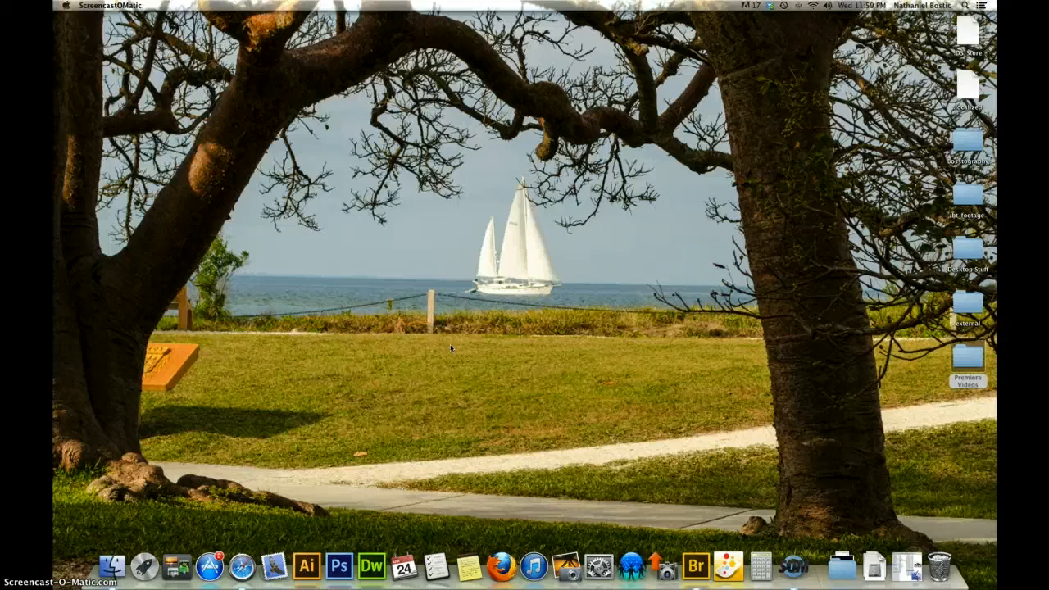
Launch Adobe Premiere Pro CS6 from the Applications folder in a new Finder window and close that window
{"action": "left_click", "coordinate": [189, 55]}
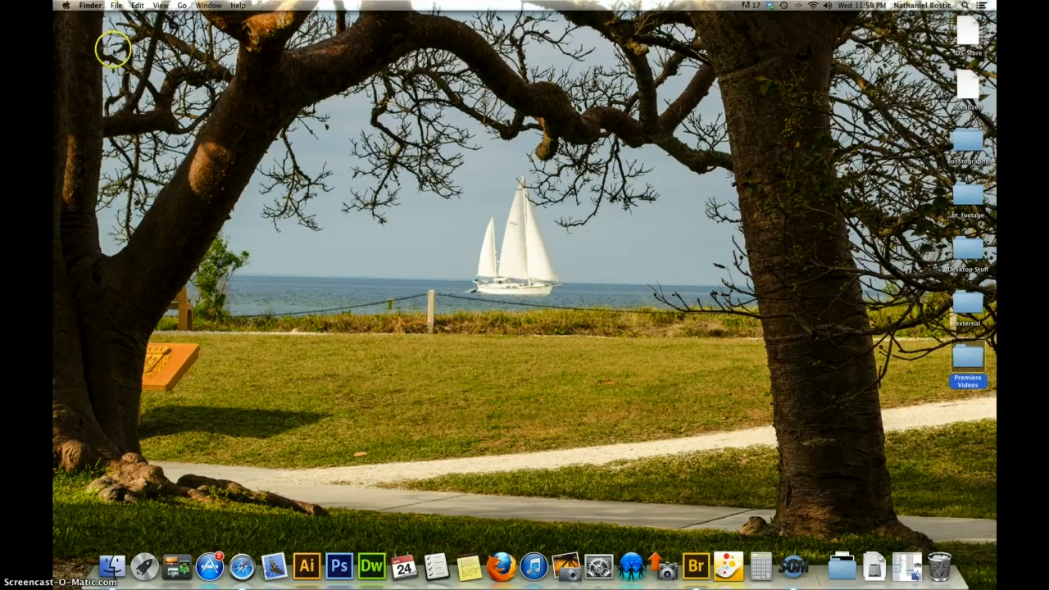
{"action": "left_click", "coordinate": [115, 7]}
{"action": "left_click", "coordinate": [144, 18]}
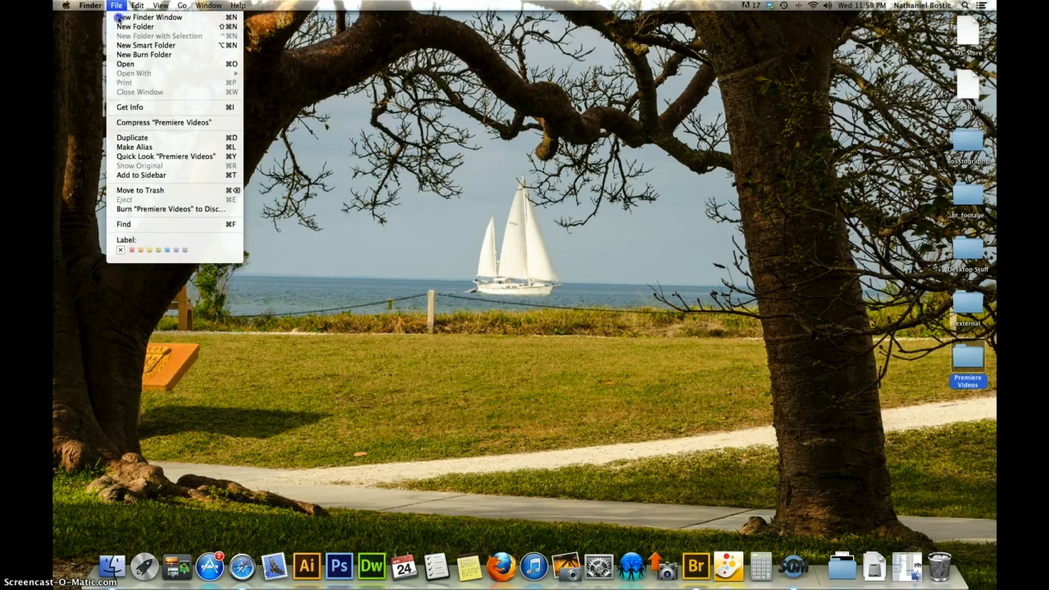
{"action": "left_click", "coordinate": [280, 107]}
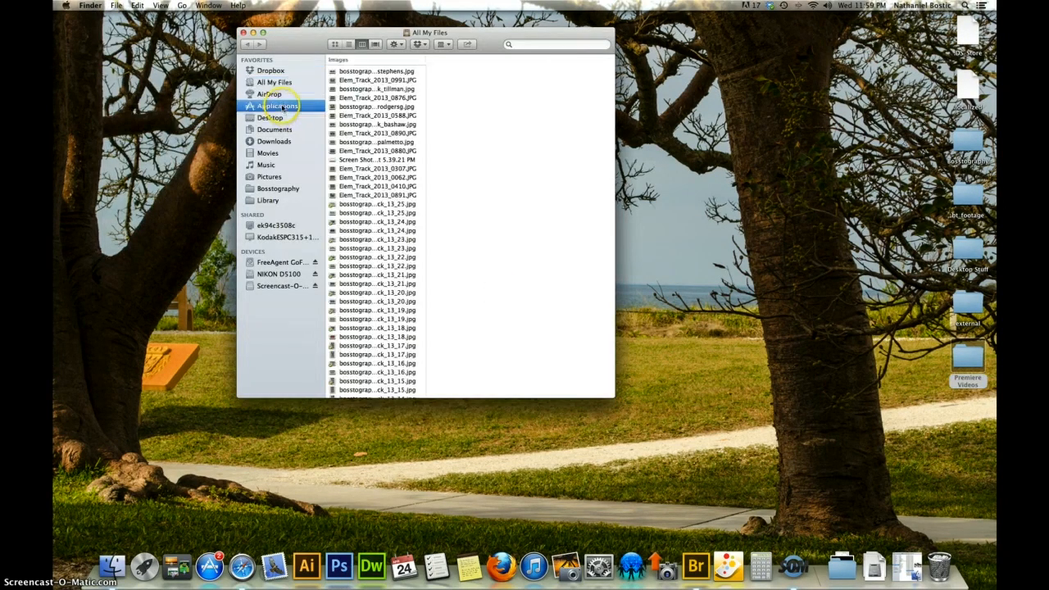
{"action": "left_click", "coordinate": [373, 229]}
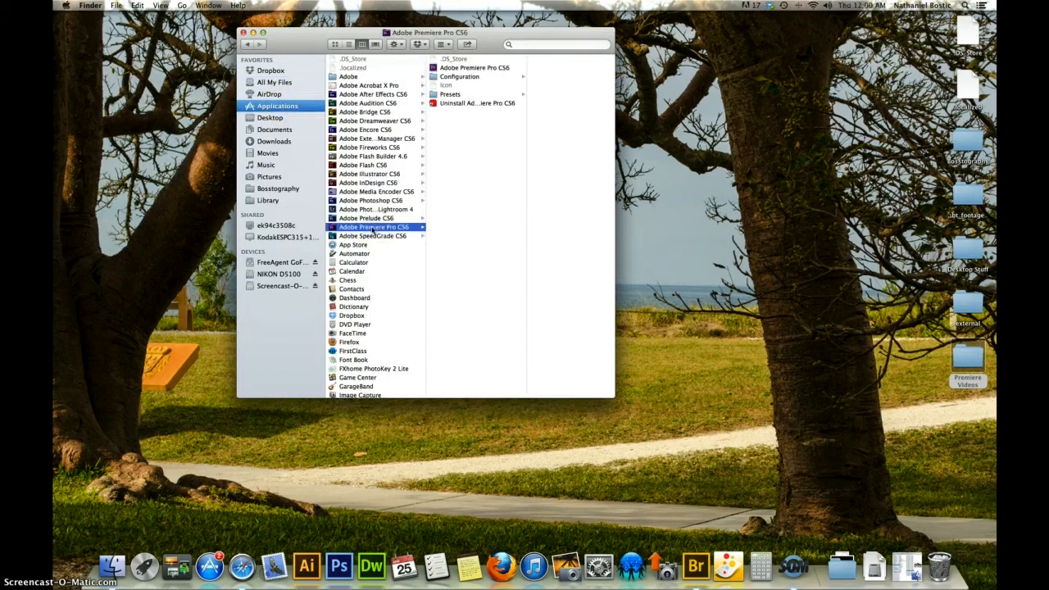
{"action": "left_click", "coordinate": [482, 69]}
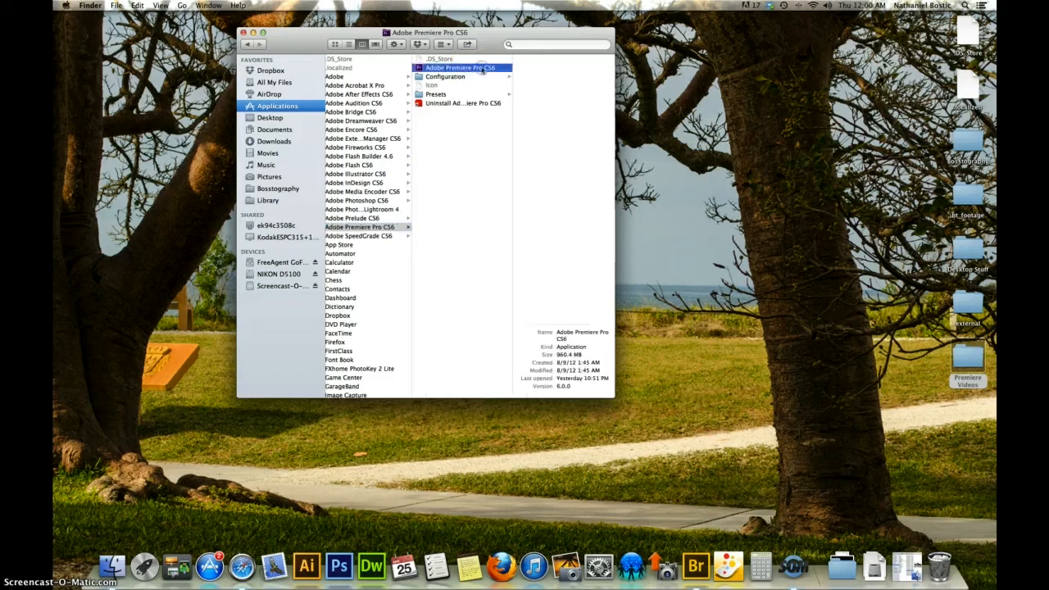
{"action": "double_click", "coordinate": [440, 71]}
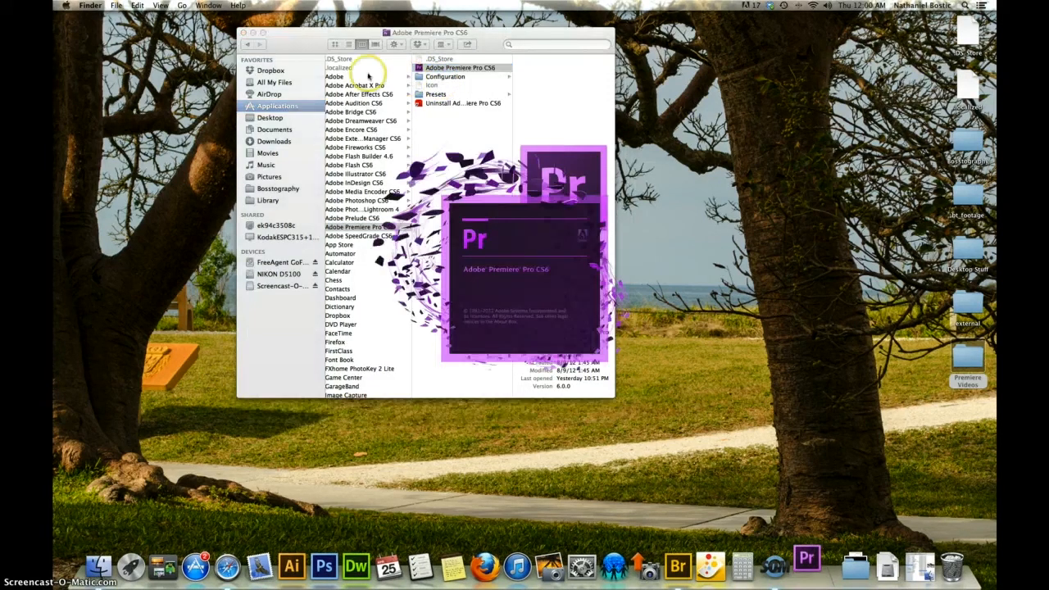
{"action": "left_click", "coordinate": [243, 32]}
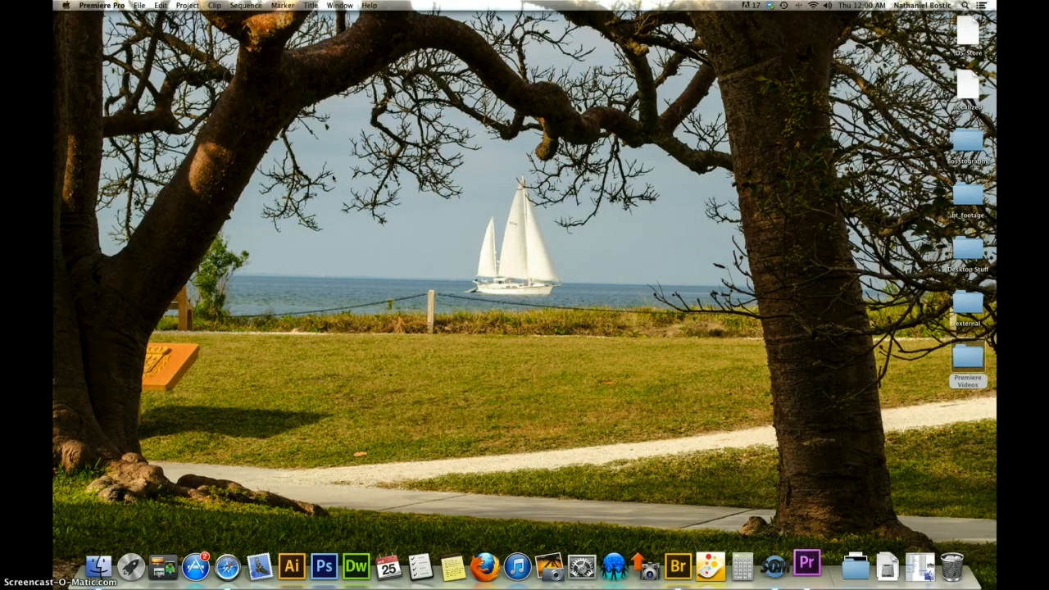
Create a new project named Untitled, overwriting the existing one, and add Sequence 01 with the DV - NTSC Standard 48kHz preset
{"action": "left_click", "coordinate": [445, 321]}
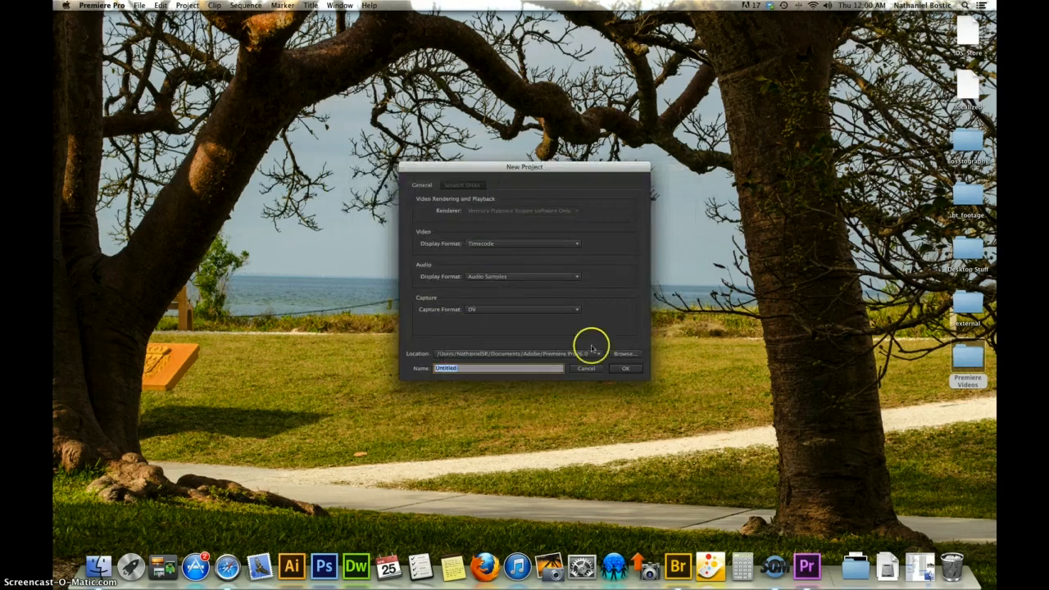
{"action": "left_click", "coordinate": [621, 369]}
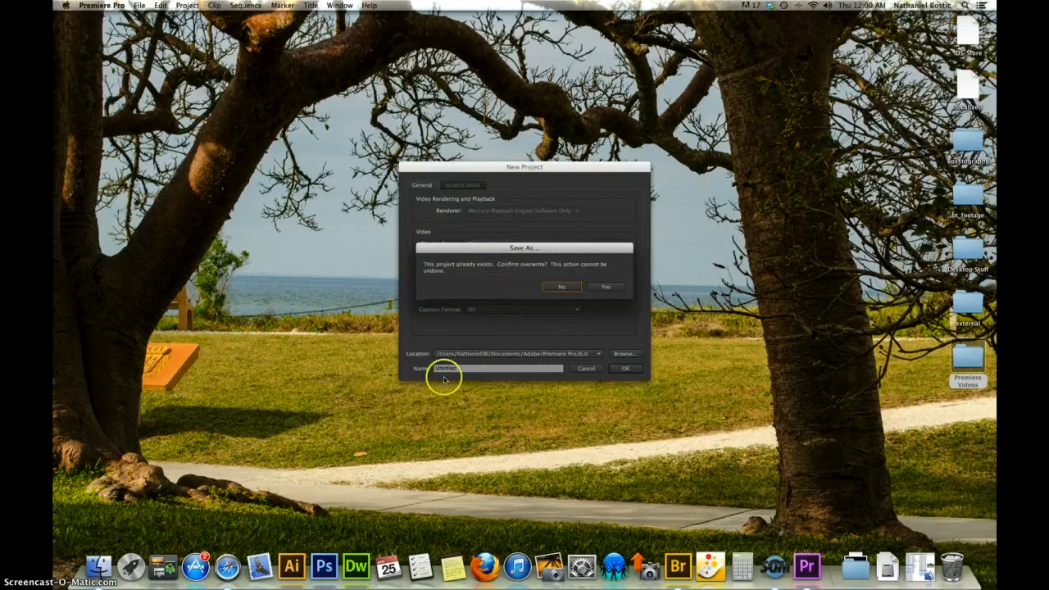
{"action": "left_click", "coordinate": [603, 288]}
{"action": "left_click", "coordinate": [605, 287]}
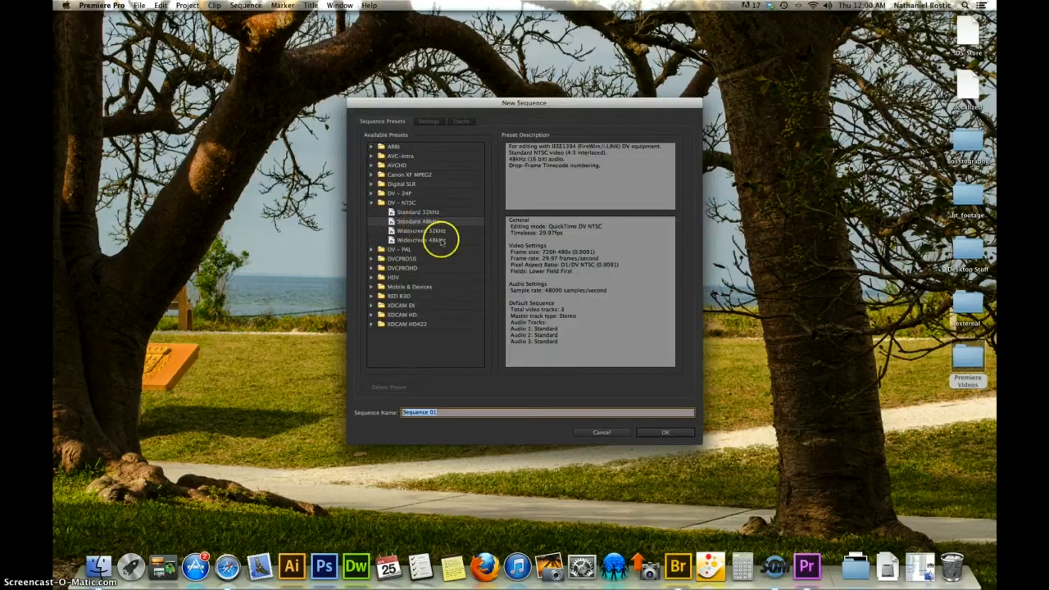
{"action": "left_click", "coordinate": [667, 433]}
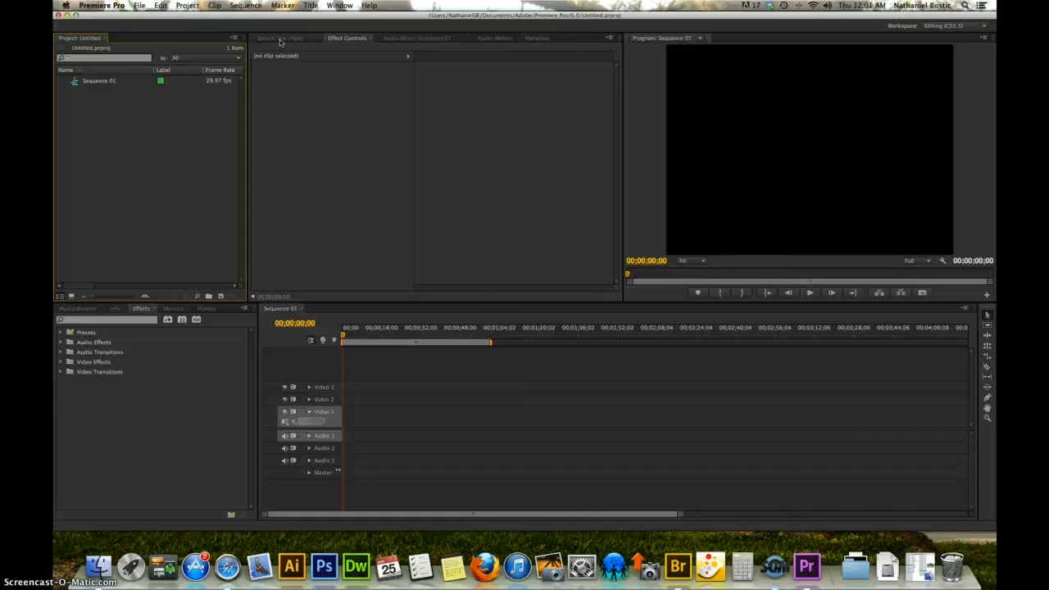
{"action": "scroll", "coordinate": [225, 94], "scroll_direction": "right", "scroll_amount": 1}
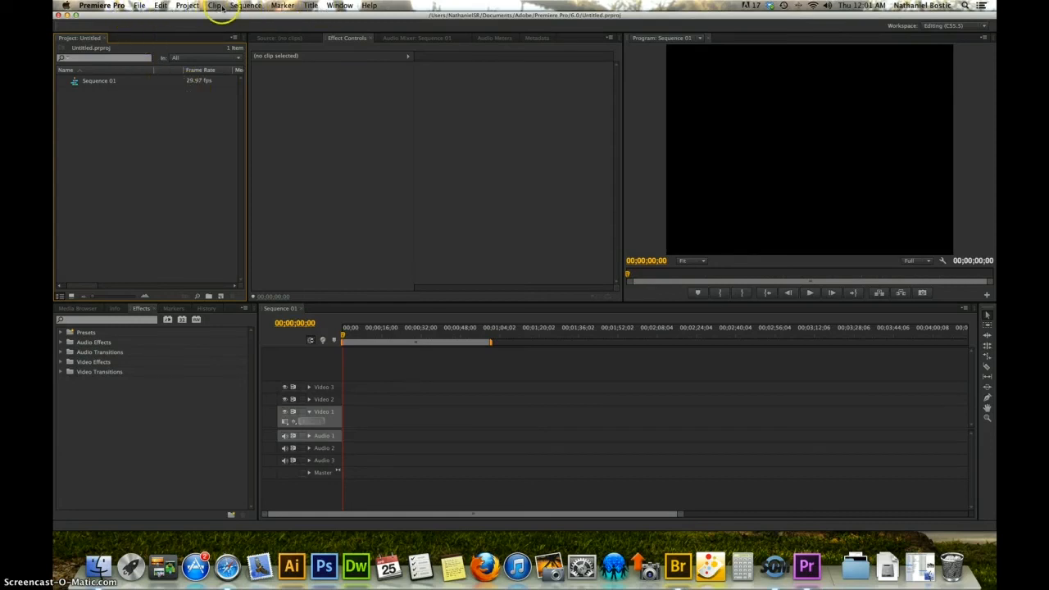
{"action": "left_click", "coordinate": [140, 6]}
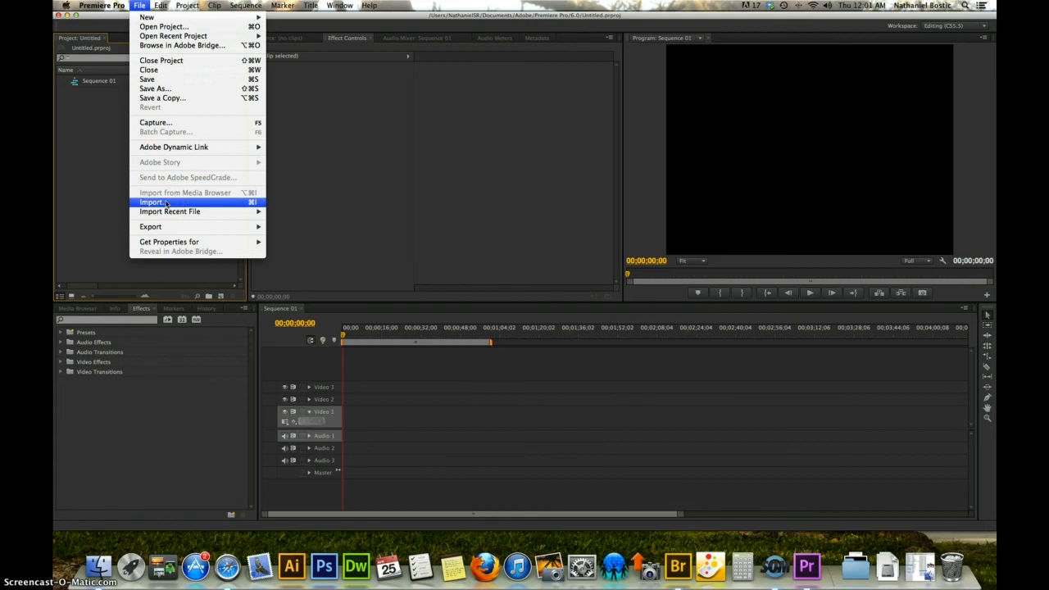
{"action": "left_click", "coordinate": [59, 148]}
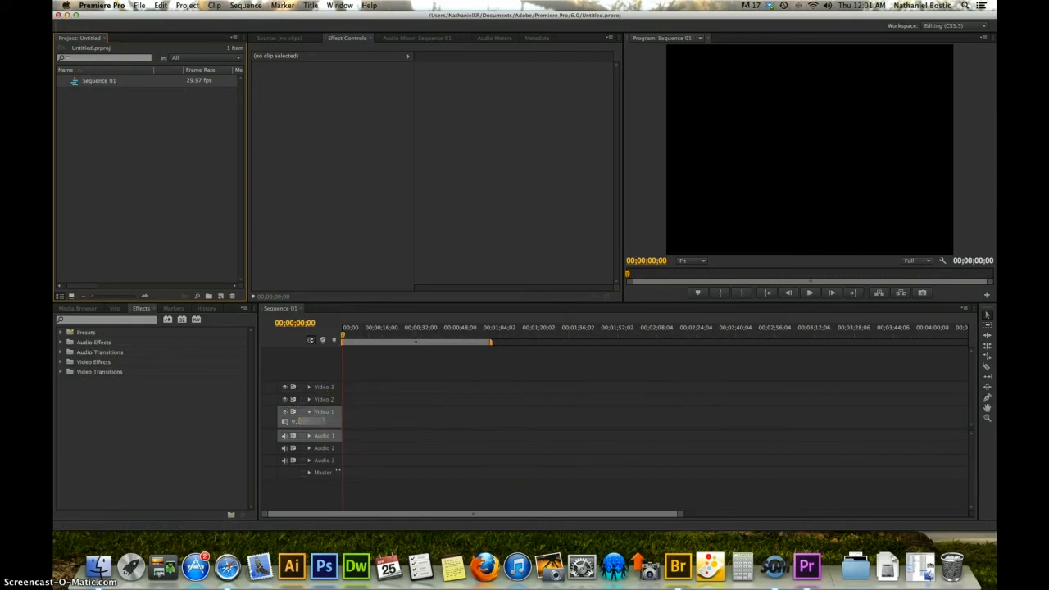
Delete Sequence 01 from the project
{"action": "left_click", "coordinate": [92, 83]}
{"action": "left_click", "coordinate": [93, 98]}
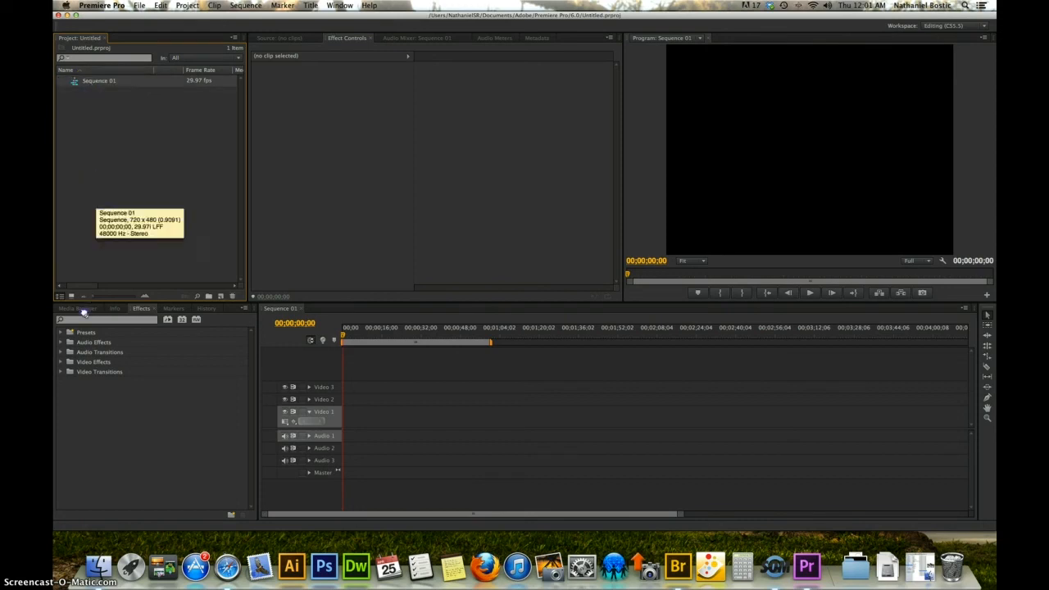
{"action": "left_click", "coordinate": [232, 296]}
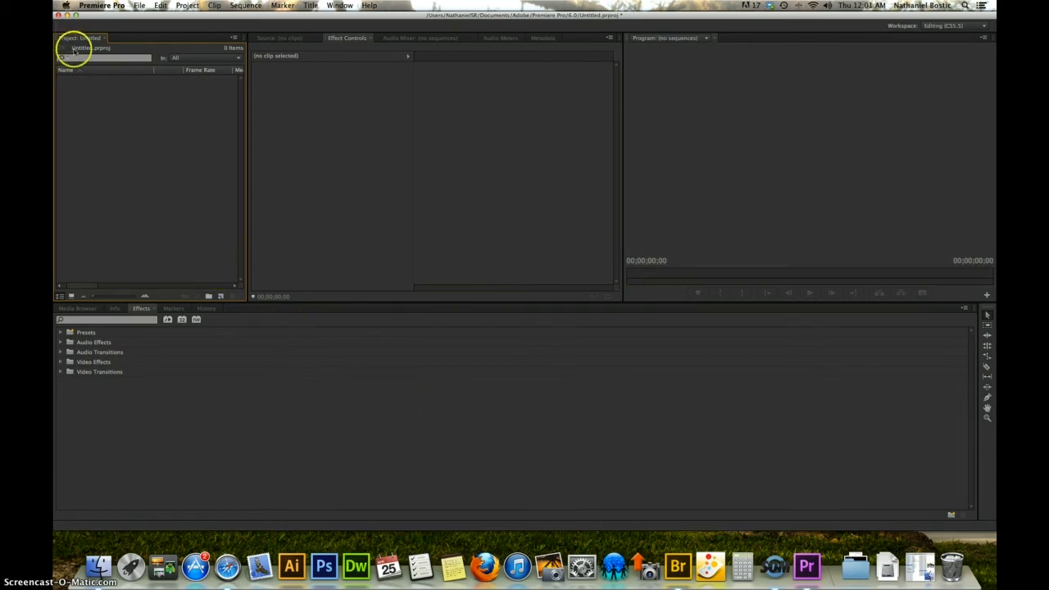
Create a new sequence named Sequence 02 with the DV - NTSC Standard 48kHz preset
{"action": "left_click", "coordinate": [140, 6]}
{"action": "mouse_move", "coordinate": [148, 17]}
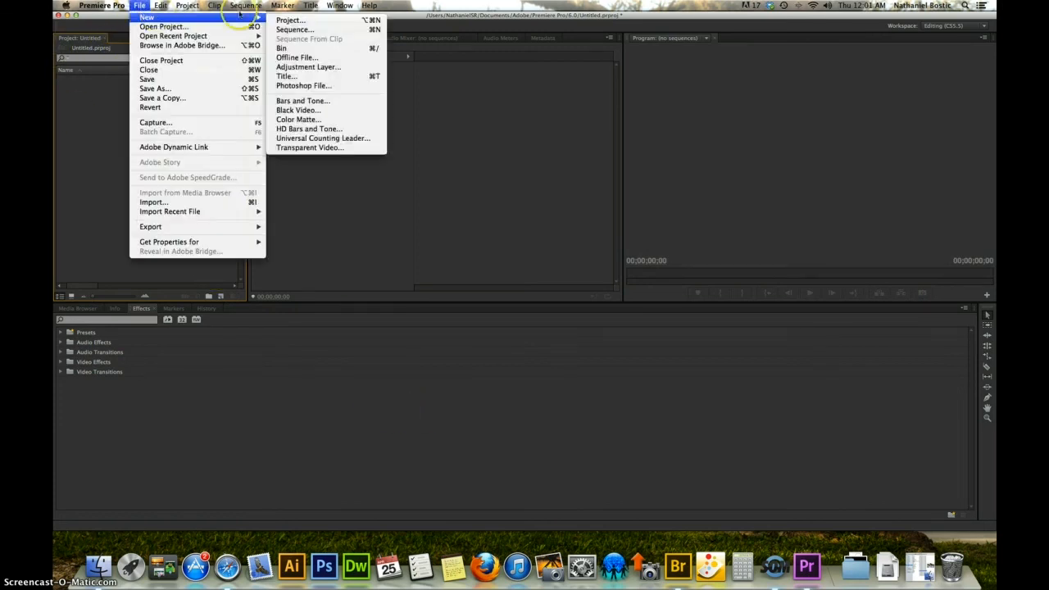
{"action": "left_click", "coordinate": [286, 30]}
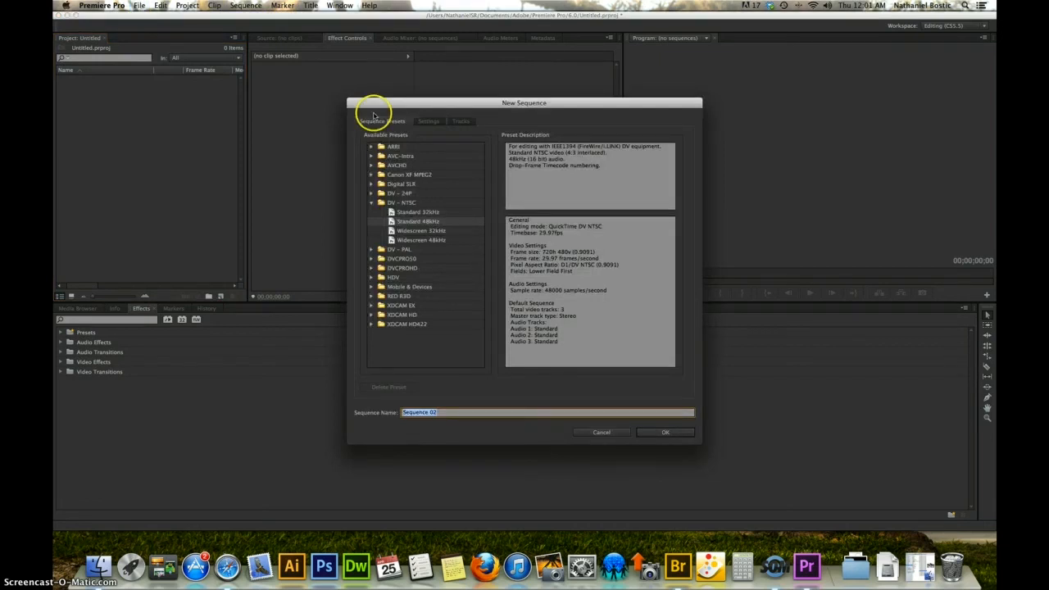
{"action": "left_click", "coordinate": [400, 223]}
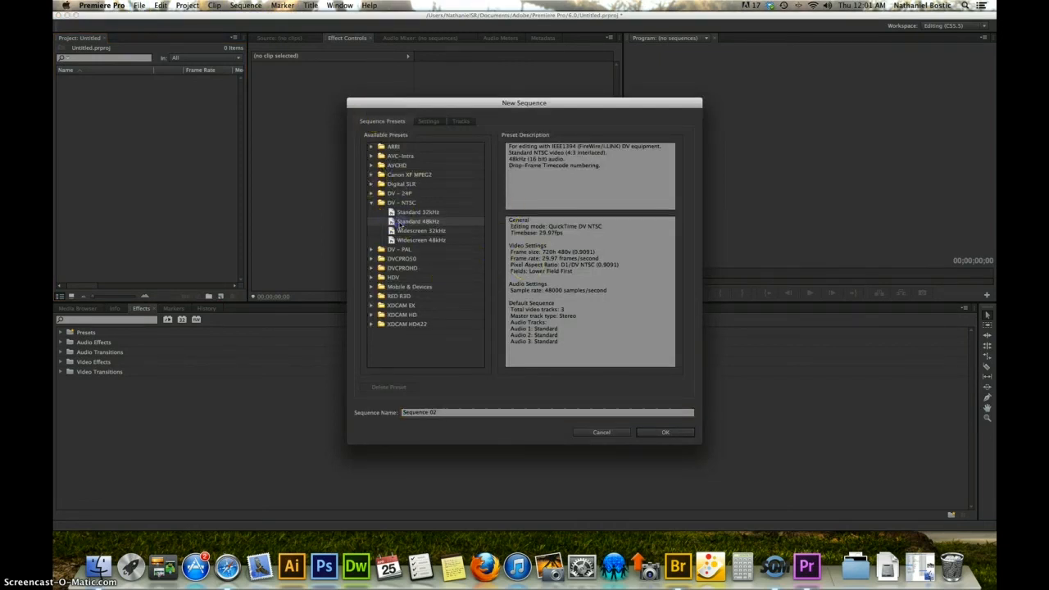
{"action": "left_click", "coordinate": [644, 433]}
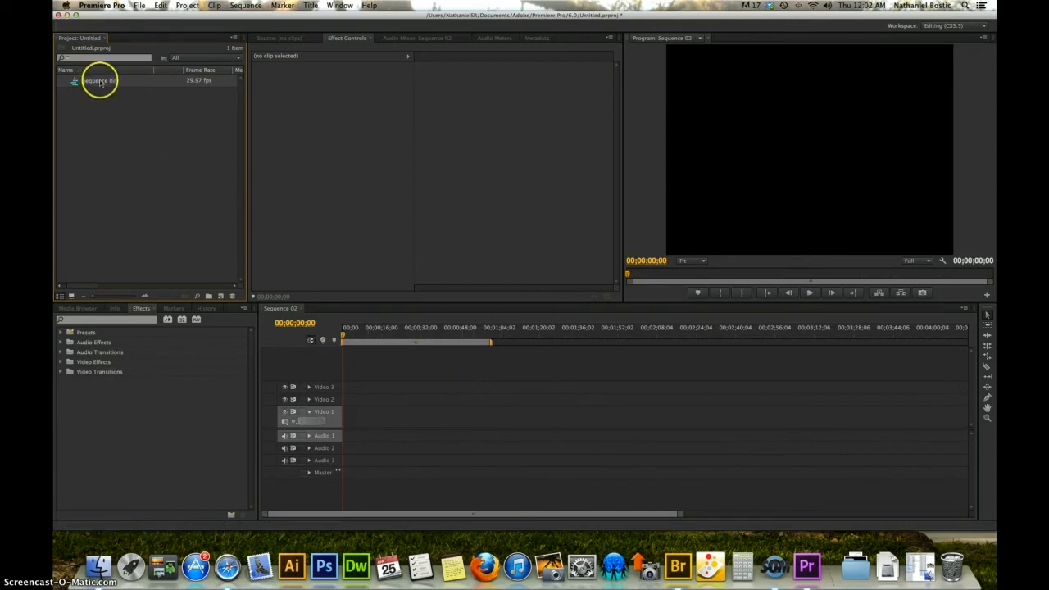
Open the import dialog and browse to the bt_footage folder on the Desktop
{"action": "double_click", "coordinate": [123, 158]}
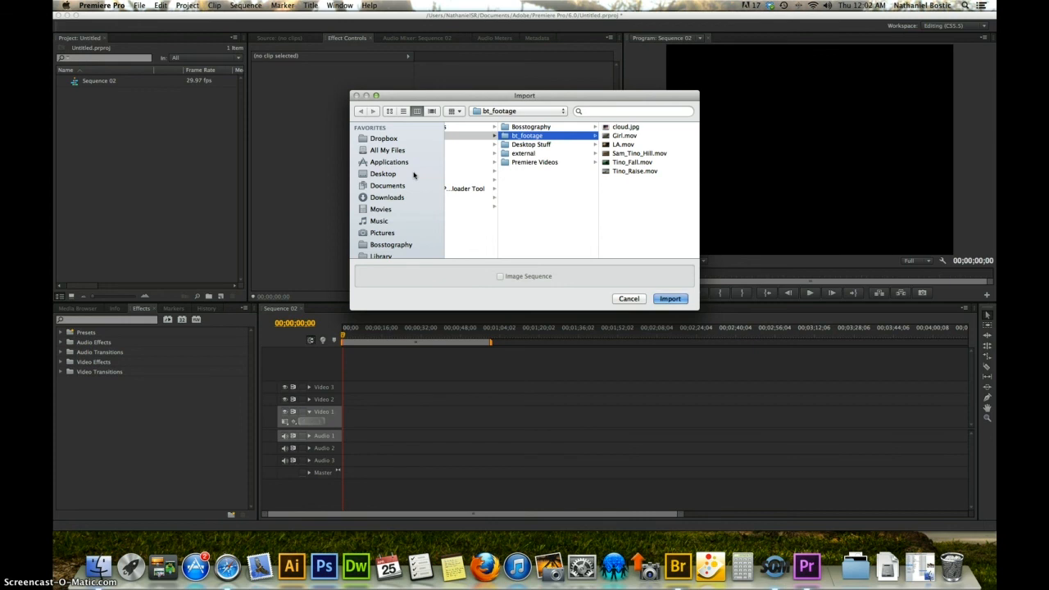
{"action": "left_click", "coordinate": [418, 175]}
{"action": "left_click", "coordinate": [565, 173]}
{"action": "left_click", "coordinate": [624, 136]}
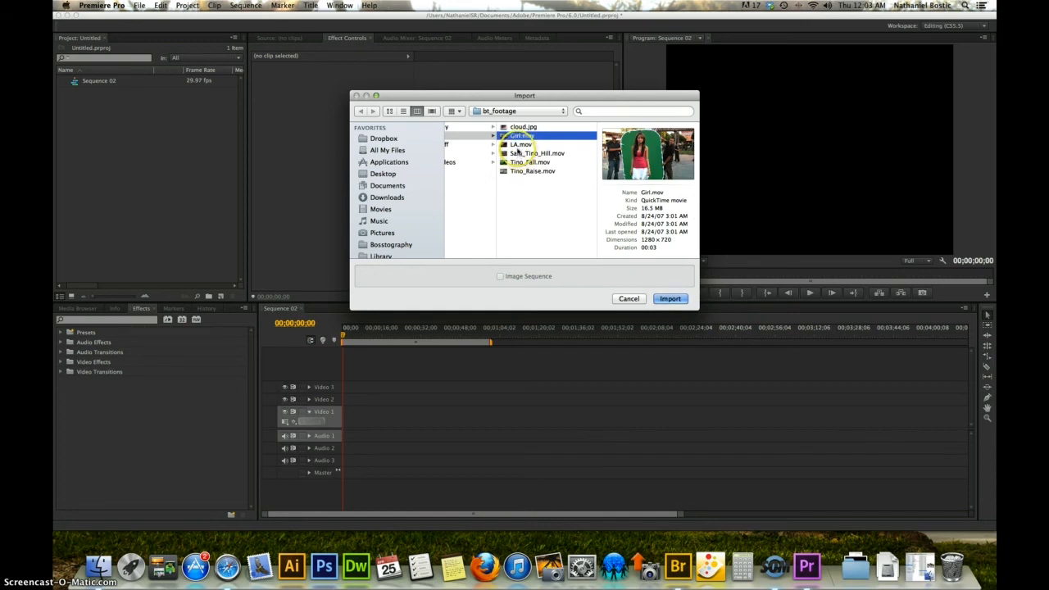
{"action": "left_click", "coordinate": [520, 153]}
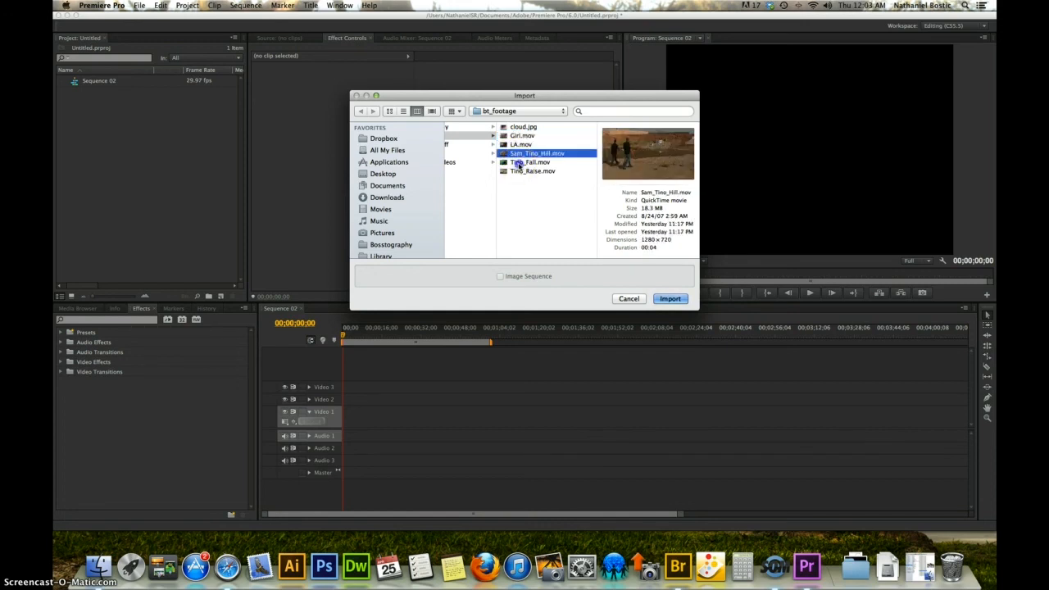
{"action": "left_click", "coordinate": [518, 161]}
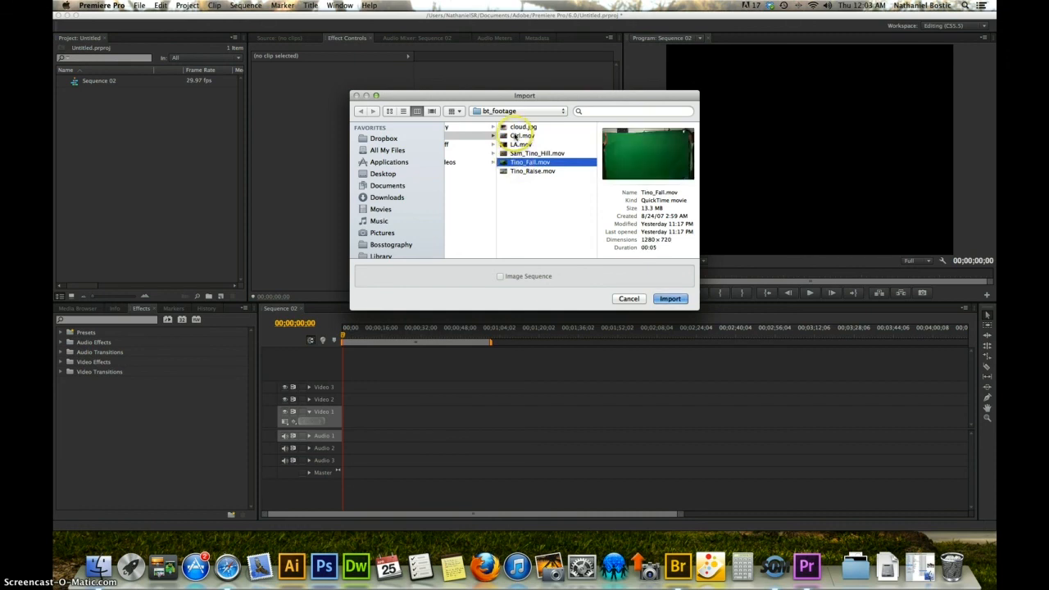
{"action": "left_click", "coordinate": [514, 136]}
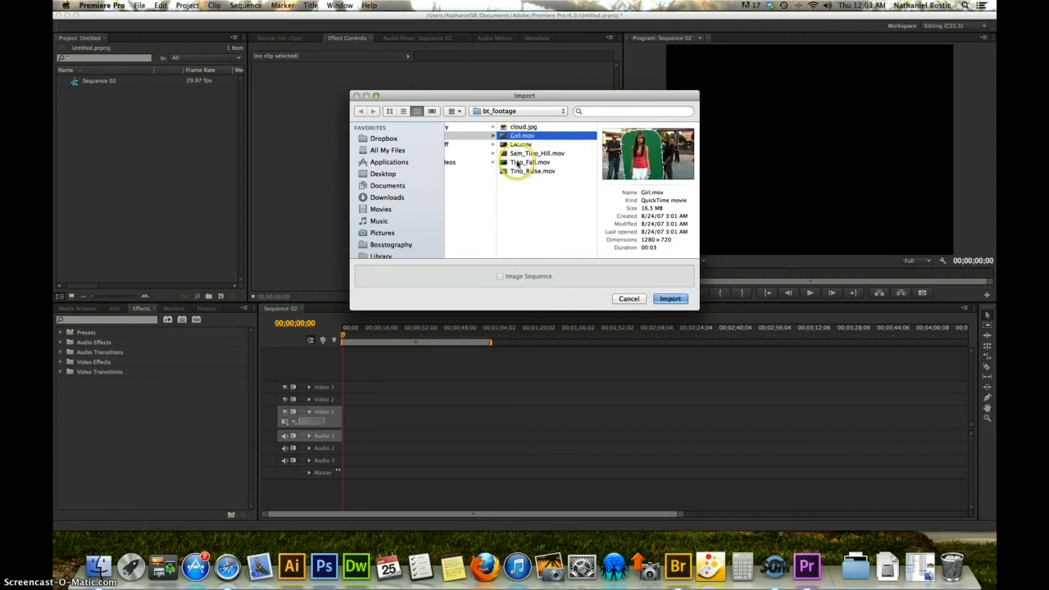
{"action": "left_click", "coordinate": [517, 164], "text": "shift"}
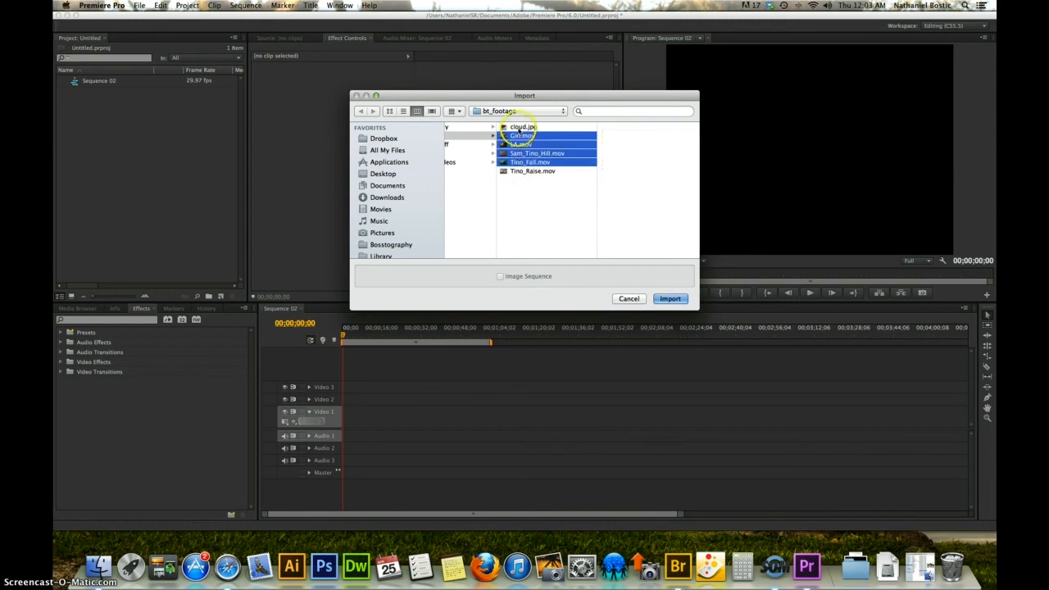
{"action": "left_click", "coordinate": [516, 126]}
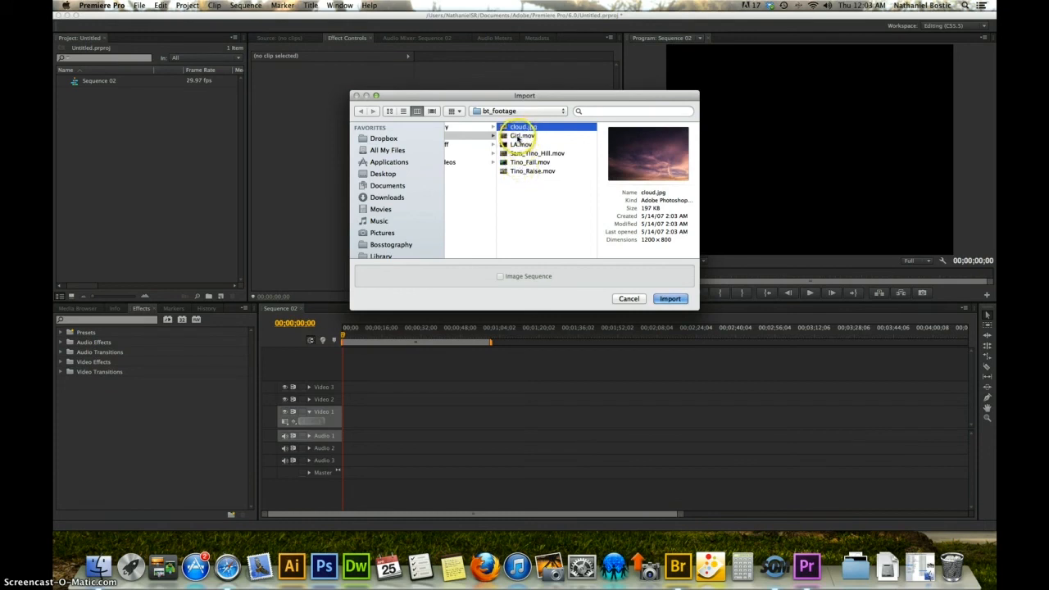
Import only Girl.mov, Sam_Tino_Hill.mov and Tino_Raise.mov from the bt_footage folder and deselect them in the project
{"action": "left_click", "coordinate": [520, 136]}
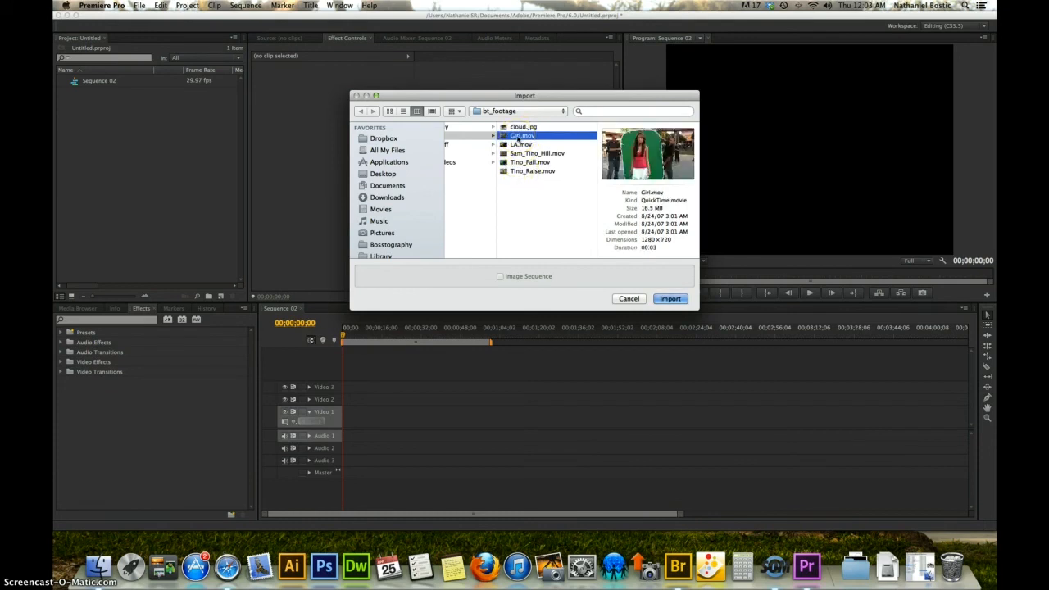
{"action": "left_click_drag", "start_coordinate": [519, 138], "coordinate": [521, 156]}
{"action": "left_click", "coordinate": [521, 154], "text": "super"}
{"action": "left_click", "coordinate": [522, 172], "text": "super"}
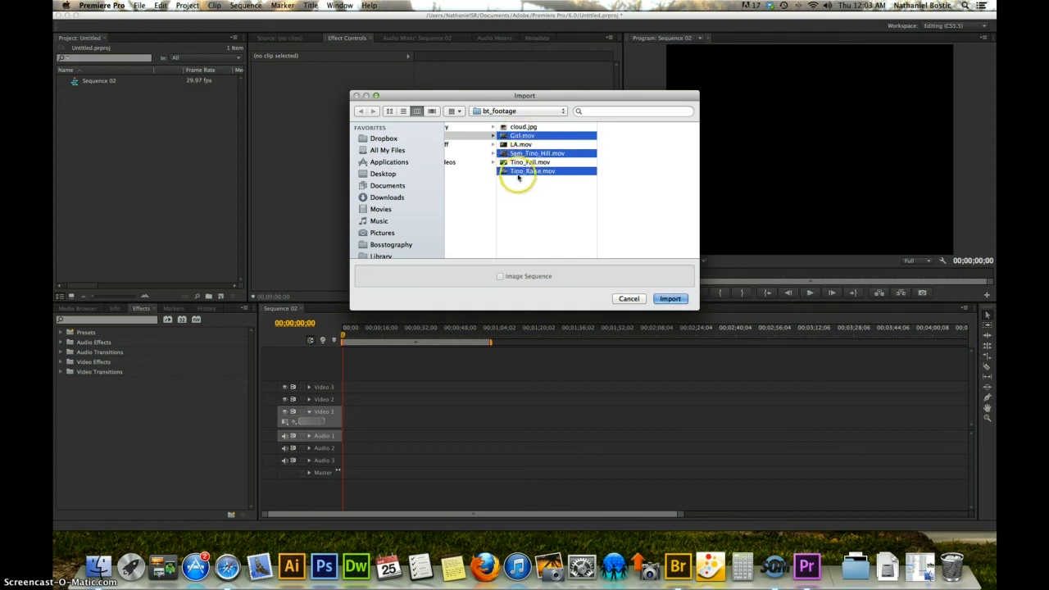
{"action": "left_click", "coordinate": [669, 299]}
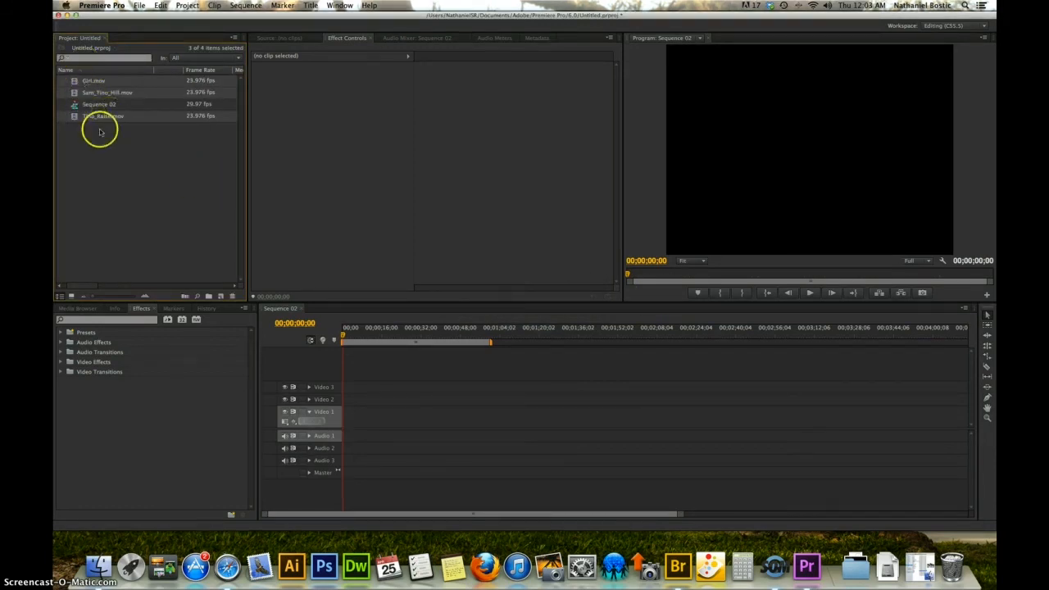
{"action": "left_click", "coordinate": [127, 172]}
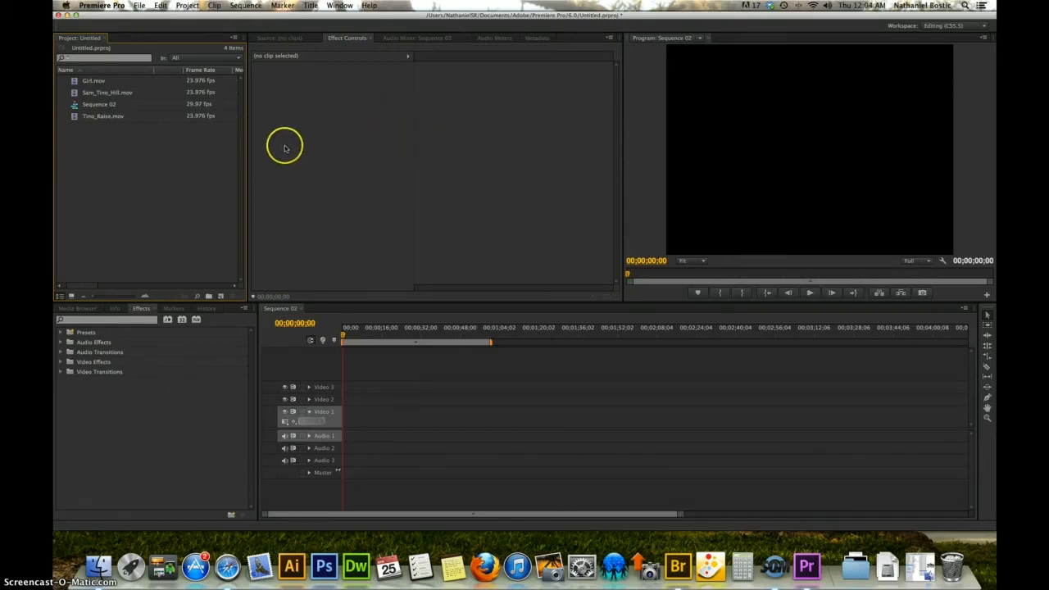
{"action": "left_click", "coordinate": [90, 120]}
{"action": "left_click", "coordinate": [90, 119]}
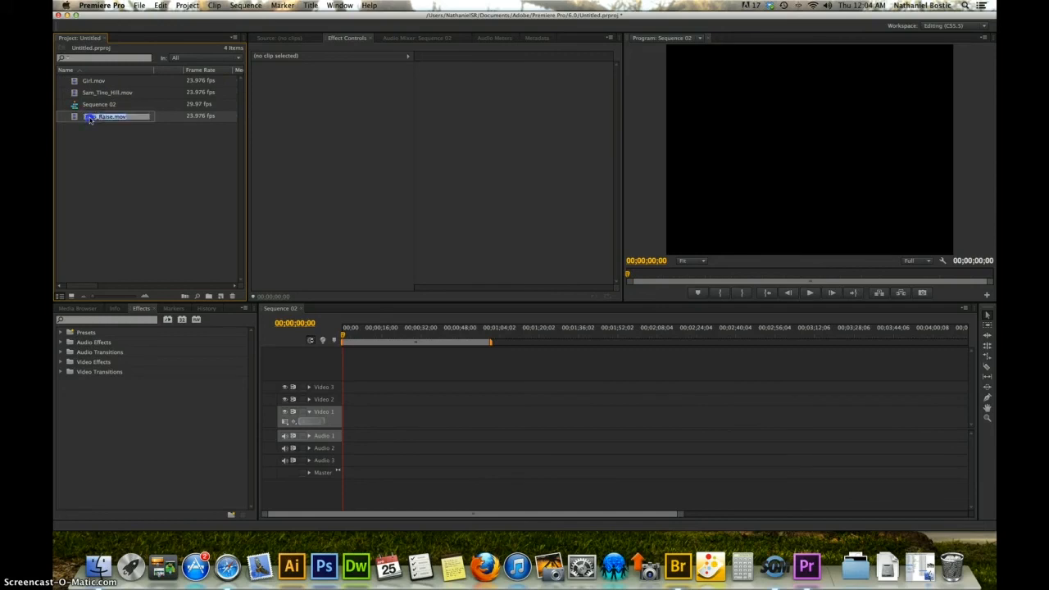
{"action": "left_click", "coordinate": [111, 134]}
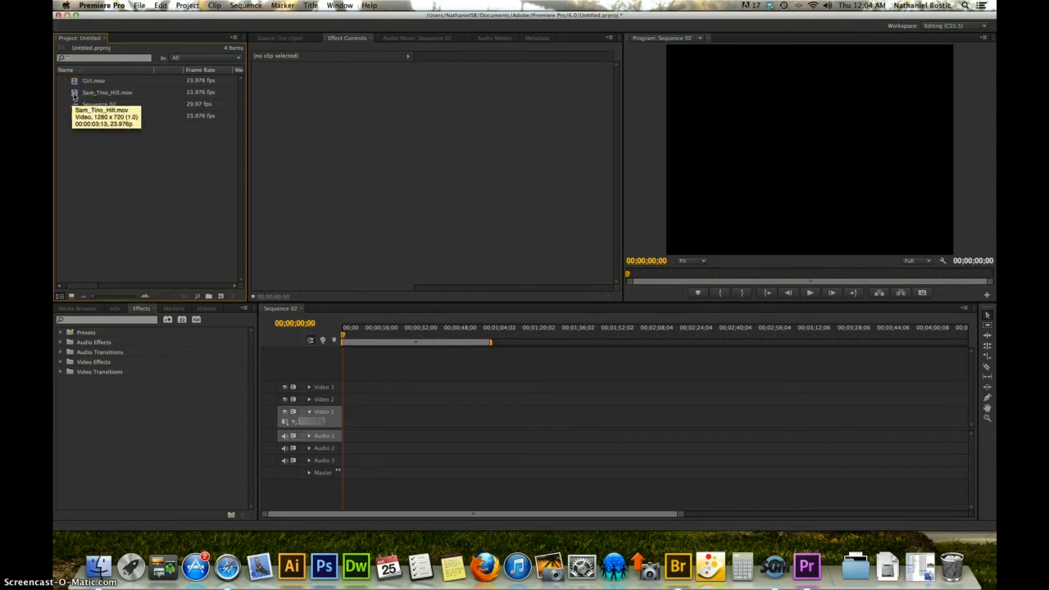
Load Sam_Tino_Hill.mov in the Source monitor and play part of it
{"action": "double_click", "coordinate": [73, 95]}
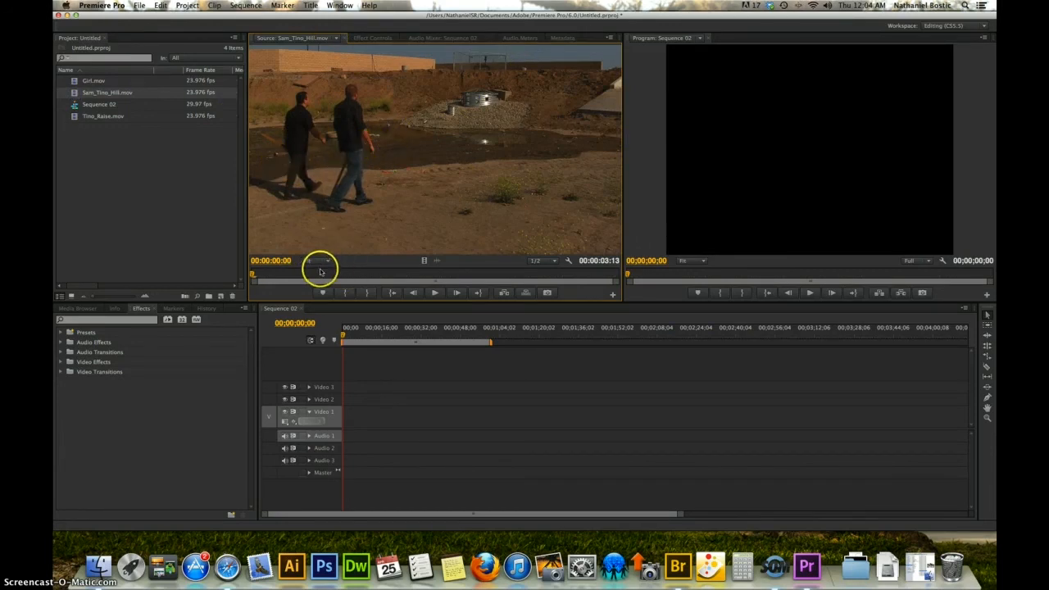
{"action": "left_click", "coordinate": [433, 293]}
{"action": "left_click", "coordinate": [434, 293]}
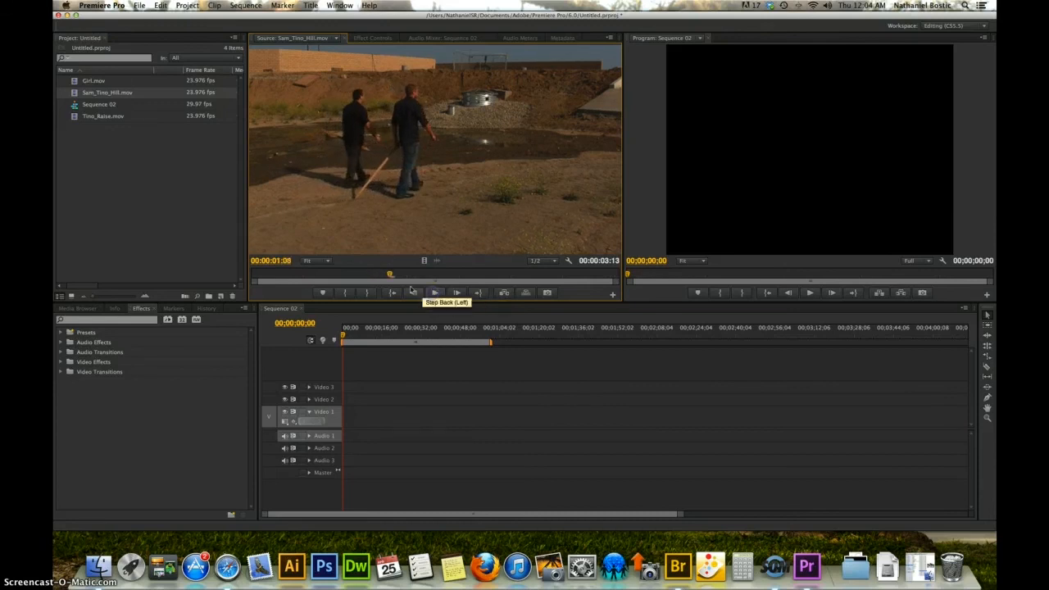
Scrub through Sam_Tino_Hill.mov in the Source monitor and mark its In point at 00:00:01:00
{"action": "left_click_drag", "start_coordinate": [391, 274], "coordinate": [364, 282]}
{"action": "scroll", "coordinate": [372, 274], "scroll_direction": "down", "scroll_amount": 10}
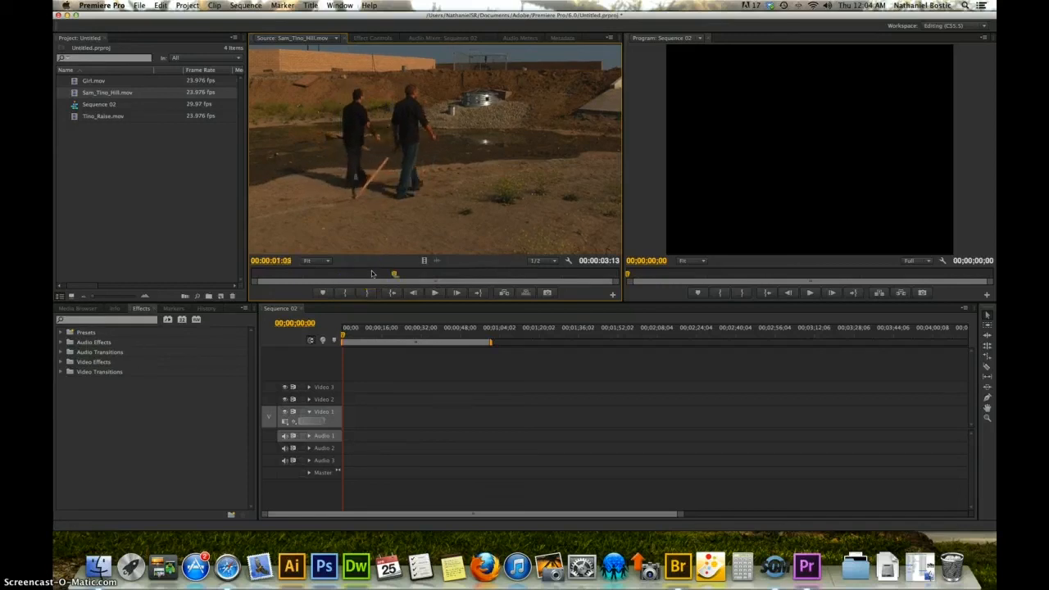
{"action": "scroll", "coordinate": [372, 274], "scroll_direction": "up", "scroll_amount": 12}
{"action": "scroll", "coordinate": [372, 274], "scroll_direction": "down", "scroll_amount": 5}
{"action": "left_click_drag", "start_coordinate": [372, 273], "coordinate": [250, 276]}
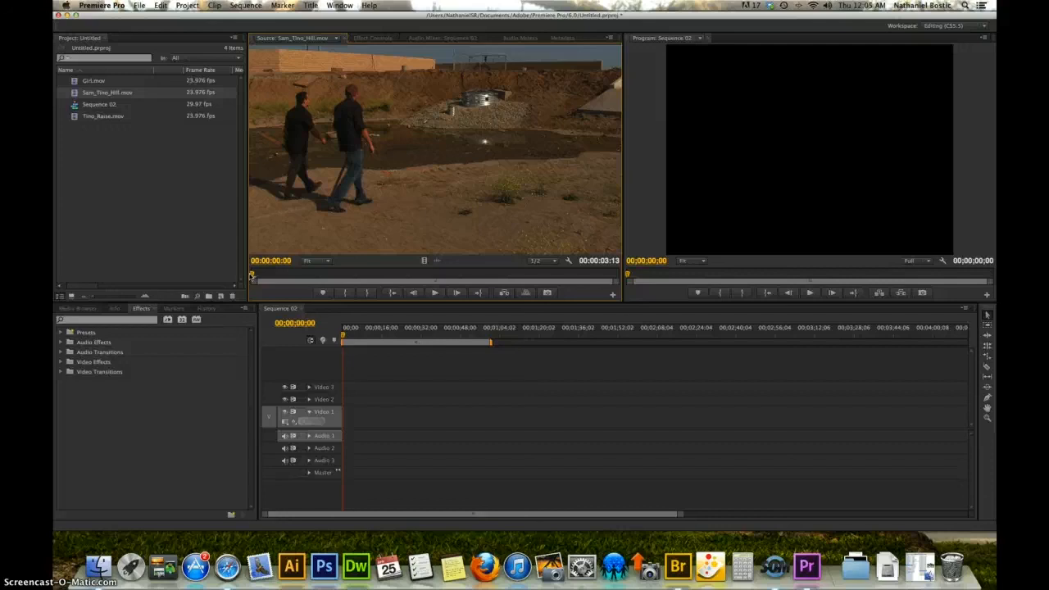
{"action": "left_click_drag", "start_coordinate": [251, 275], "coordinate": [355, 277]}
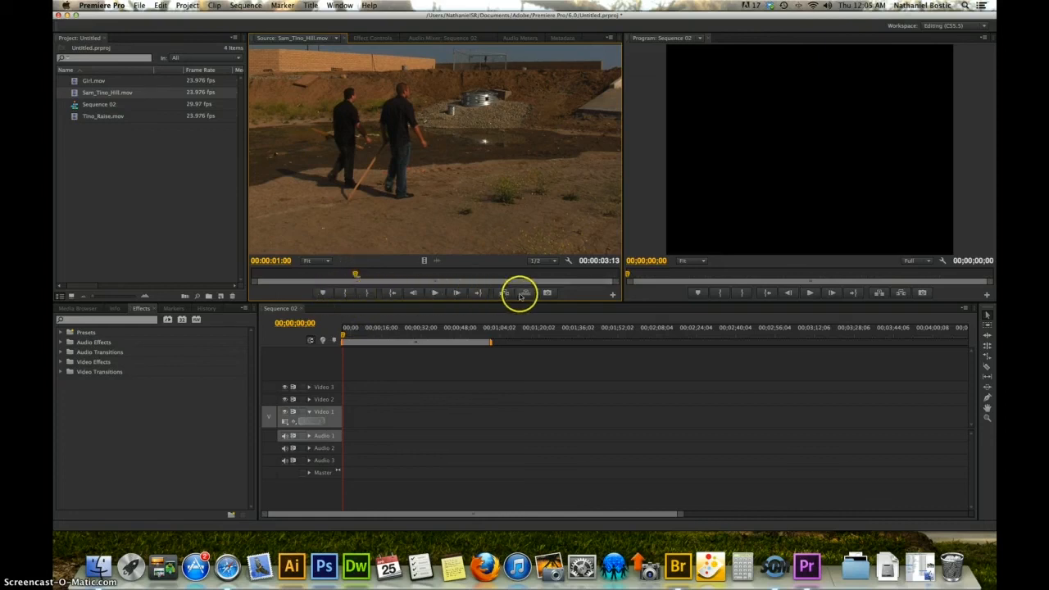
{"action": "left_click", "coordinate": [345, 294]}
{"action": "left_click", "coordinate": [345, 295]}
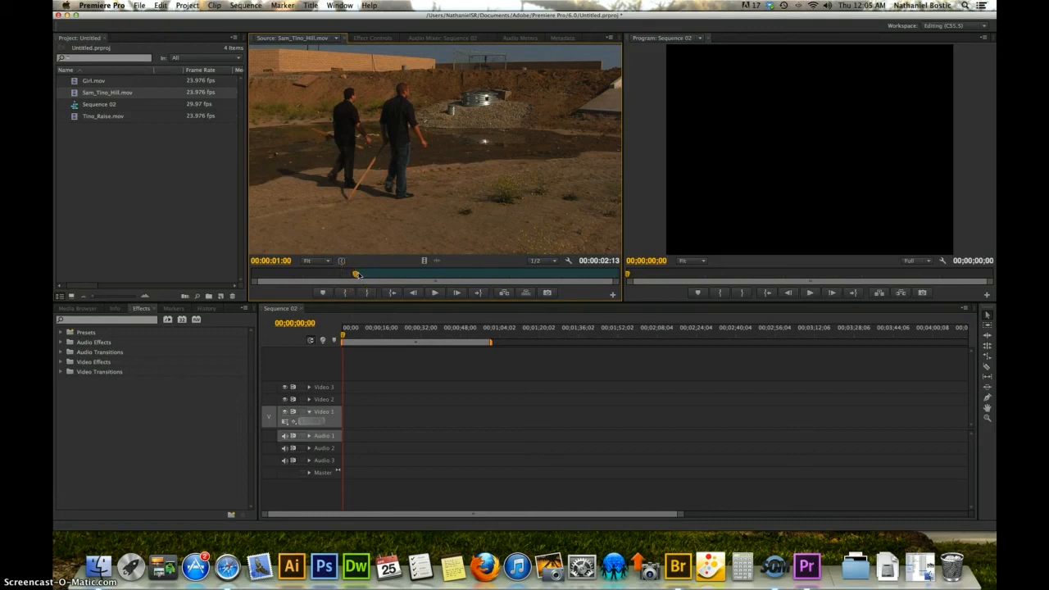
Play Sam_Tino_Hill.mov from the In point, shuttle back near its end and mark the Out point at 00:00:03:04
{"action": "key", "text": "space"}
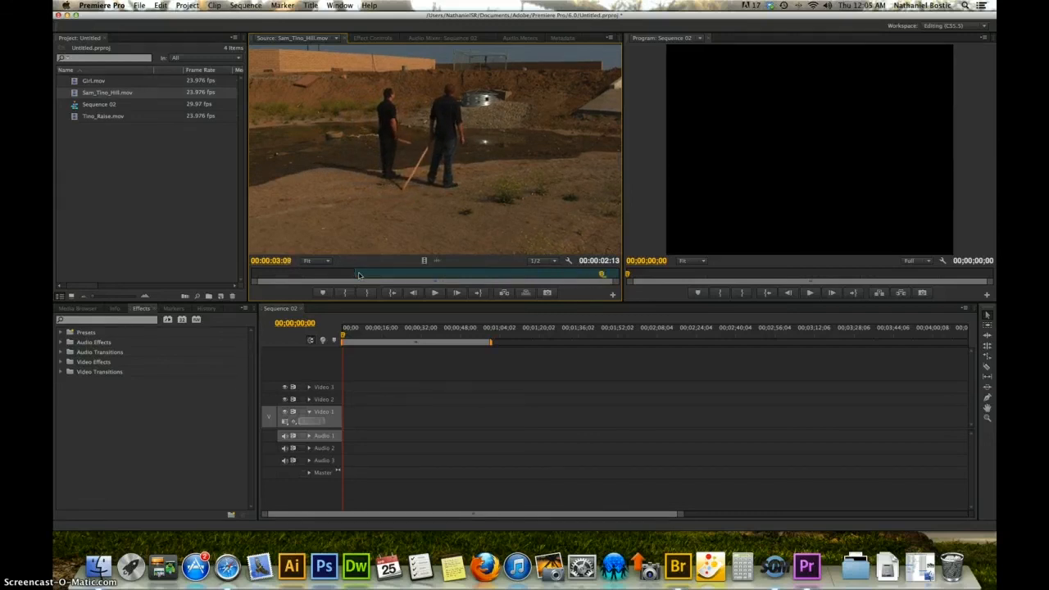
{"action": "key", "text": "j"}
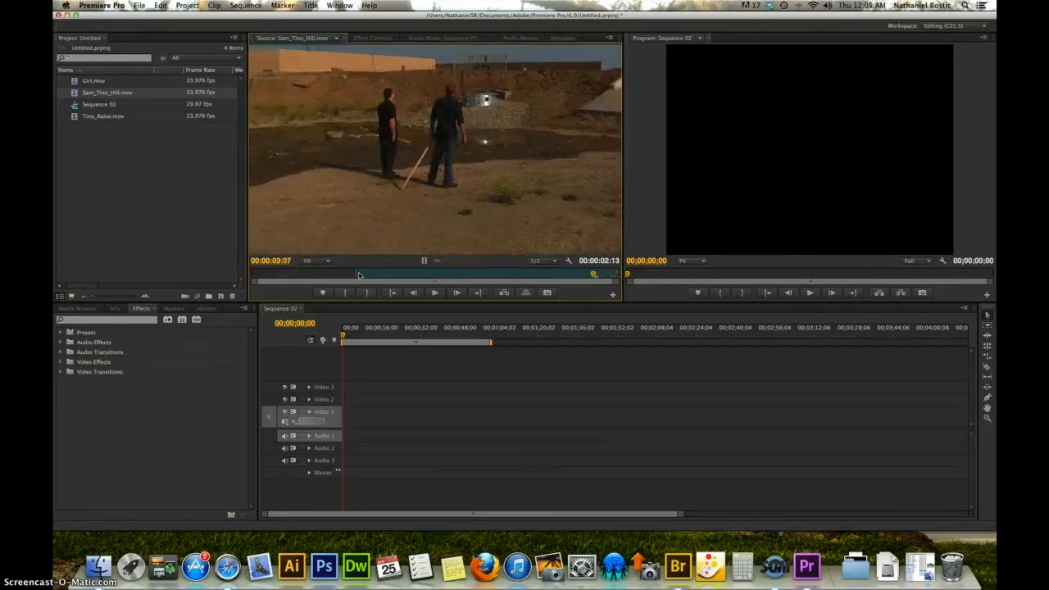
{"action": "key", "text": "l"}
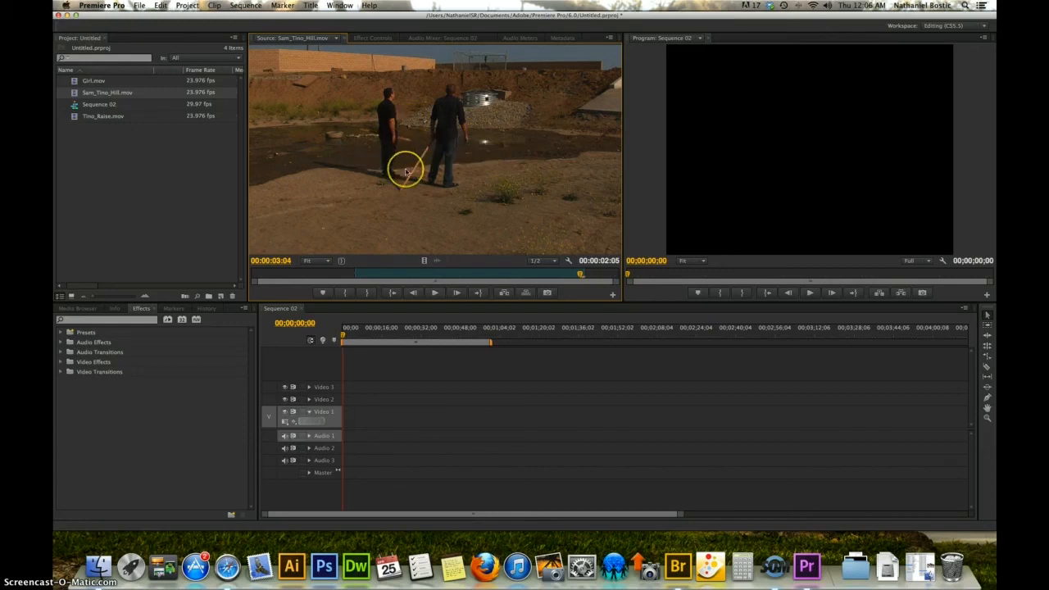
Place the trimmed Sam_Tino_Hill.mov clip at the start of Video 1 in Sequence 02, keeping the existing sequence settings
{"action": "left_click_drag", "start_coordinate": [386, 310], "coordinate": [373, 415]}
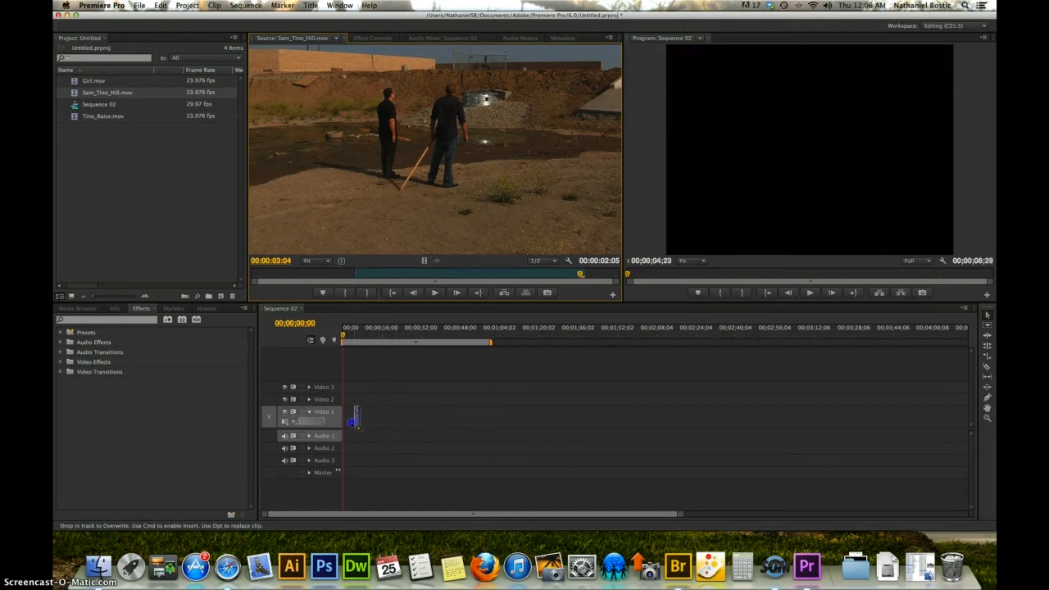
{"action": "left_click_drag", "start_coordinate": [343, 423], "coordinate": [345, 423]}
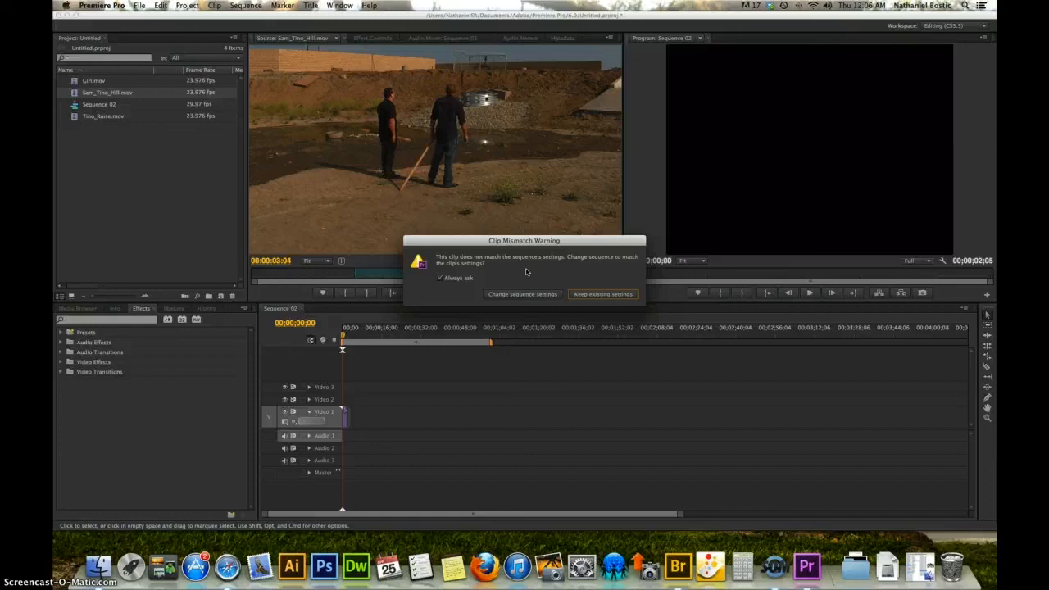
{"action": "left_click", "coordinate": [591, 295]}
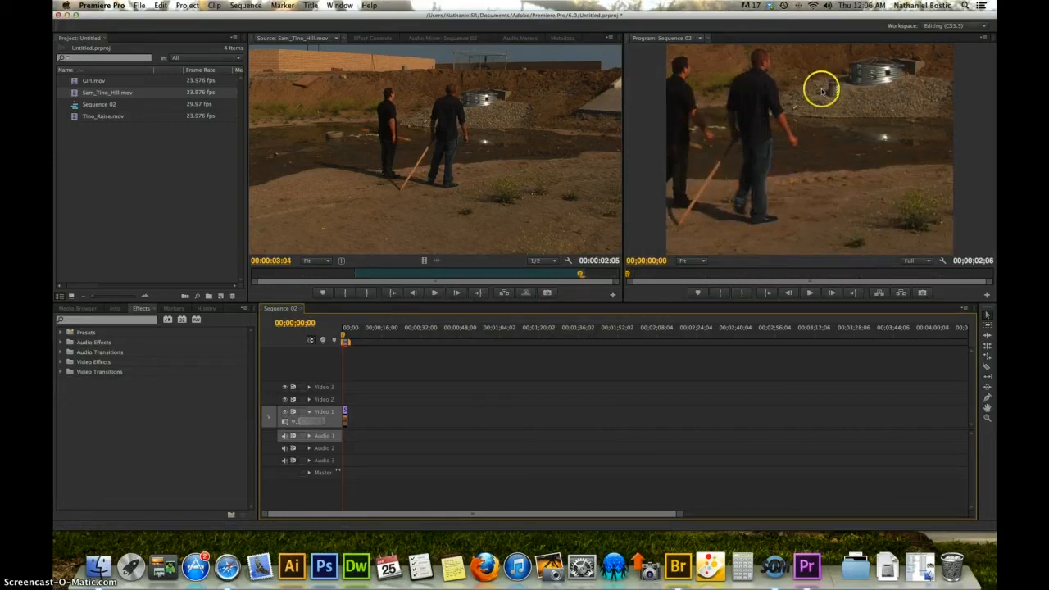
{"action": "key", "text": "Right"}
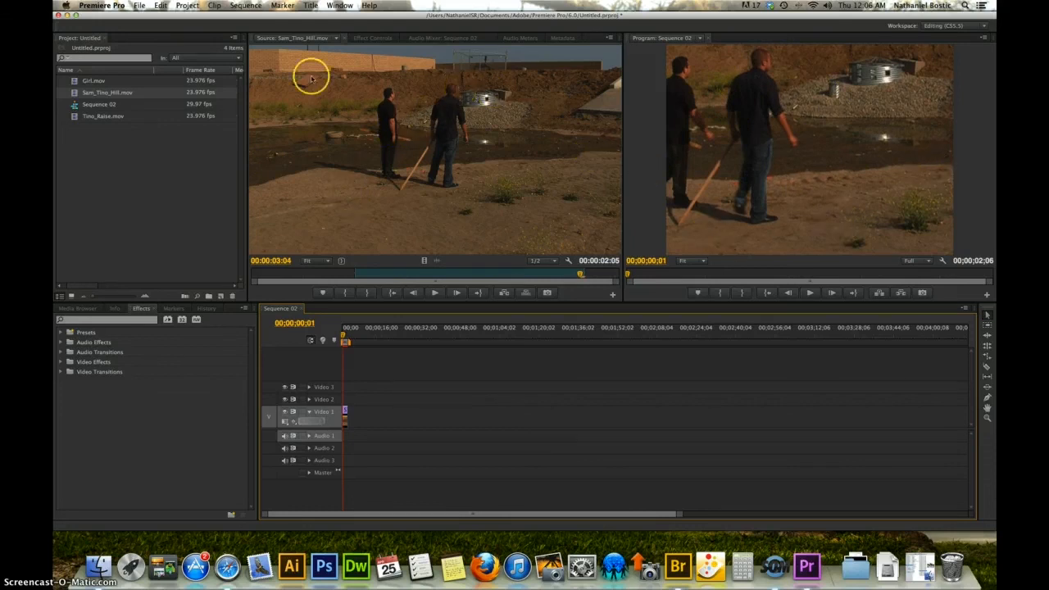
{"action": "scroll", "coordinate": [493, 152], "scroll_direction": "down", "scroll_amount": 9}
{"action": "scroll", "coordinate": [723, 132], "scroll_direction": "down", "scroll_amount": 2}
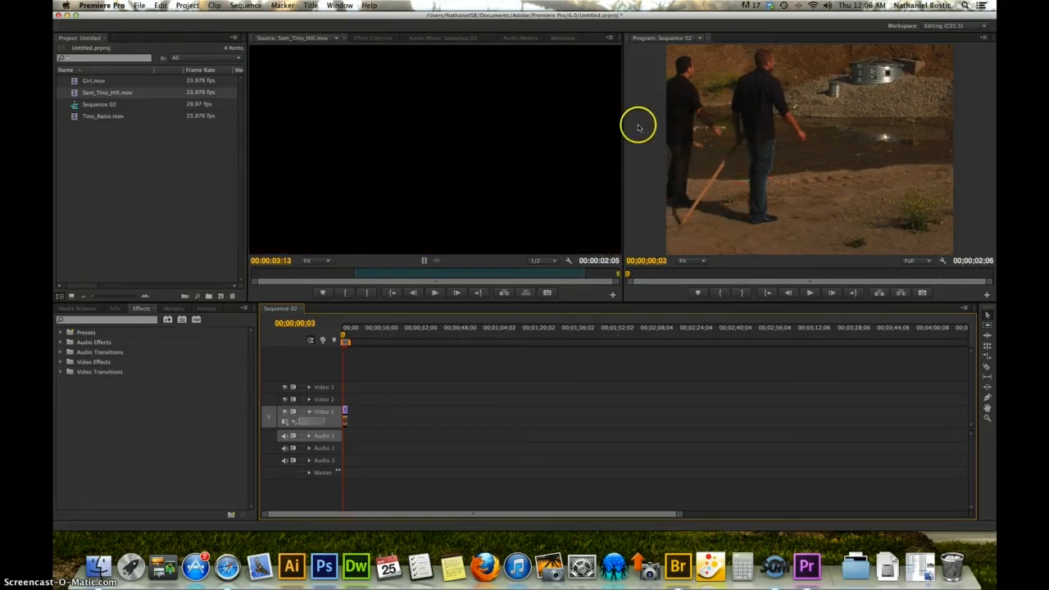
{"action": "left_click", "coordinate": [485, 277]}
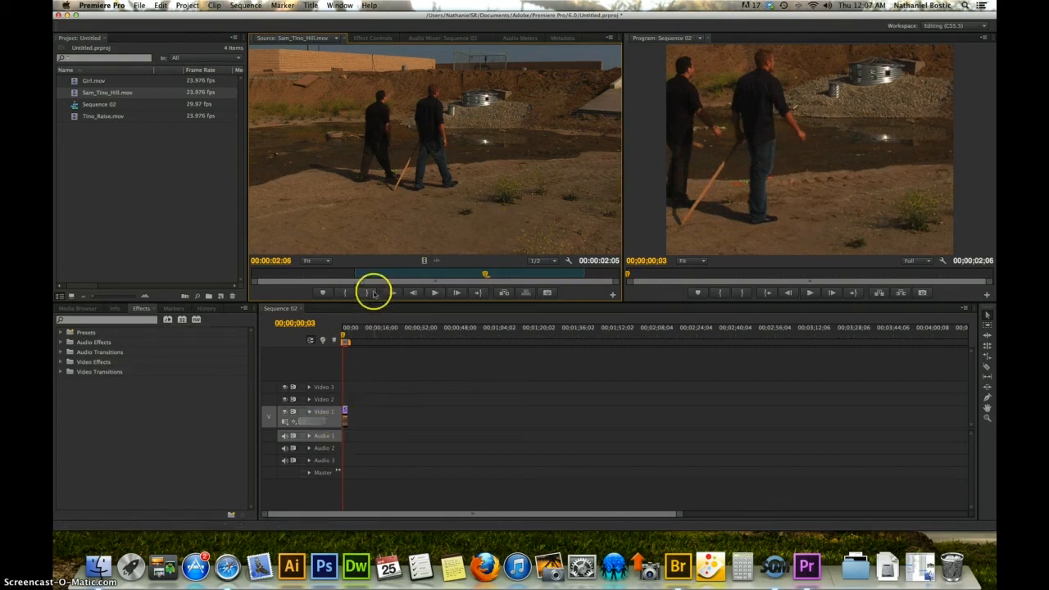
{"action": "left_click", "coordinate": [348, 335]}
{"action": "key", "text": "space"}
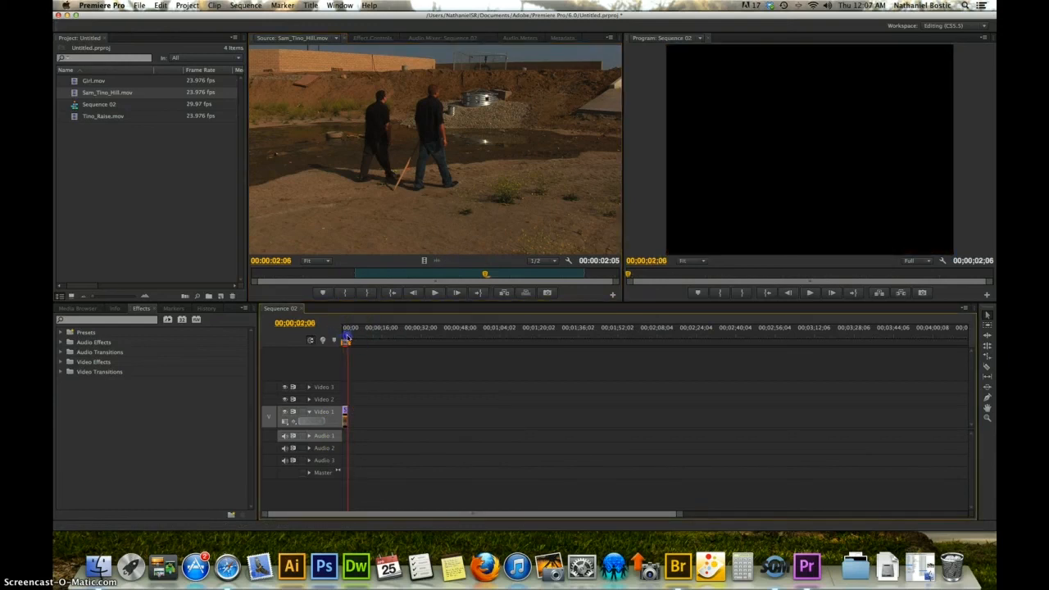
{"action": "left_click", "coordinate": [346, 337]}
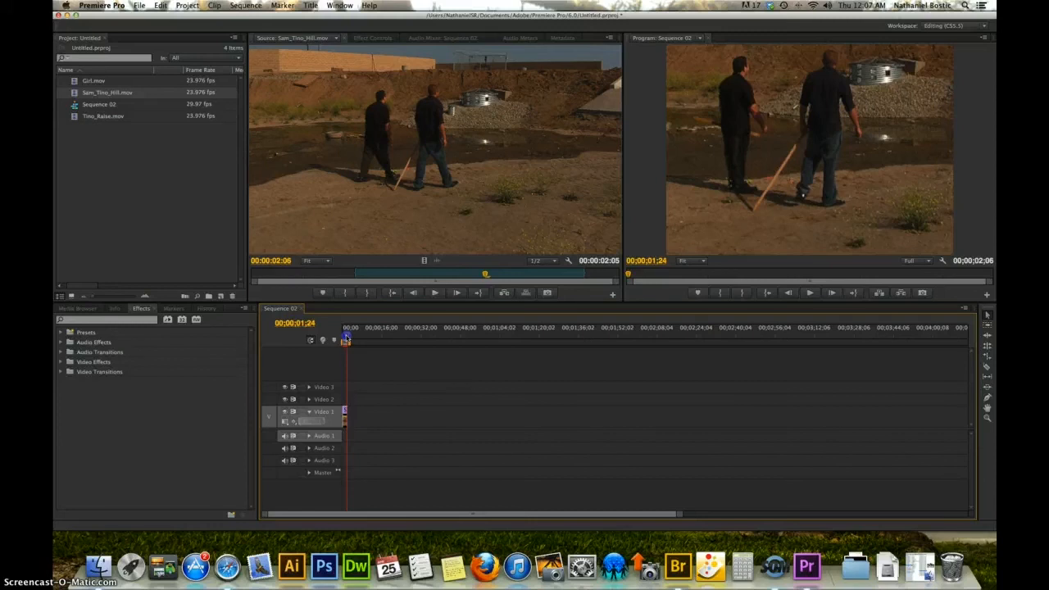
{"action": "left_click_drag", "start_coordinate": [346, 337], "coordinate": [343, 335]}
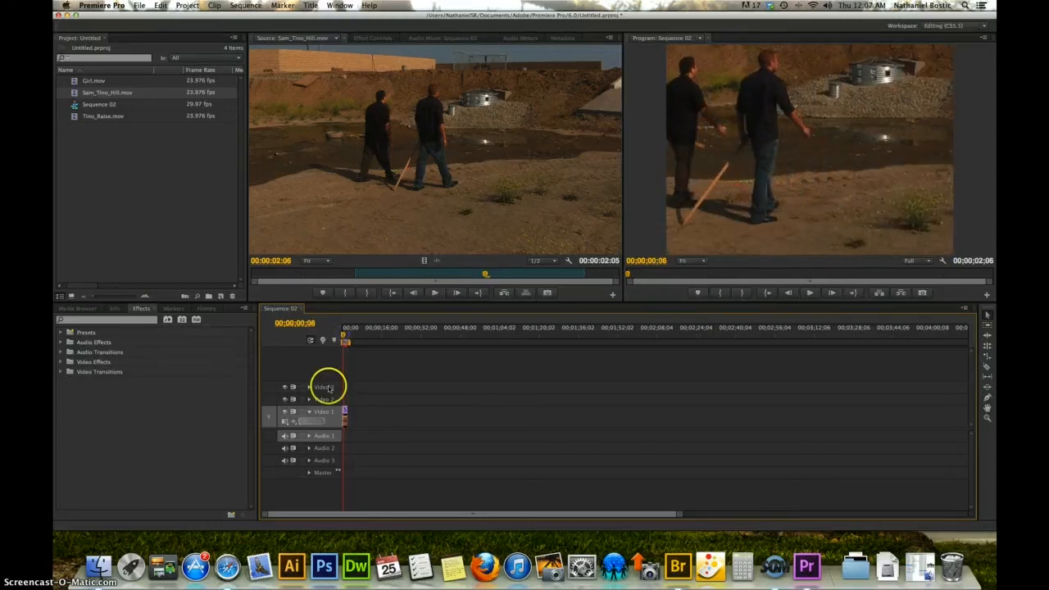
{"action": "scroll", "coordinate": [344, 421], "scroll_direction": "right", "scroll_amount": 1}
{"action": "scroll", "coordinate": [345, 422], "scroll_direction": "right", "scroll_amount": 1}
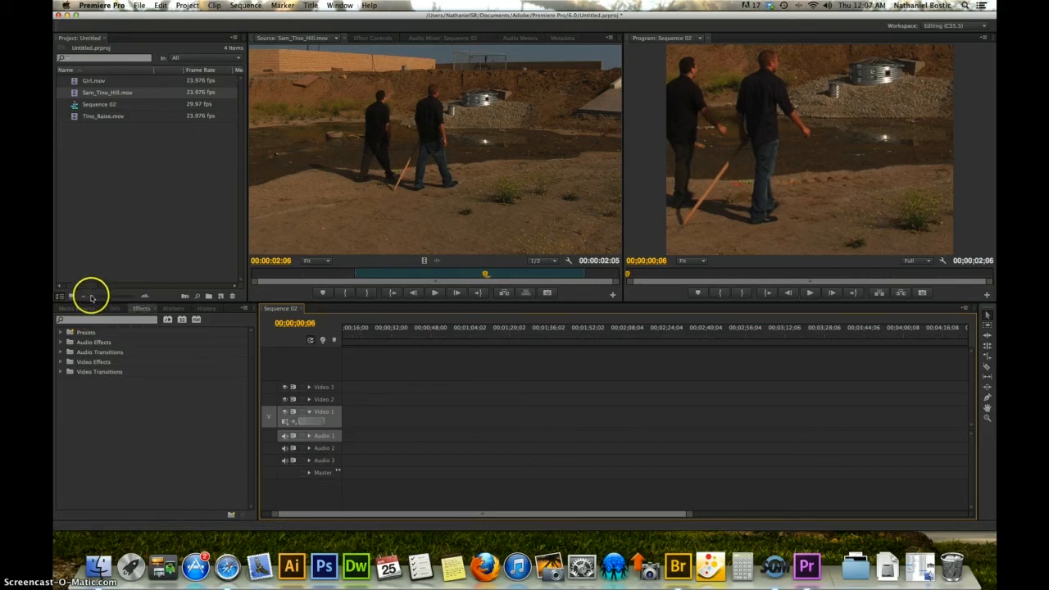
Try larger icons for the project items, then settle on a size slightly above the smallest
{"action": "left_click_drag", "start_coordinate": [85, 296], "coordinate": [118, 298]}
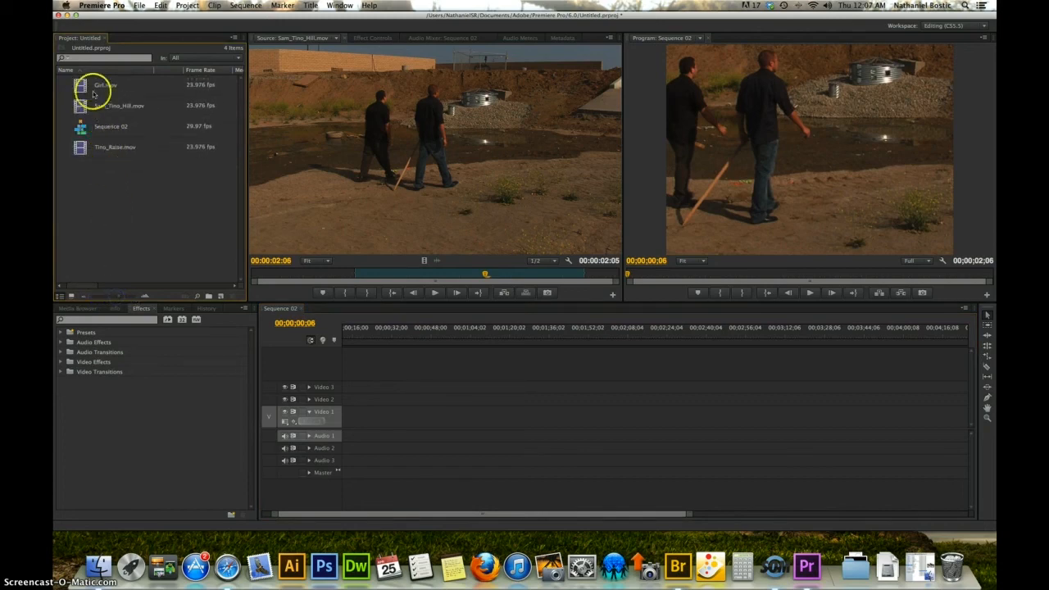
{"action": "left_click", "coordinate": [112, 299]}
{"action": "mouse_move", "coordinate": [112, 299]}
{"action": "left_mouse_down"}
{"action": "mouse_move", "coordinate": [123, 296]}
{"action": "mouse_move", "coordinate": [94, 299]}
{"action": "left_mouse_up"}
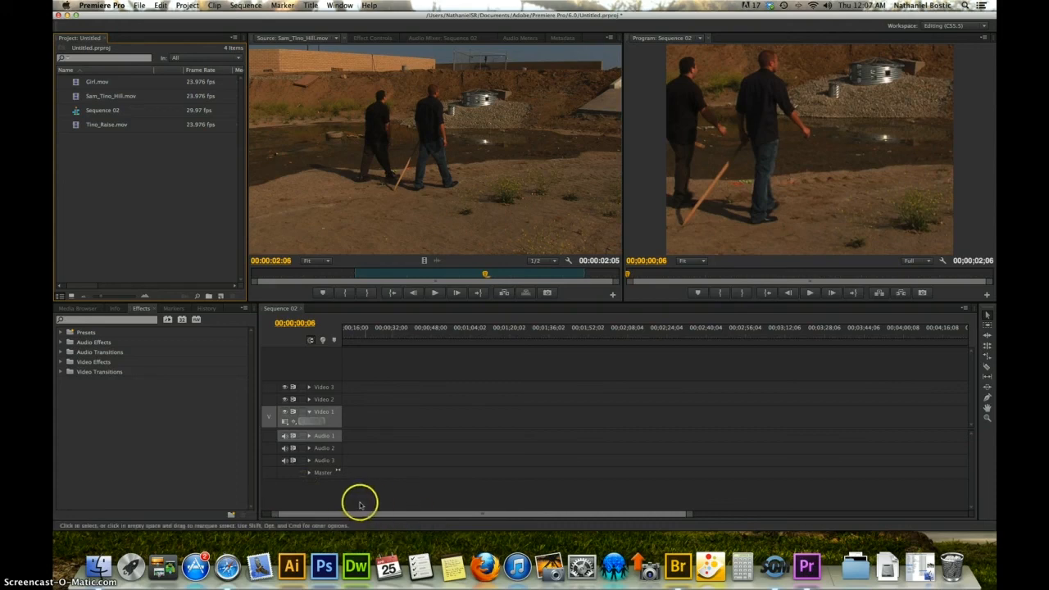
Zoom the Sequence 02 timeline in from its start until the Sam_Tino_Hill.mov clip is wide enough to read its name
{"action": "left_click_drag", "start_coordinate": [546, 517], "coordinate": [531, 514]}
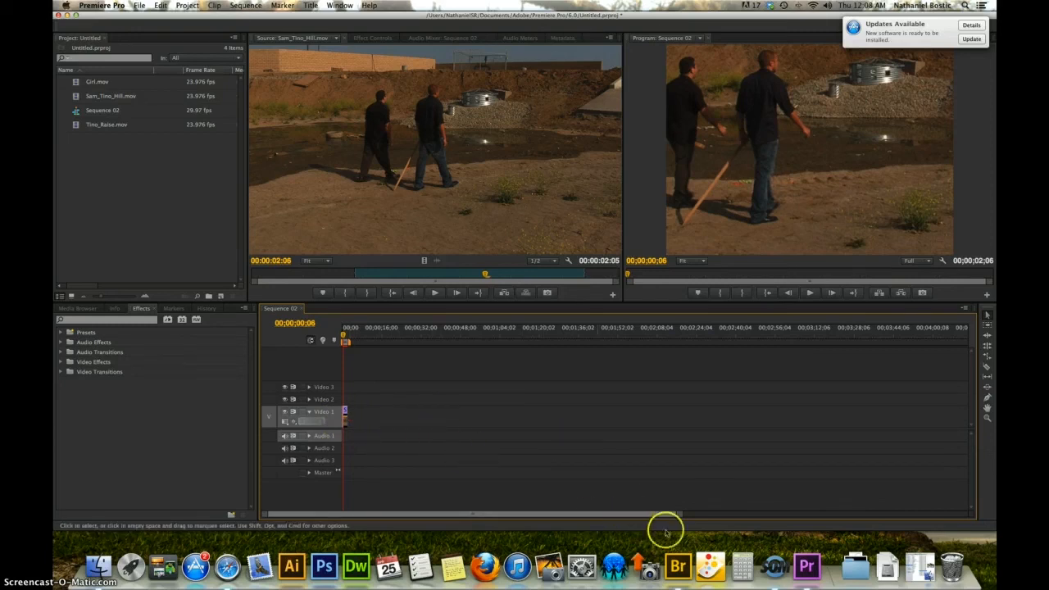
{"action": "left_click_drag", "start_coordinate": [678, 515], "coordinate": [577, 514]}
{"action": "left_click", "coordinate": [342, 421]}
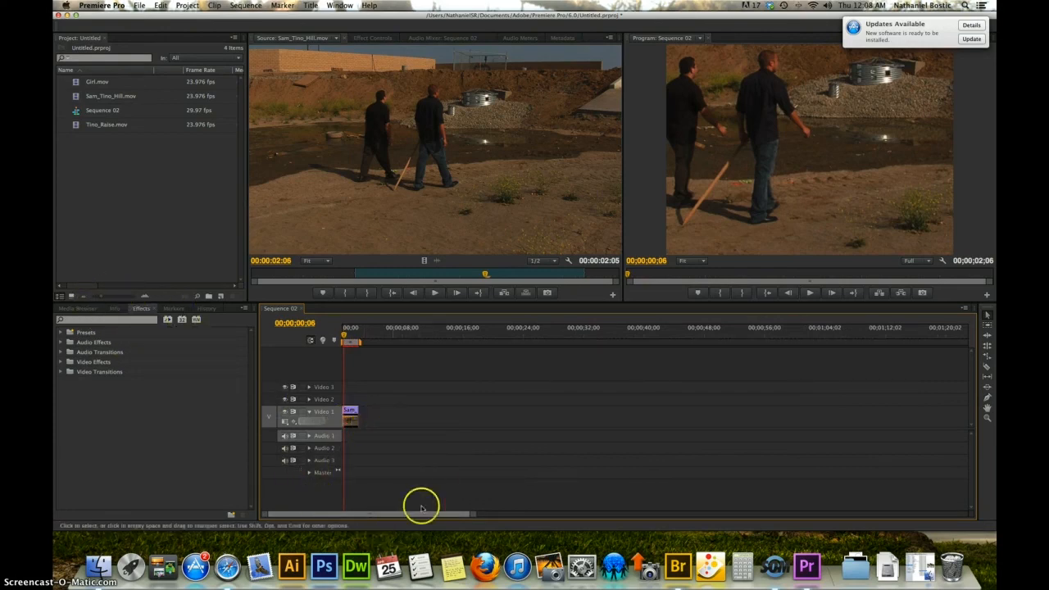
{"action": "left_click_drag", "start_coordinate": [473, 515], "coordinate": [391, 512]}
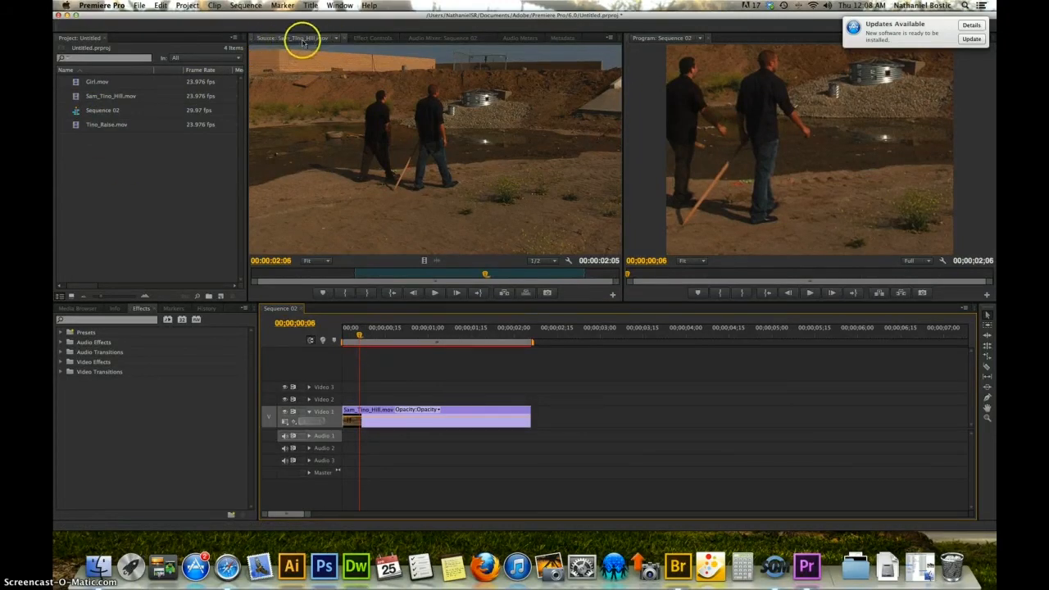
Load Tino_Raise.mov in the Source monitor, preview it and mark its In point at 00:00:00:06, before the arms go up
{"action": "double_click", "coordinate": [75, 126]}
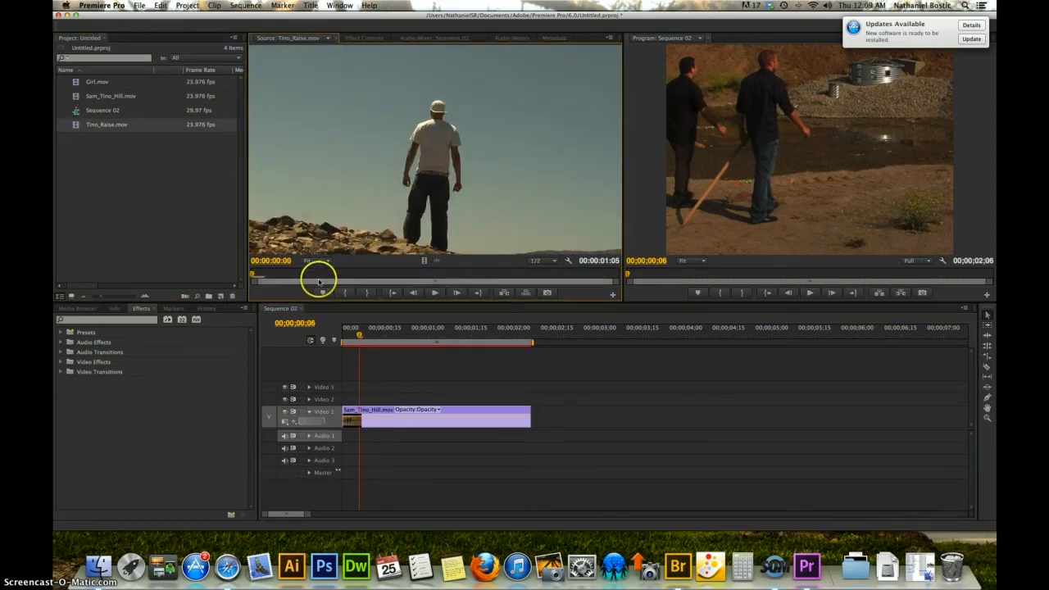
{"action": "key", "text": "space"}
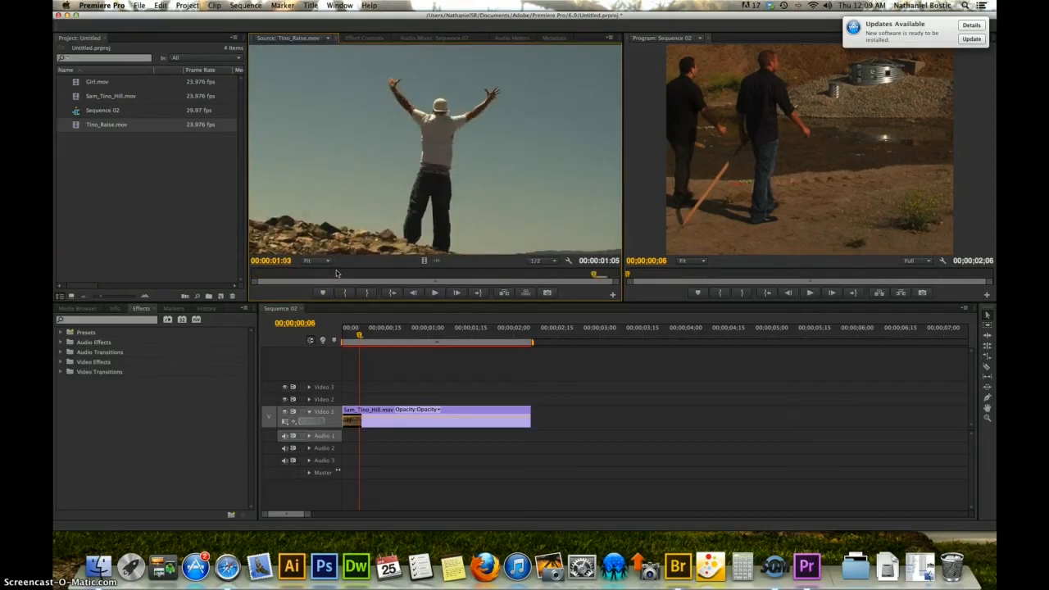
{"action": "key", "text": "Left"}
{"action": "key", "text": "Left"}
{"action": "key", "text": "Left"}
{"action": "key", "text": "Left"}
{"action": "key", "text": "Left"}
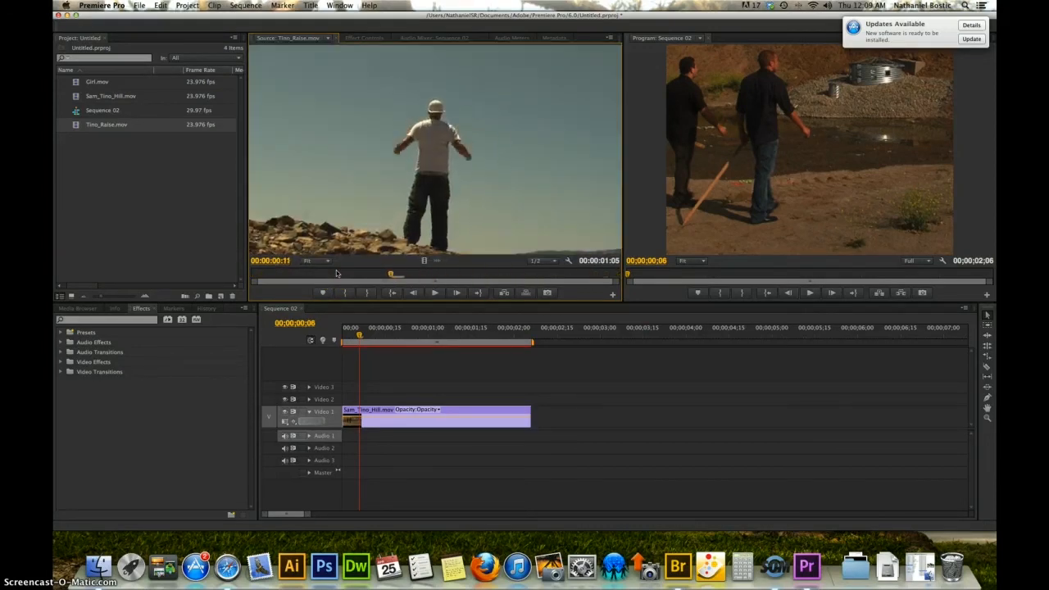
{"action": "key", "text": "Left"}
{"action": "key", "text": "Left"}
{"action": "key", "text": "Left"}
{"action": "key", "text": "Left"}
{"action": "key", "text": "Left"}
{"action": "key", "text": "Left"}
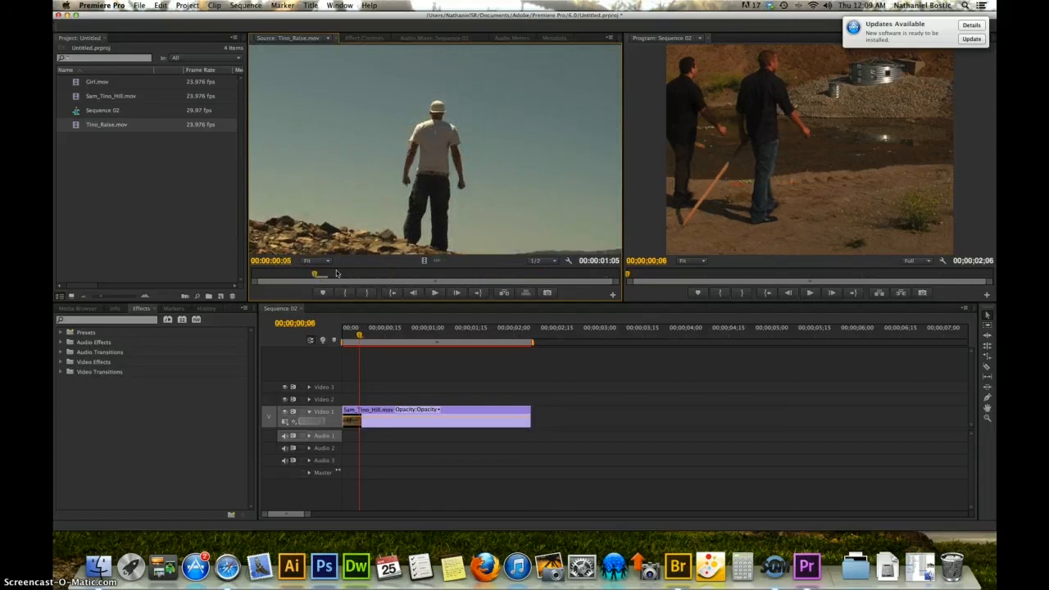
{"action": "left_click", "coordinate": [337, 279]}
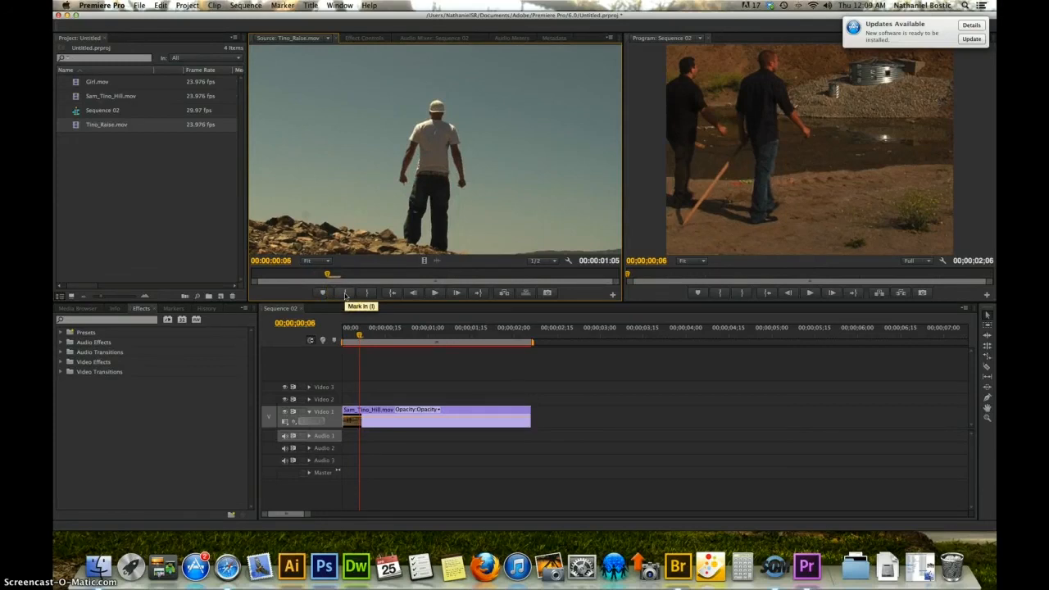
{"action": "key", "text": "i"}
Advance Tino_Raise.mov frame by frame to the raised arms and mark its Out point at 00:00:00:22
{"action": "key", "text": "Right"}
{"action": "key", "text": "Right"}
{"action": "key", "text": "Right"}
{"action": "key", "text": "Right"}
{"action": "key", "text": "Right"}
{"action": "key", "text": "Right"}
{"action": "key", "text": "Right"}
{"action": "key", "text": "Right"}
{"action": "key", "text": "Right"}
{"action": "key", "text": "Right"}
{"action": "key", "text": "Right"}
{"action": "key", "text": "Right"}
{"action": "key", "text": "Right"}
{"action": "key", "text": "Right"}
{"action": "key", "text": "Right"}
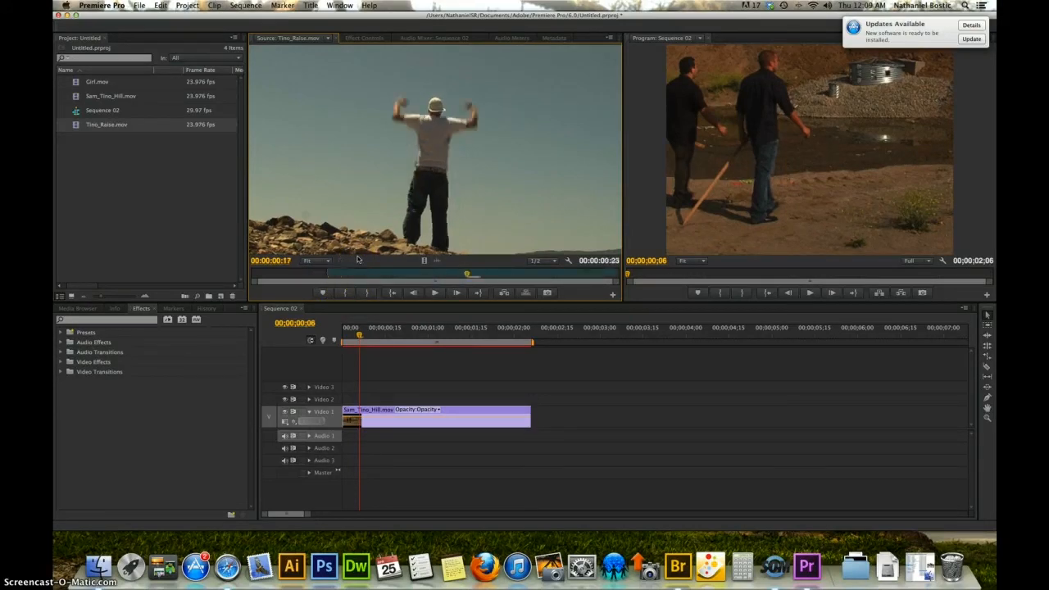
{"action": "key", "text": "Right"}
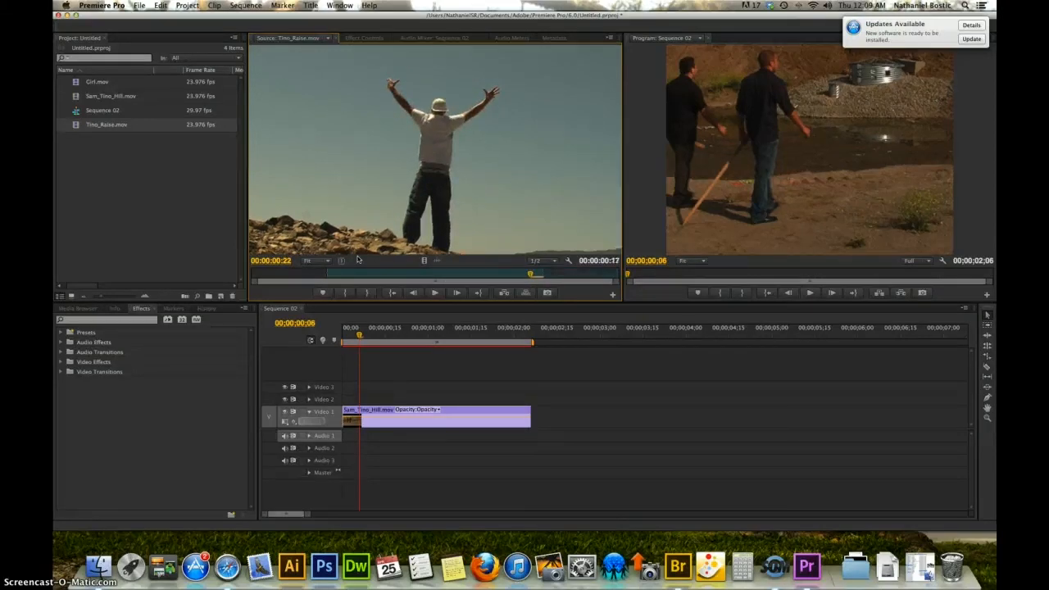
Place the trimmed Tino_Raise.mov clip on Video 1 directly after Sam_Tino_Hill.mov
{"action": "left_click_drag", "start_coordinate": [430, 285], "coordinate": [370, 388]}
{"action": "left_click_drag", "start_coordinate": [375, 400], "coordinate": [536, 422]}
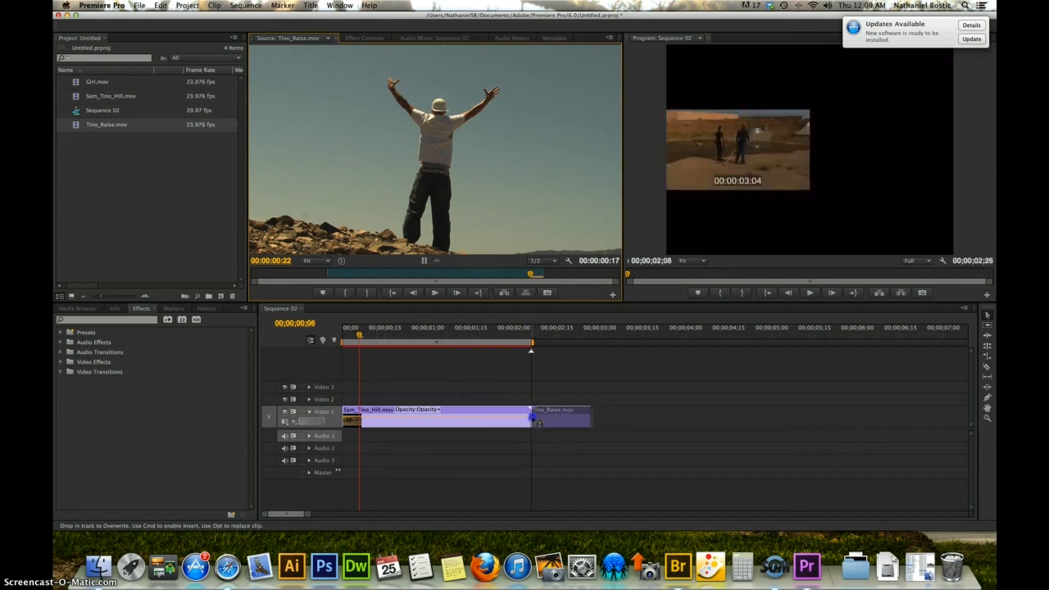
{"action": "mouse_move", "coordinate": [536, 421]}
{"action": "left_mouse_down"}
{"action": "mouse_move", "coordinate": [541, 403]}
{"action": "mouse_move", "coordinate": [542, 418]}
{"action": "left_mouse_up"}
{"action": "left_click_drag", "start_coordinate": [543, 419], "coordinate": [541, 418]}
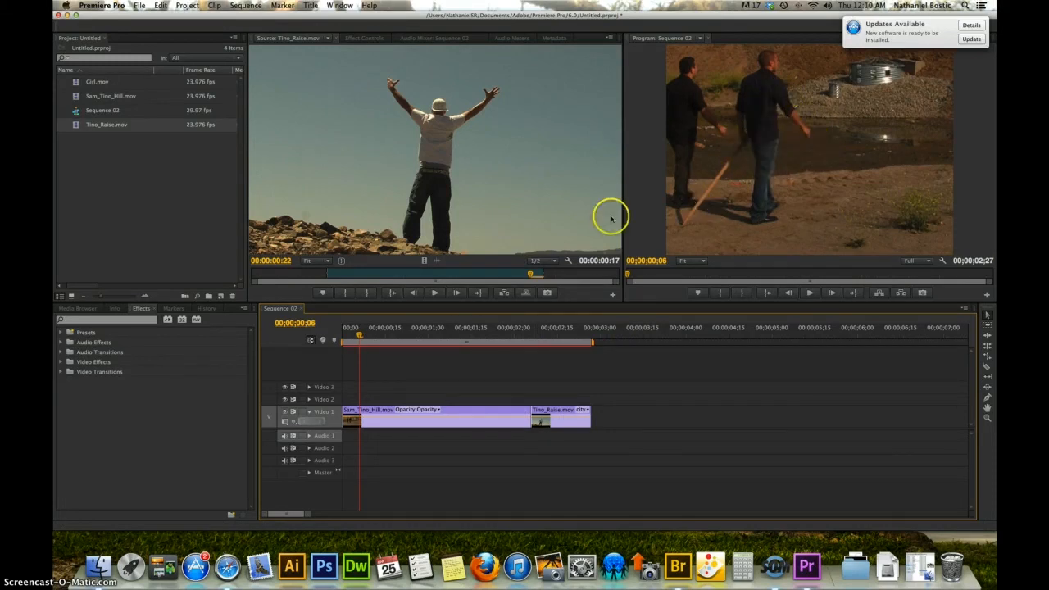
Play Sequence 02 to its end, then scrub back across the cut to 00;00;01;21 in the first clip
{"action": "left_click", "coordinate": [809, 293]}
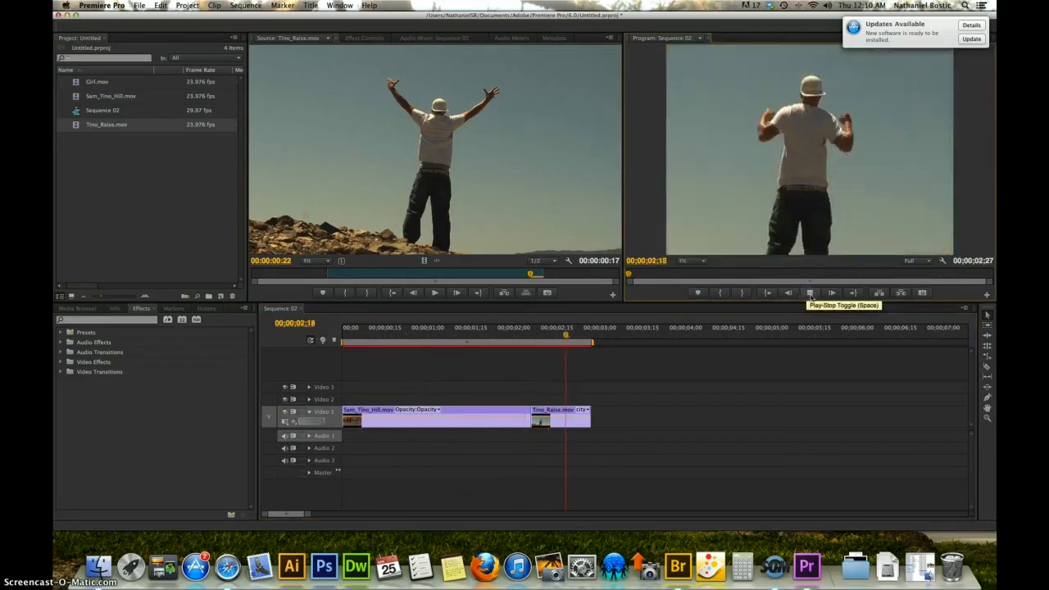
{"action": "left_click", "coordinate": [810, 293]}
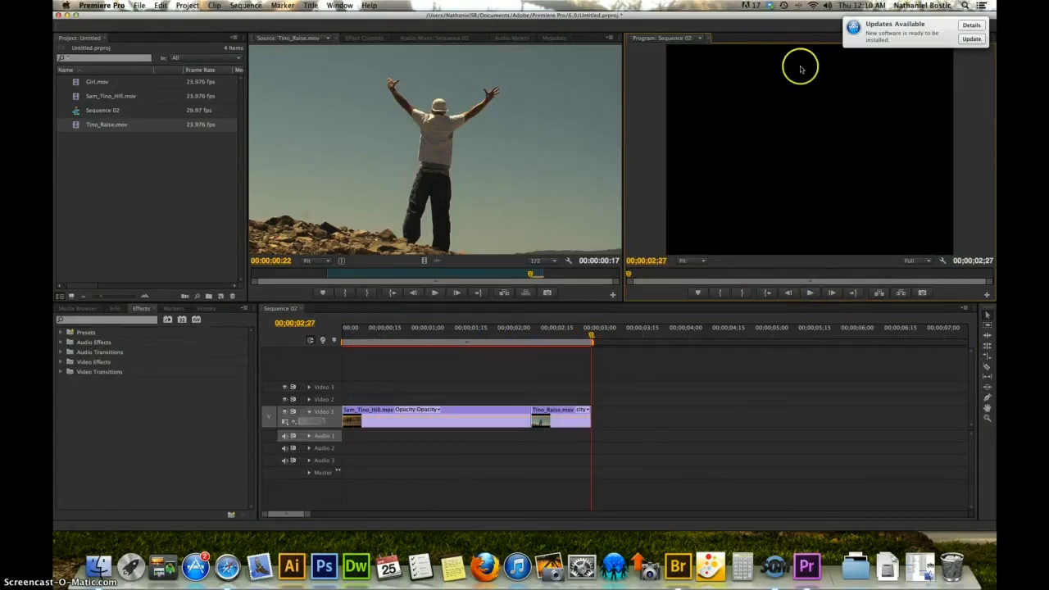
{"action": "left_click_drag", "start_coordinate": [585, 347], "coordinate": [532, 336]}
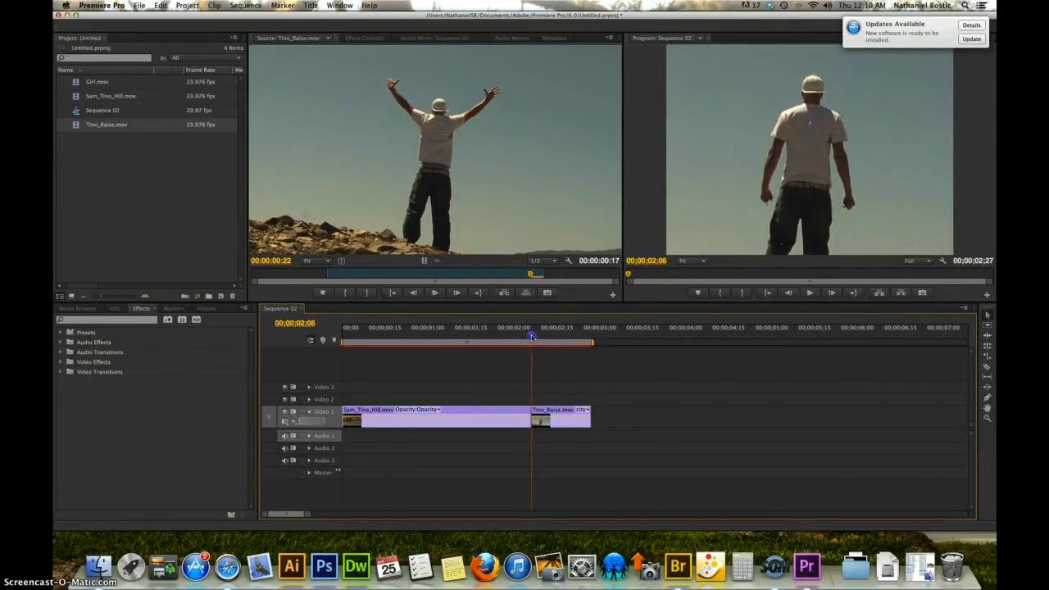
{"action": "left_click_drag", "start_coordinate": [532, 336], "coordinate": [489, 336]}
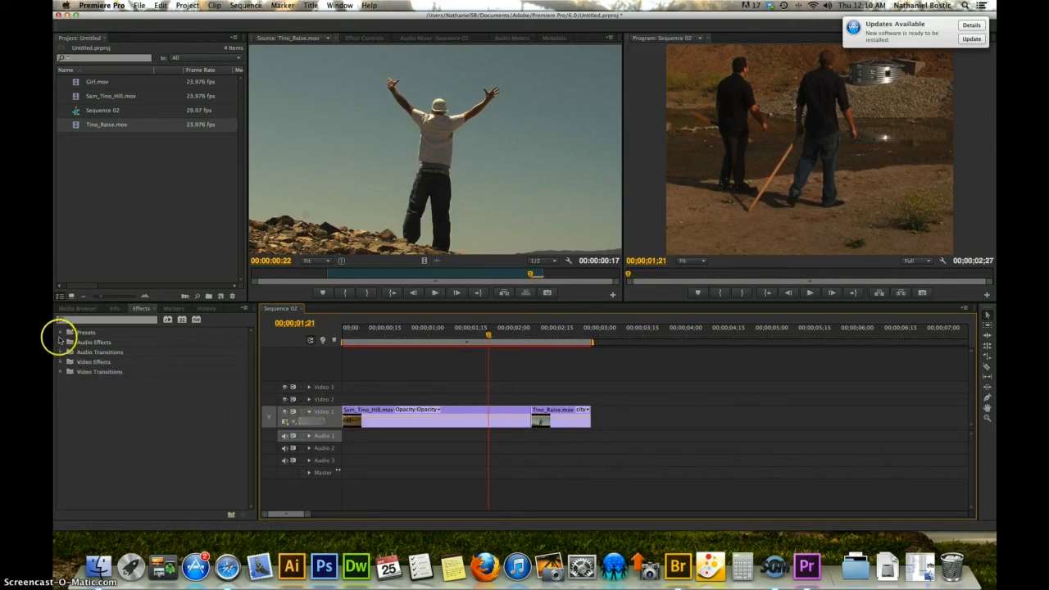
Apply the Iris Round video transition at the cut between Sam_Tino_Hill.mov and Tino_Raise.mov on Video 1
{"action": "left_click", "coordinate": [60, 372]}
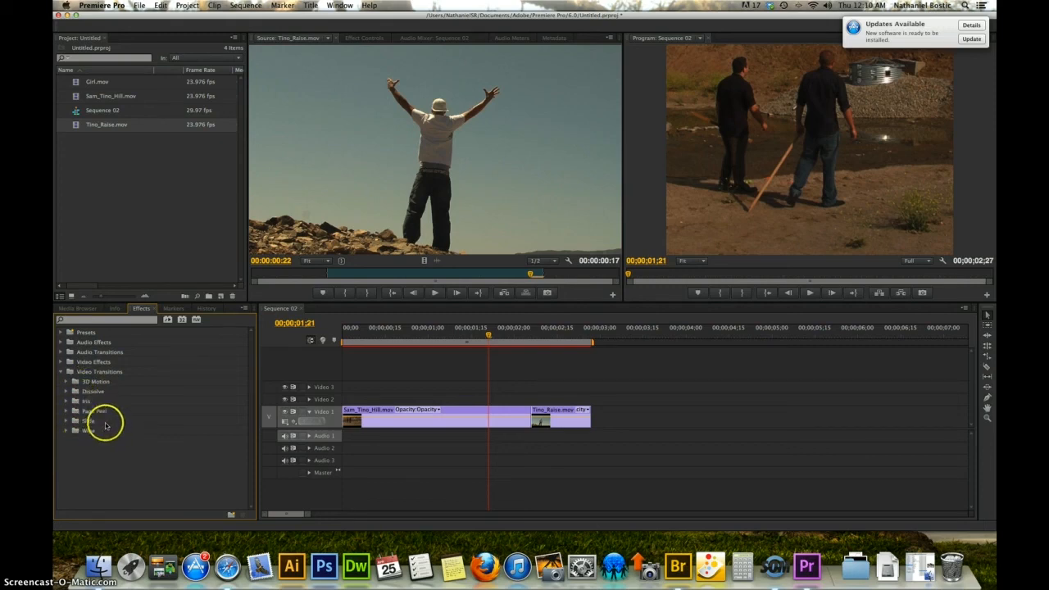
{"action": "left_click", "coordinate": [66, 401]}
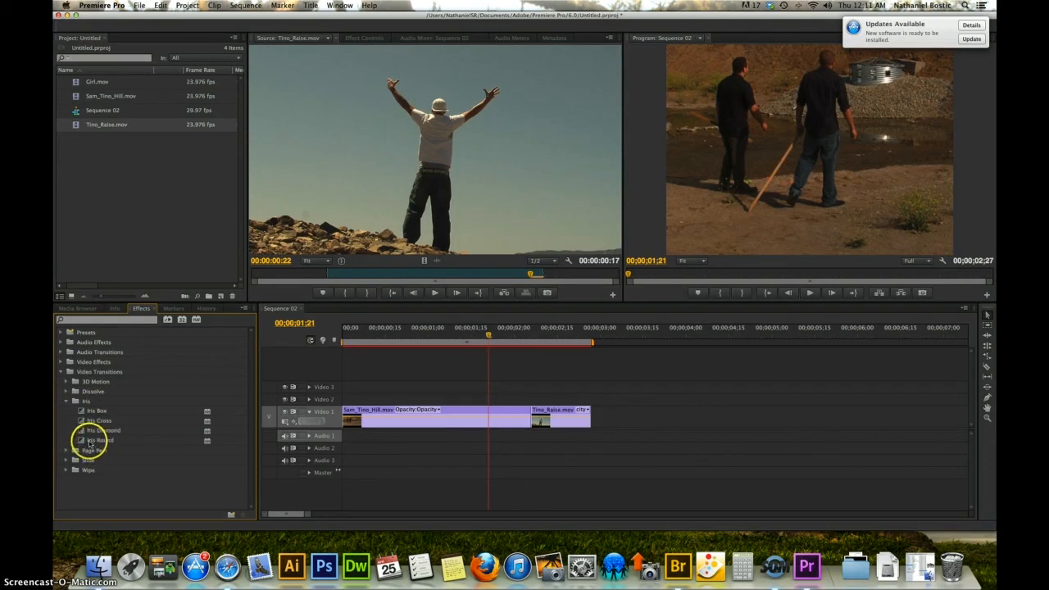
{"action": "left_click_drag", "start_coordinate": [95, 443], "coordinate": [126, 441]}
{"action": "left_click_drag", "start_coordinate": [203, 435], "coordinate": [378, 424]}
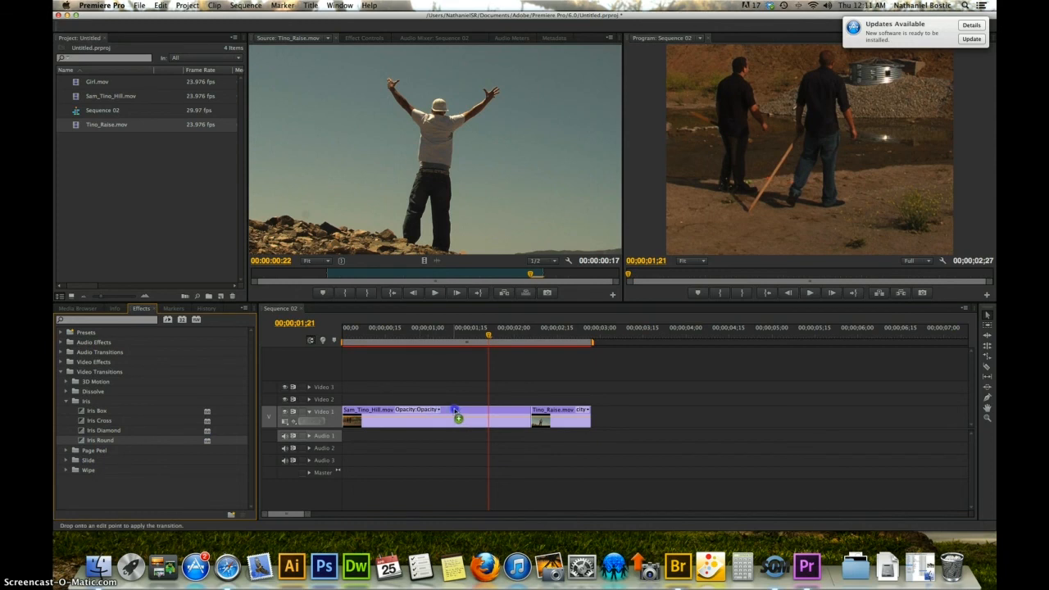
{"action": "mouse_move", "coordinate": [525, 411]}
{"action": "left_mouse_down"}
{"action": "mouse_move", "coordinate": [561, 414]}
{"action": "mouse_move", "coordinate": [519, 412]}
{"action": "left_mouse_up"}
{"action": "left_click_drag", "start_coordinate": [364, 411], "coordinate": [439, 415]}
{"action": "mouse_move", "coordinate": [528, 415]}
{"action": "left_mouse_down"}
{"action": "mouse_move", "coordinate": [560, 417]}
{"action": "mouse_move", "coordinate": [529, 416]}
{"action": "left_mouse_up"}
{"action": "left_click_drag", "start_coordinate": [374, 413], "coordinate": [480, 415]}
{"action": "left_click_drag", "start_coordinate": [526, 410], "coordinate": [530, 410]}
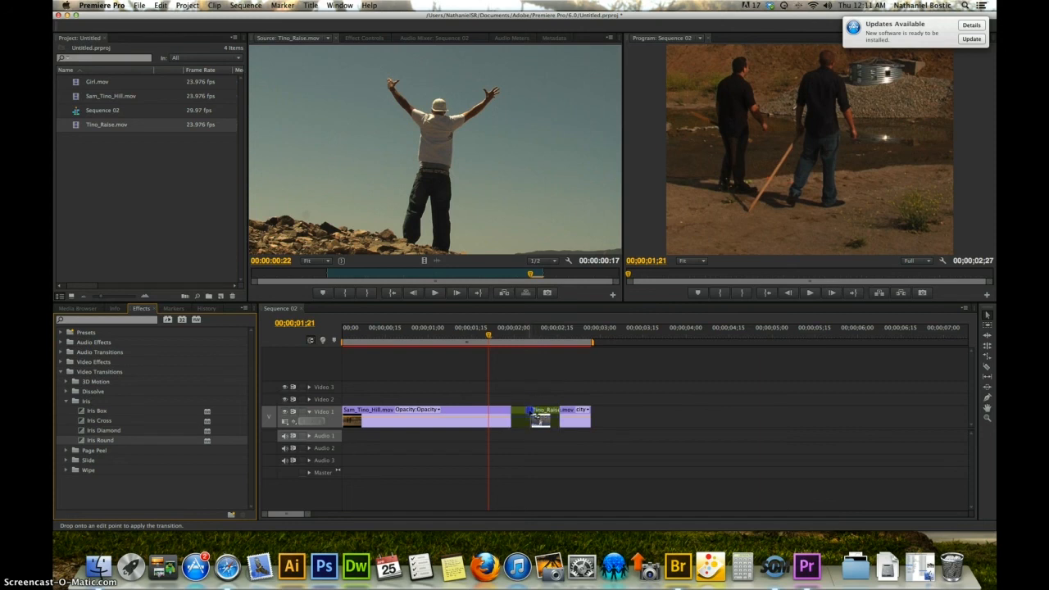
{"action": "left_click_drag", "start_coordinate": [532, 412], "coordinate": [531, 411]}
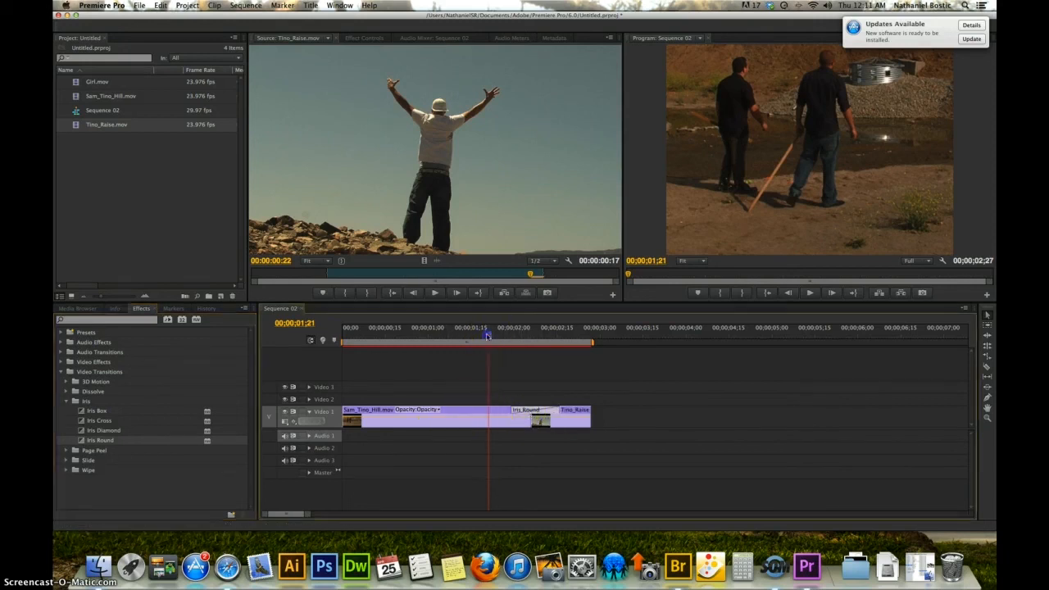
Dismiss the software update notification and preview the Iris Round transition in the sequence, scrubbing back to 00;00;01;23
{"action": "left_click_drag", "start_coordinate": [488, 336], "coordinate": [460, 336]}
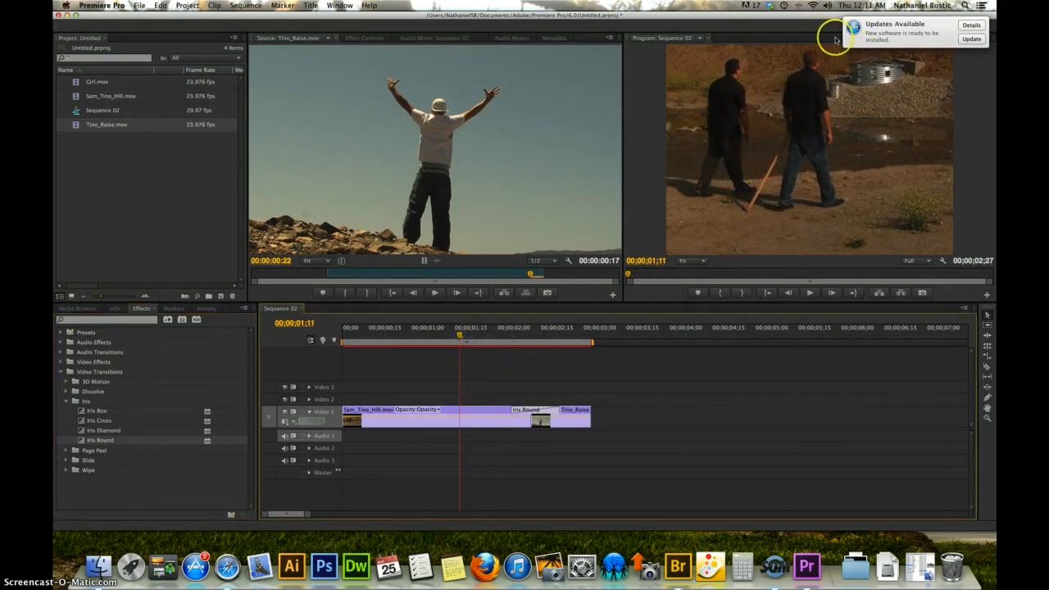
{"action": "left_click_drag", "start_coordinate": [852, 39], "coordinate": [997, 41]}
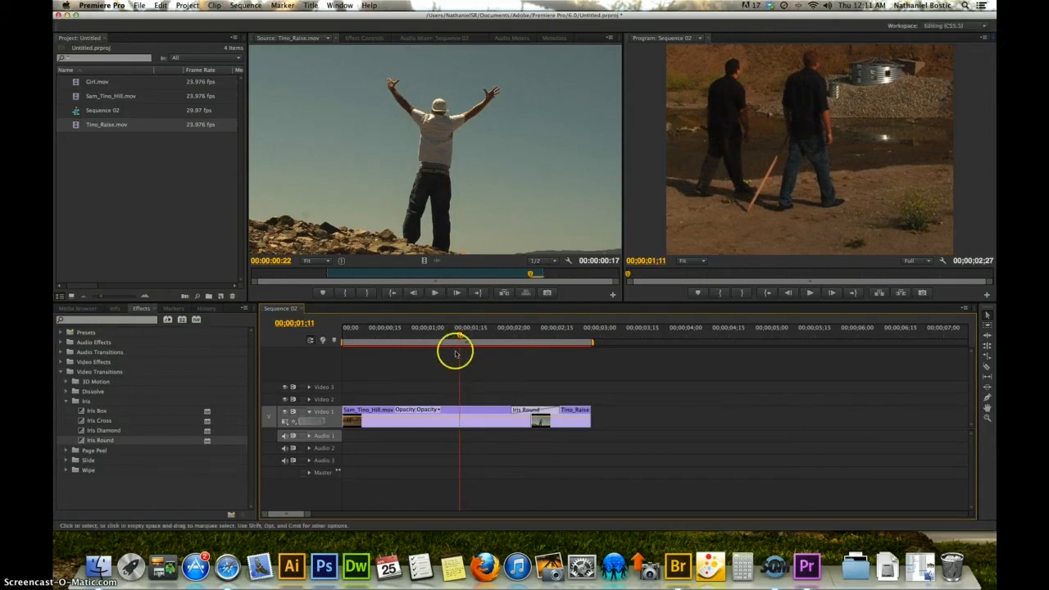
{"action": "left_click_drag", "start_coordinate": [460, 334], "coordinate": [501, 340]}
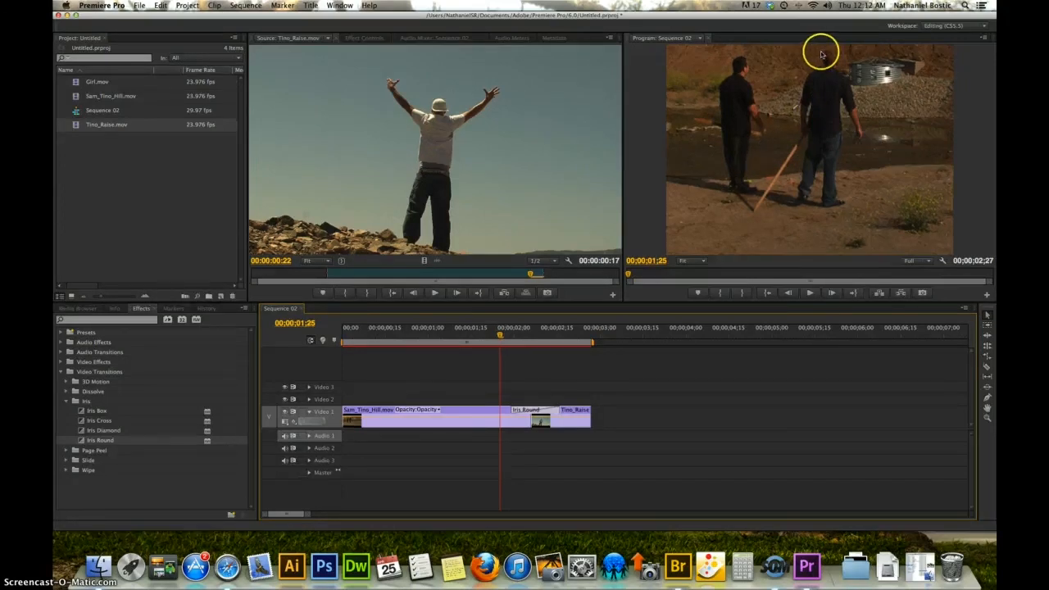
{"action": "key", "text": "space"}
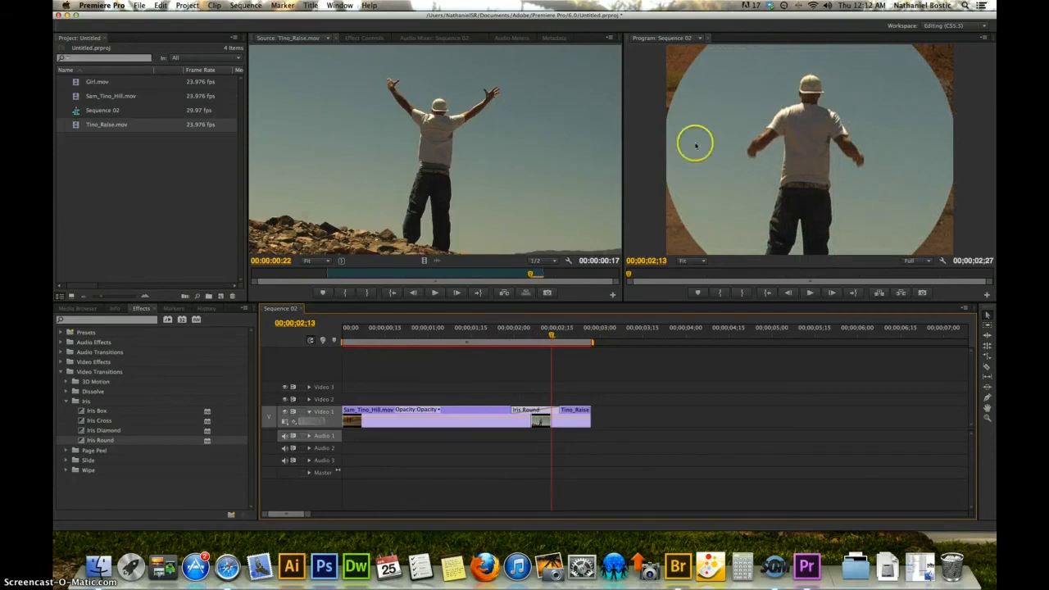
{"action": "left_click_drag", "start_coordinate": [551, 332], "coordinate": [493, 336]}
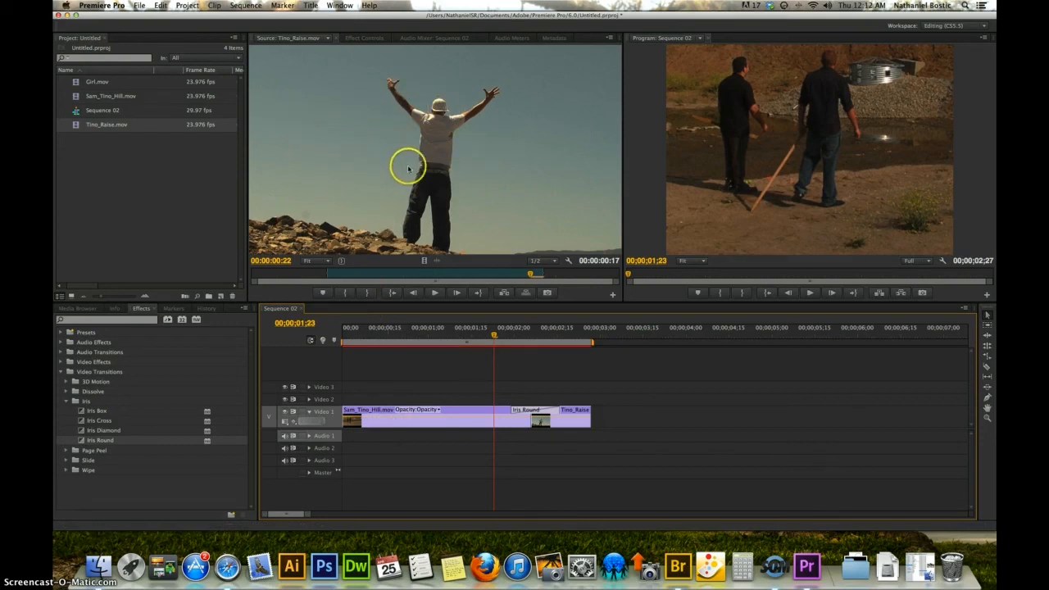
{"action": "left_click", "coordinate": [448, 413]}
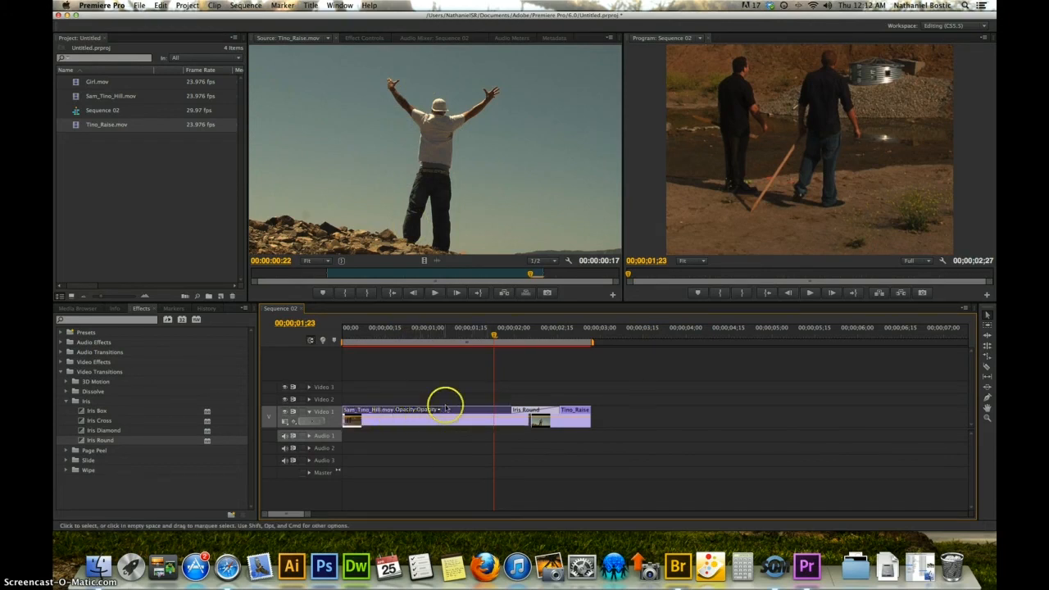
{"action": "left_click", "coordinate": [451, 441]}
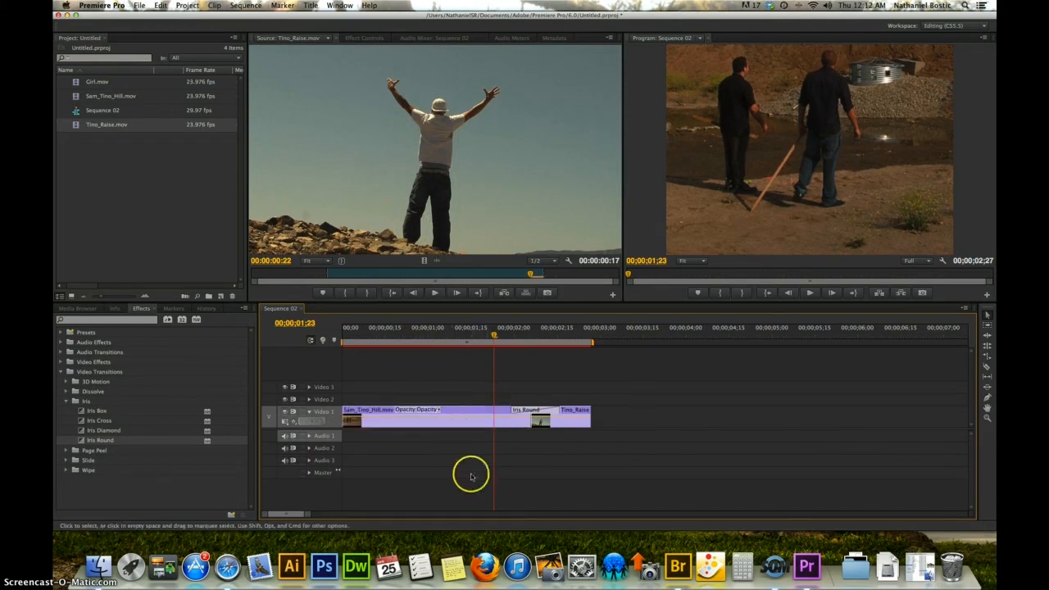
{"action": "left_click", "coordinate": [458, 414]}
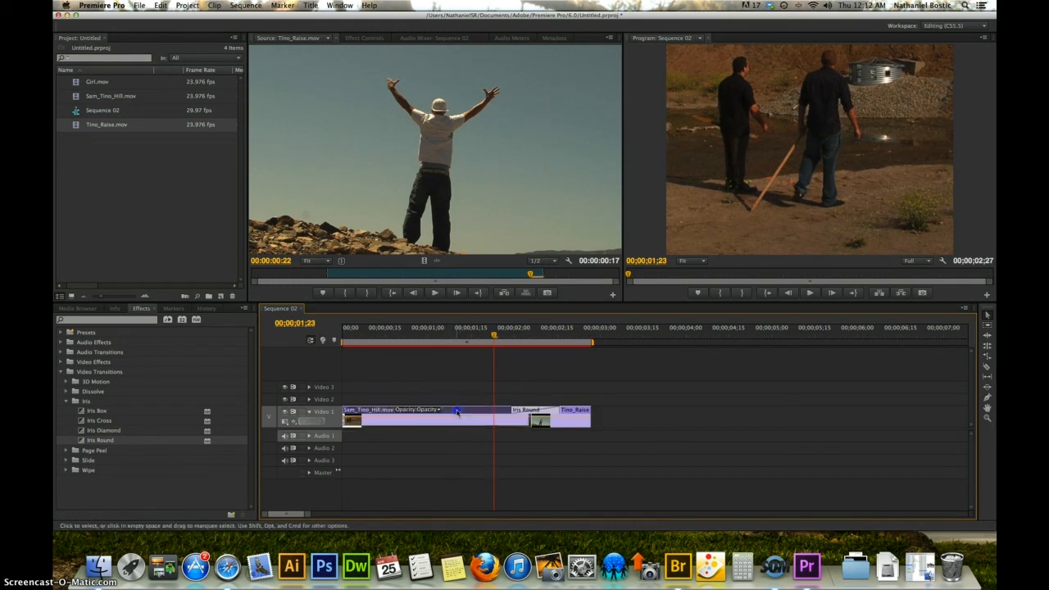
{"action": "left_click", "coordinate": [459, 435]}
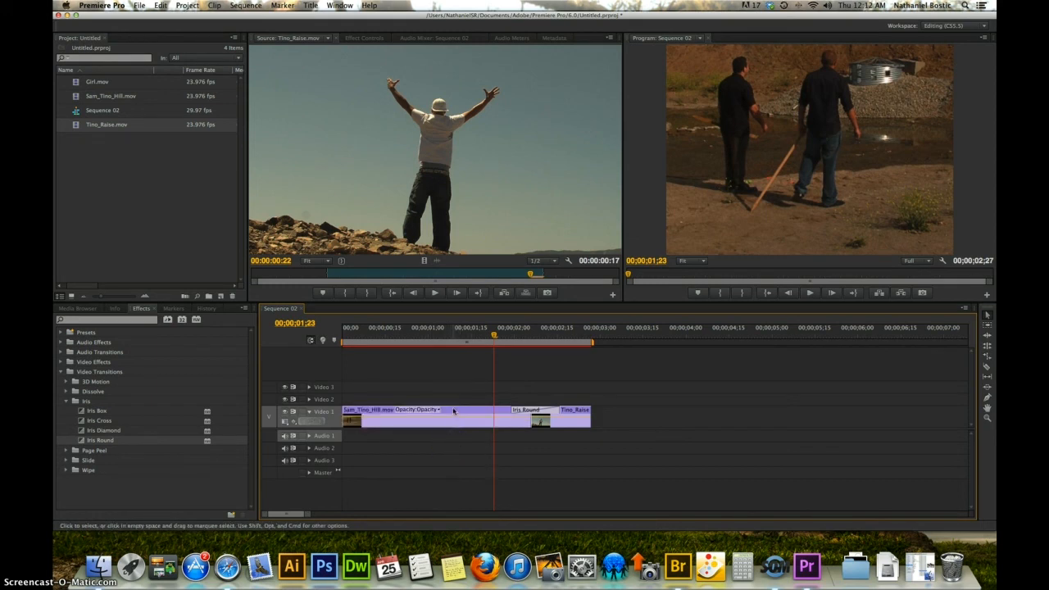
{"action": "double_click", "coordinate": [453, 412]}
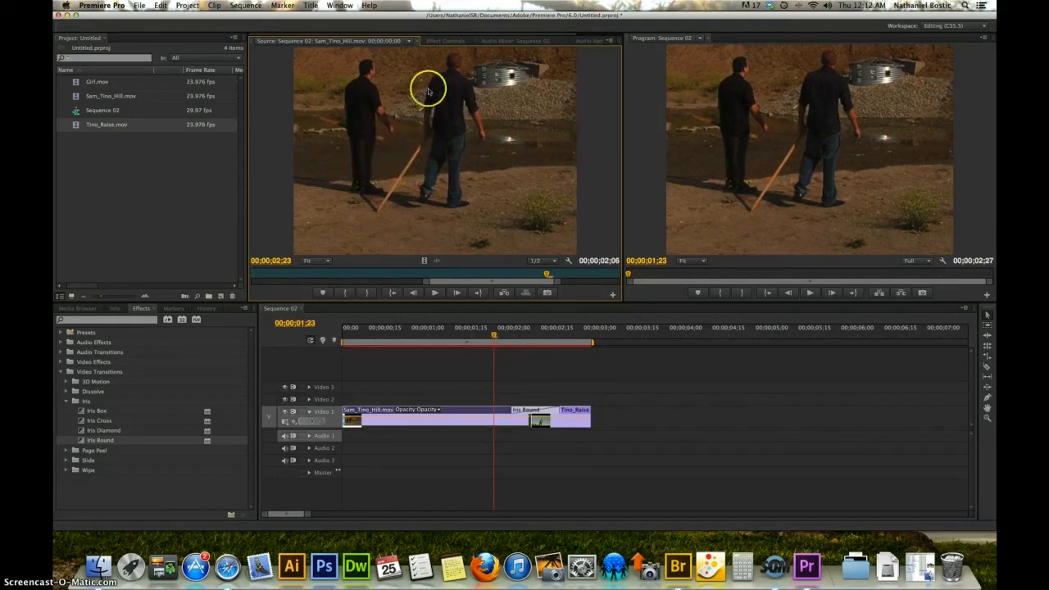
{"action": "left_click", "coordinate": [447, 42]}
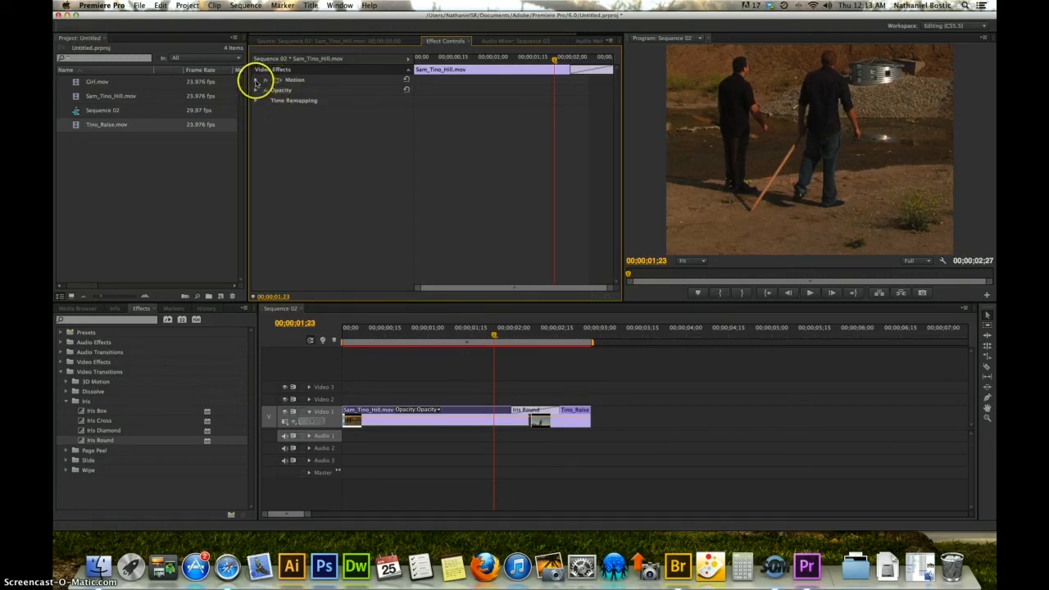
{"action": "left_click", "coordinate": [256, 81]}
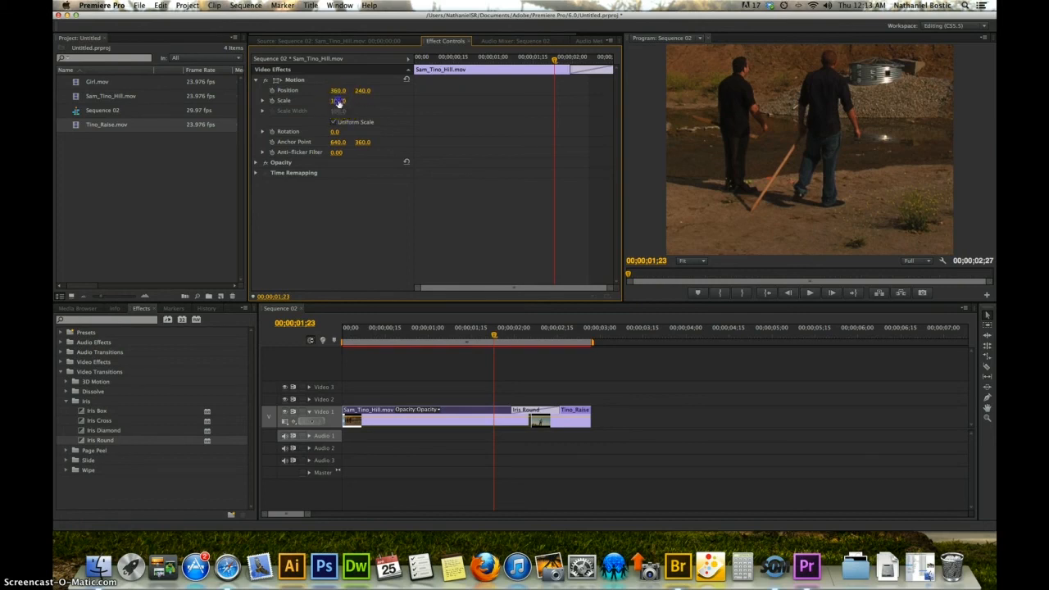
{"action": "left_click_drag", "start_coordinate": [339, 103], "coordinate": [338, 102]}
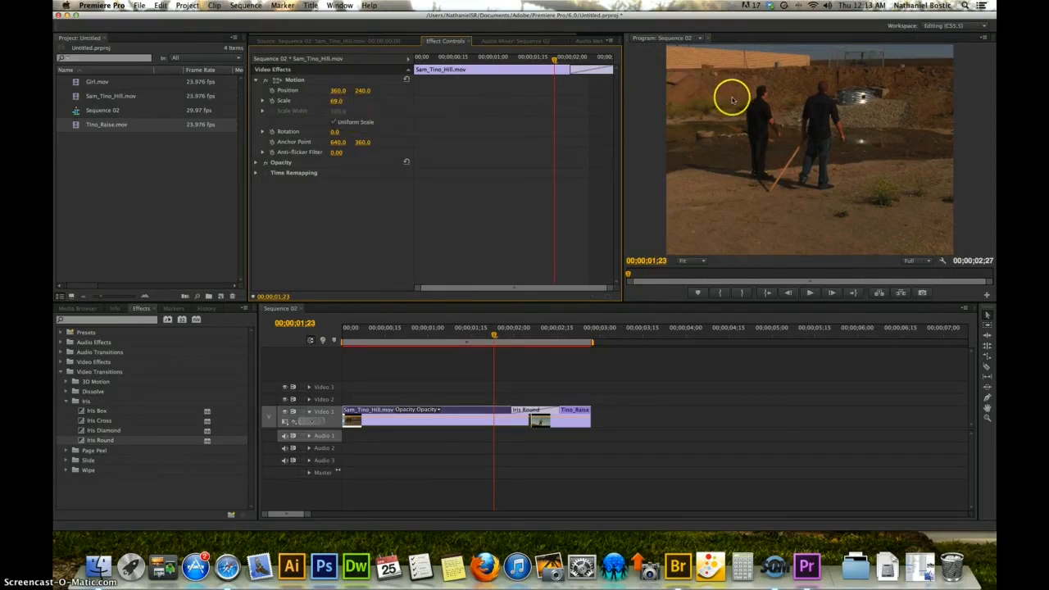
{"action": "scroll", "coordinate": [720, 176], "scroll_direction": "up", "scroll_amount": 10}
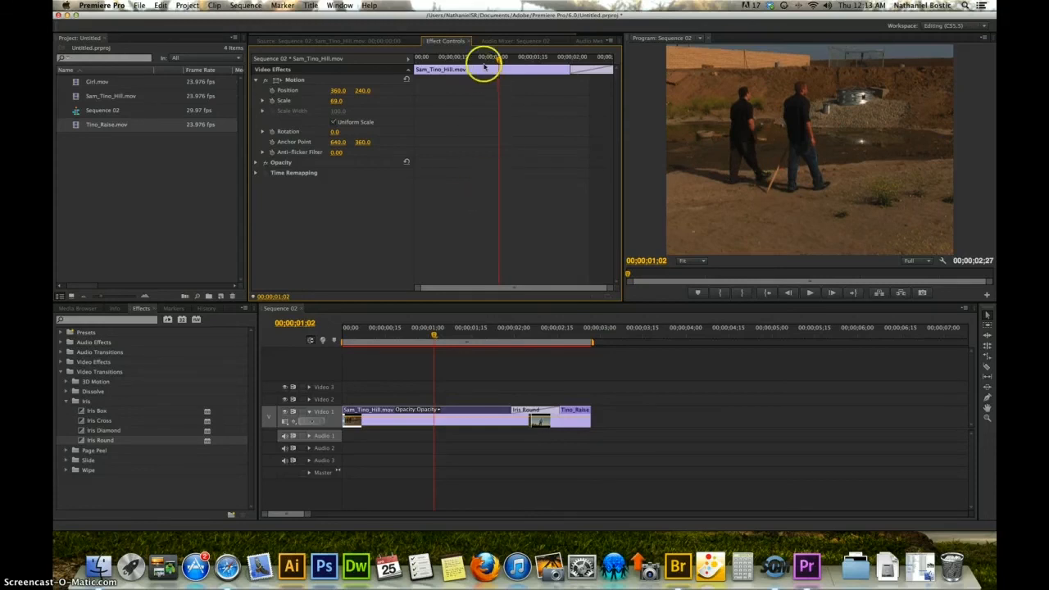
{"action": "mouse_move", "coordinate": [497, 60]}
{"action": "left_mouse_down"}
{"action": "mouse_move", "coordinate": [609, 59]}
{"action": "mouse_move", "coordinate": [506, 59]}
{"action": "left_mouse_up"}
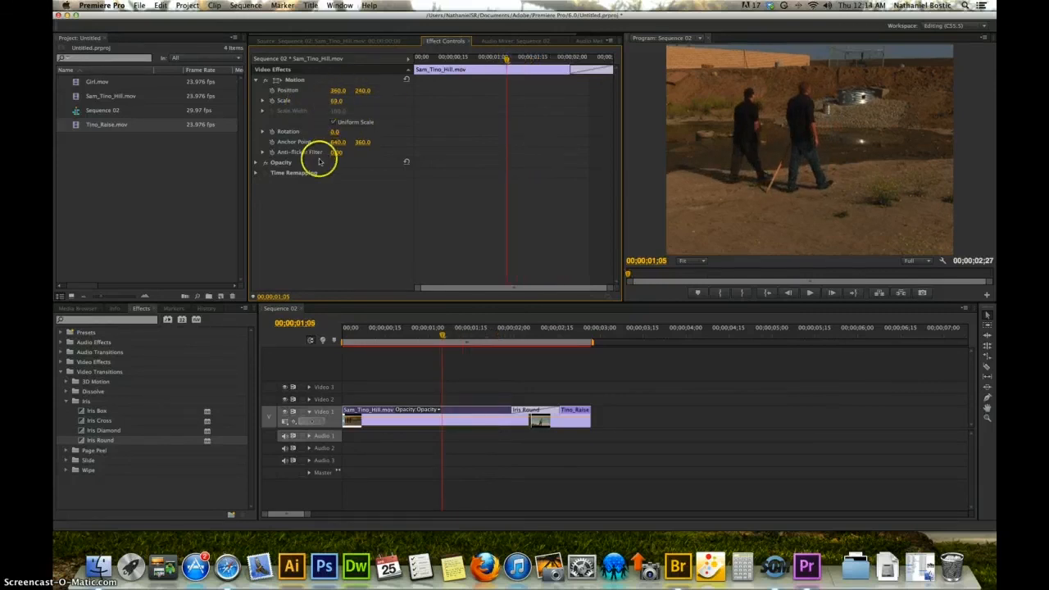
Try rotating Sam_Tino_Hill.mov to 34° and undo the rotation
{"action": "left_click_drag", "start_coordinate": [335, 133], "coordinate": [334, 134]}
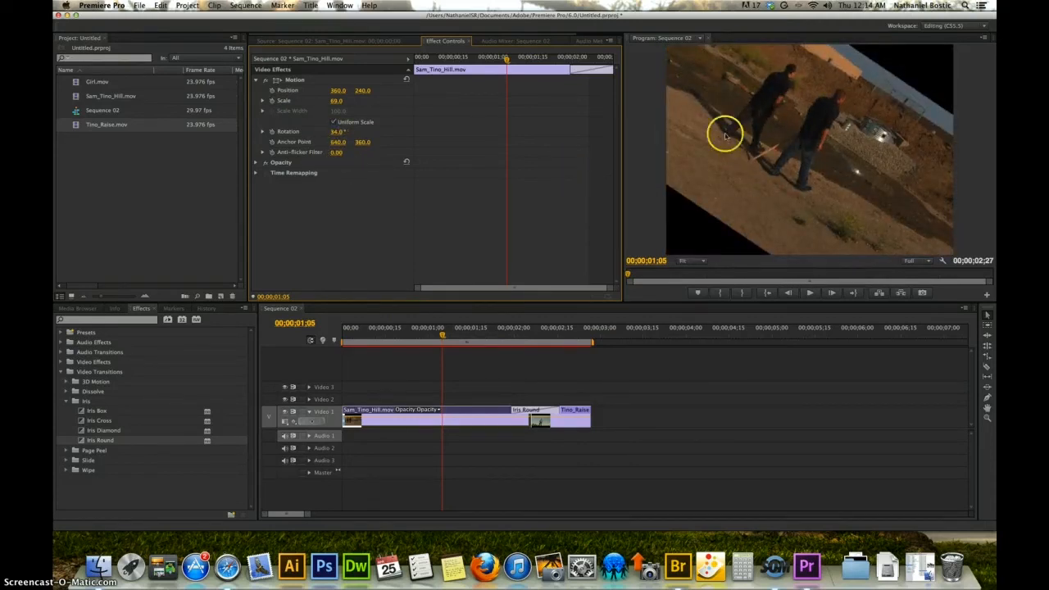
{"action": "left_click", "coordinate": [161, 6]}
{"action": "left_click", "coordinate": [308, 18]}
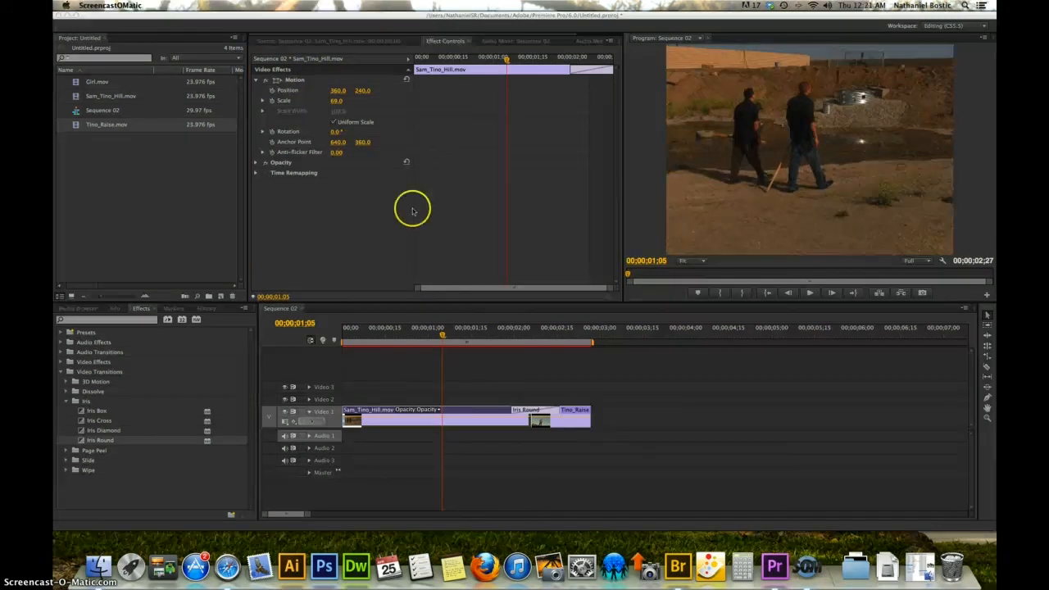
{"action": "left_click", "coordinate": [336, 91]}
{"action": "left_click_drag", "start_coordinate": [335, 92], "coordinate": [388, 96]}
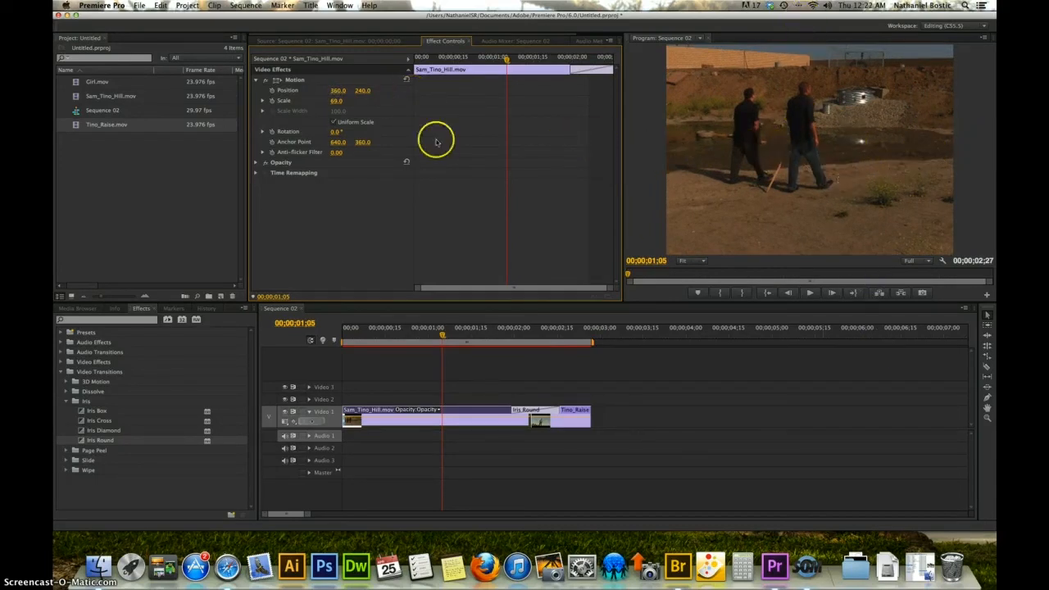
{"action": "left_click", "coordinate": [358, 91]}
{"action": "left_click_drag", "start_coordinate": [358, 92], "coordinate": [359, 92]}
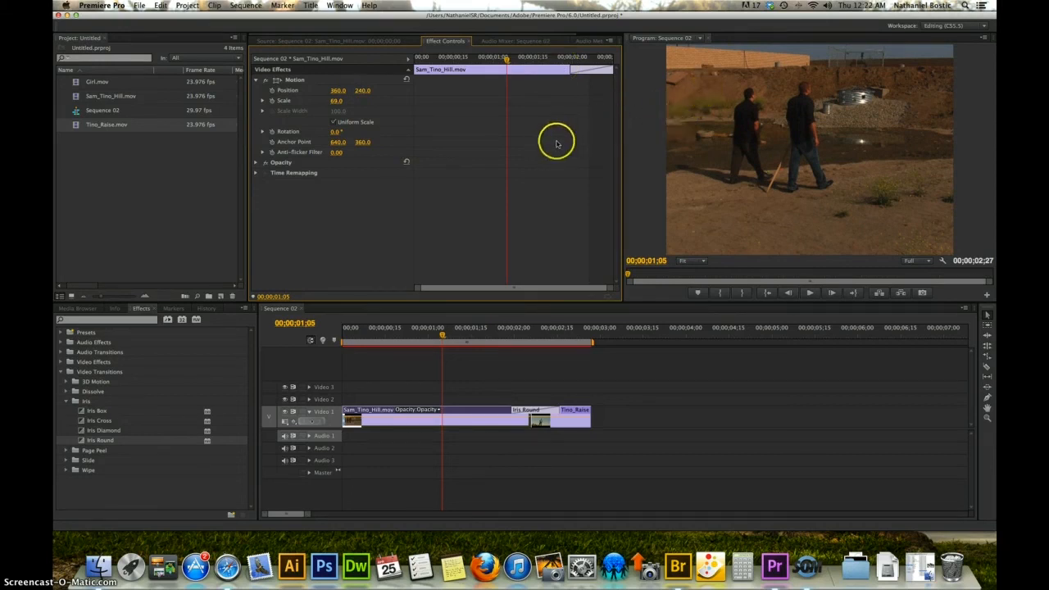
Show the Motion settings of Tino_Raise.mov and reduce its Scale to 68, viewing the clip at 00;00;02;20
{"action": "left_click", "coordinate": [574, 426]}
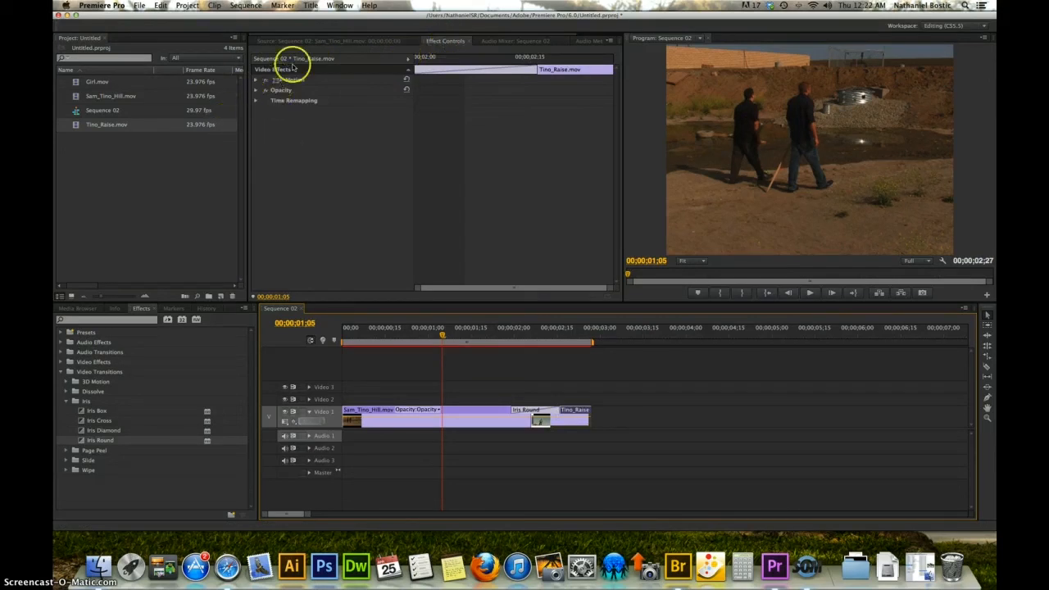
{"action": "left_click", "coordinate": [257, 80]}
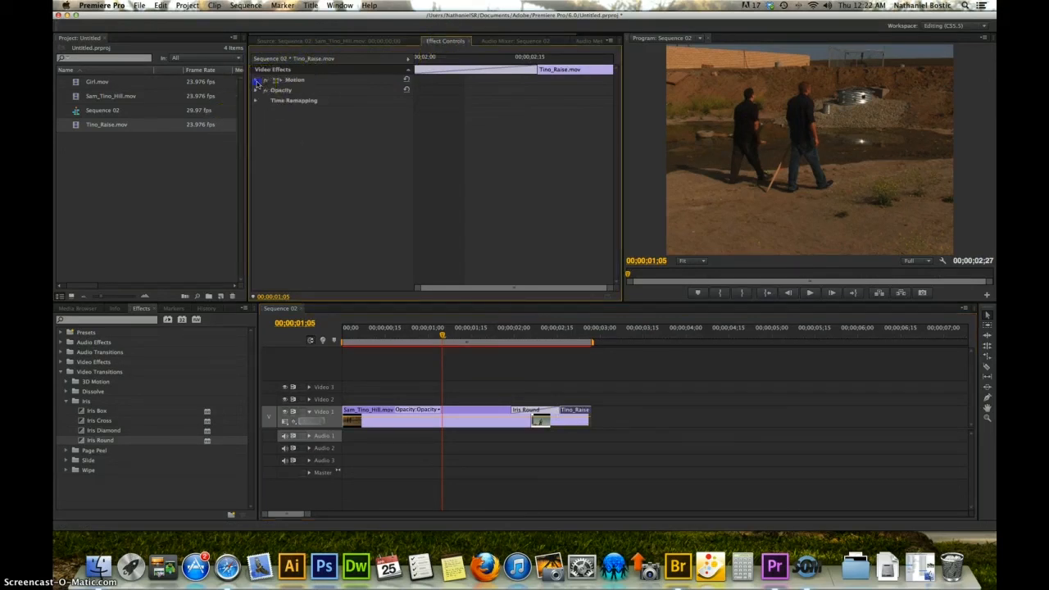
{"action": "left_click_drag", "start_coordinate": [460, 336], "coordinate": [573, 343]}
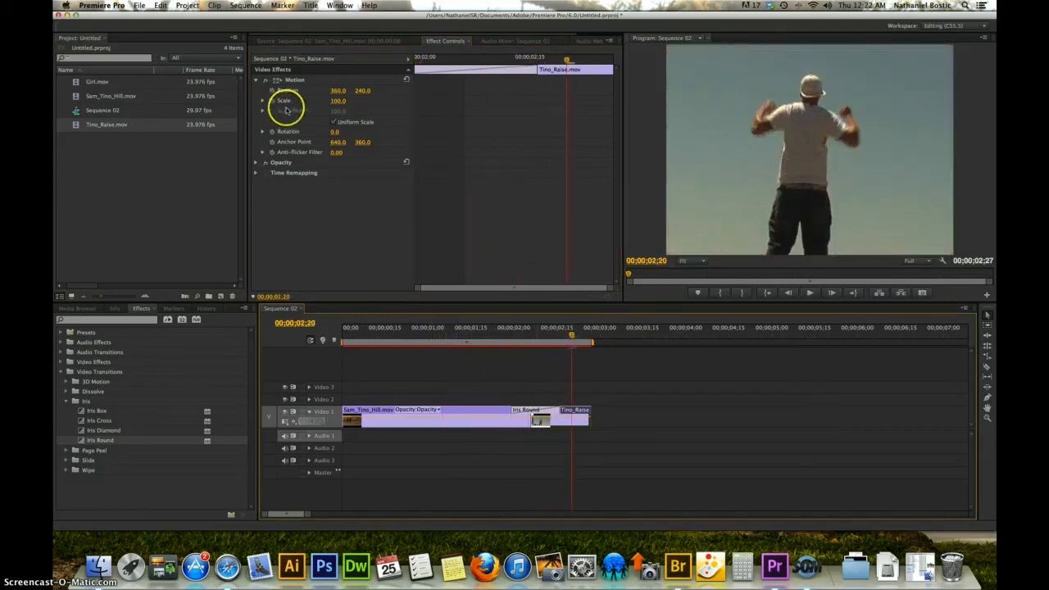
{"action": "left_click_drag", "start_coordinate": [335, 104], "coordinate": [335, 103]}
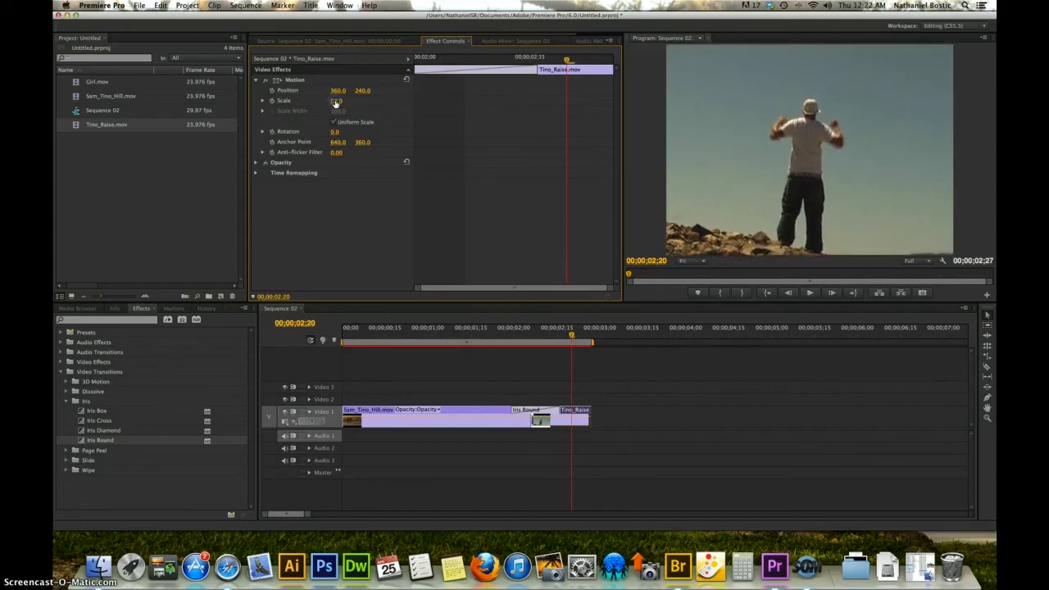
Scrub back to the start of Sequence 02 and play it through to review both rescaled clips
{"action": "mouse_move", "coordinate": [574, 338]}
{"action": "left_mouse_down"}
{"action": "mouse_move", "coordinate": [498, 339]}
{"action": "mouse_move", "coordinate": [566, 339]}
{"action": "left_mouse_up"}
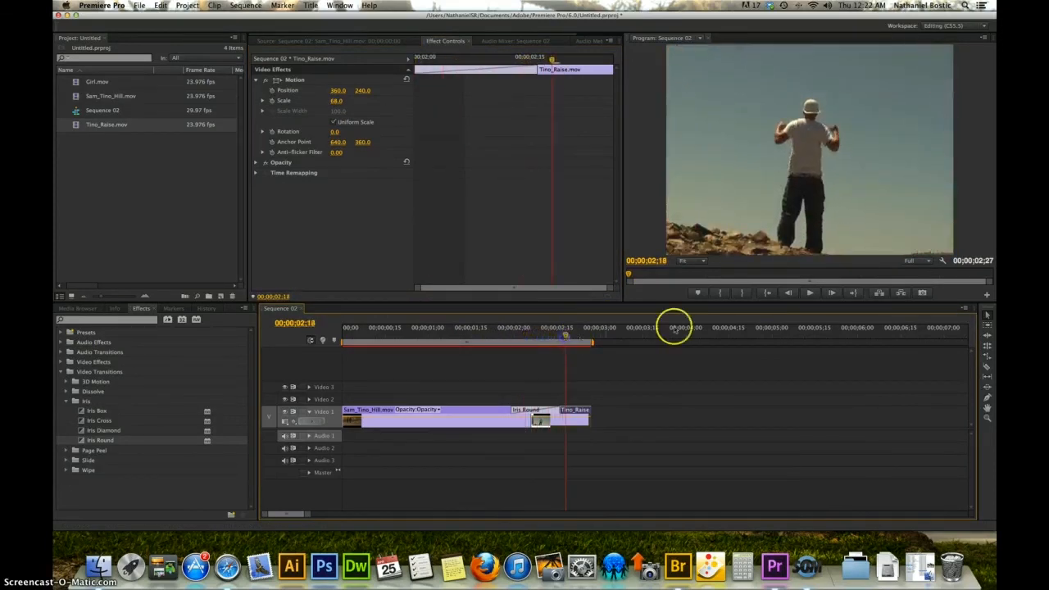
{"action": "left_click_drag", "start_coordinate": [560, 336], "coordinate": [343, 339]}
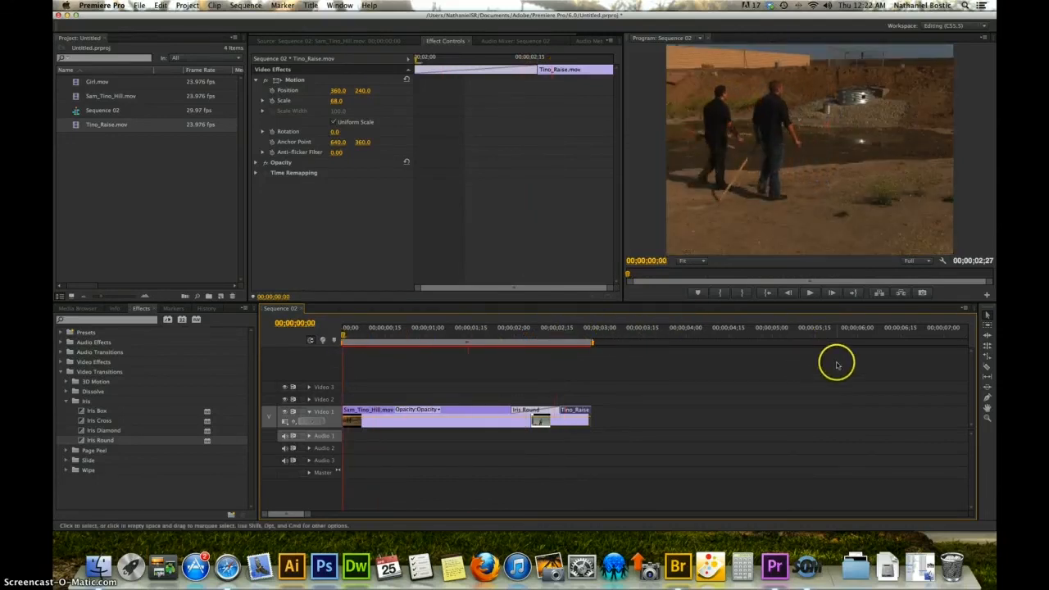
{"action": "left_click", "coordinate": [809, 294]}
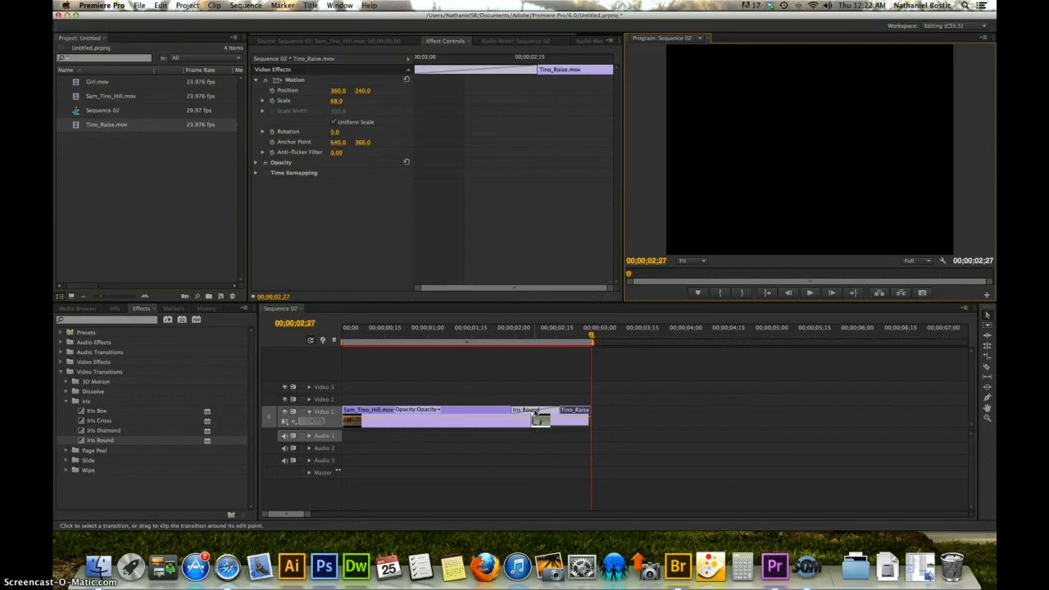
Show the actual clip sources in the Iris Round transition's settings and view the sequence at 00;00;01;29
{"action": "left_click", "coordinate": [532, 414]}
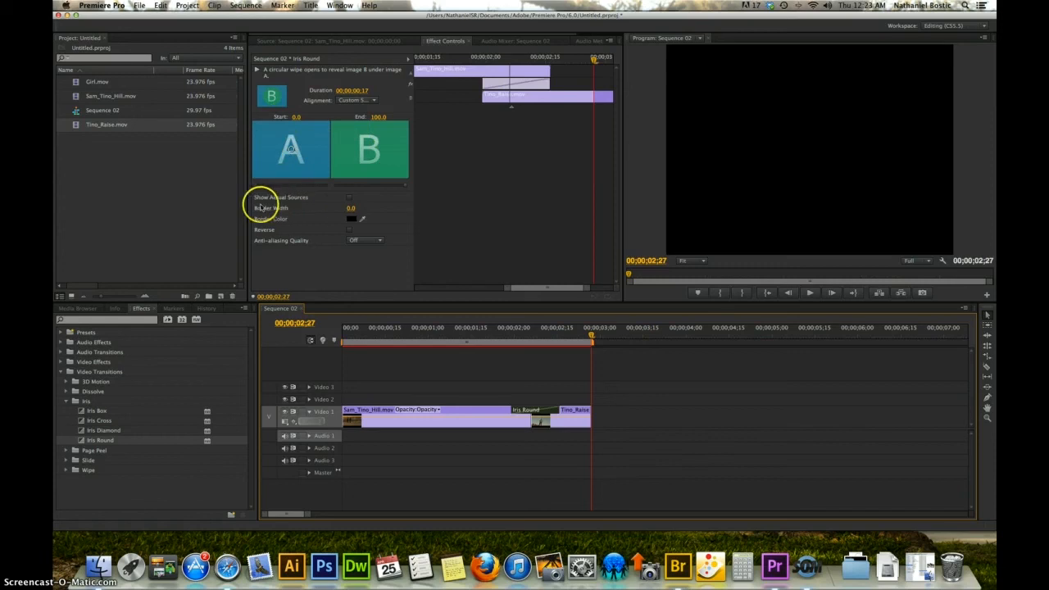
{"action": "left_click", "coordinate": [350, 198]}
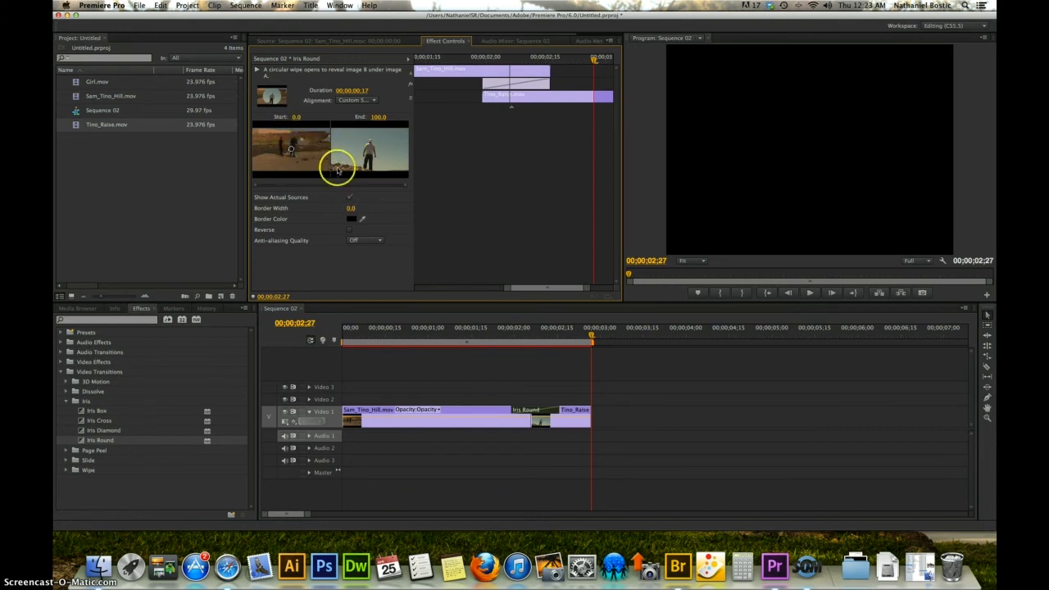
{"action": "left_click_drag", "start_coordinate": [587, 340], "coordinate": [511, 339]}
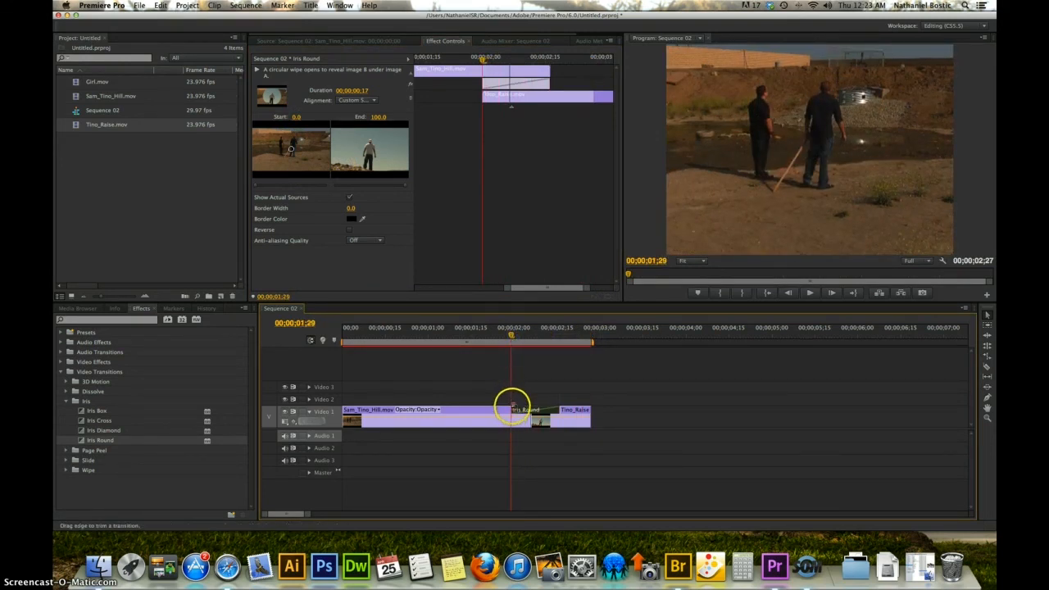
Set the Iris Round transition's start to 19.4 and end to 66.1, and play the sequence through it
{"action": "left_click", "coordinate": [294, 119]}
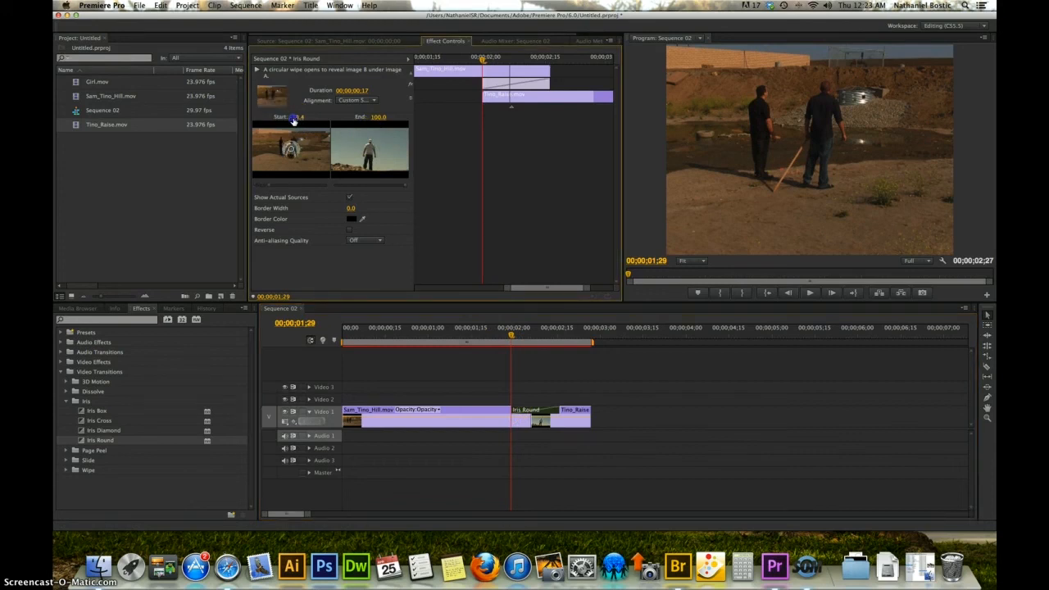
{"action": "left_click_drag", "start_coordinate": [294, 119], "coordinate": [271, 176]}
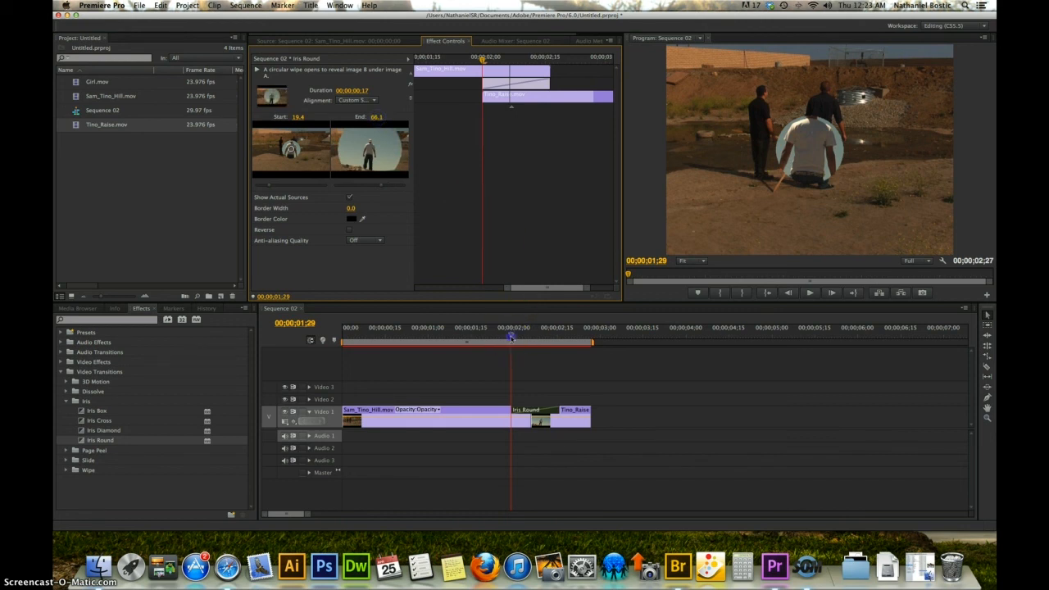
{"action": "left_click_drag", "start_coordinate": [511, 336], "coordinate": [463, 336]}
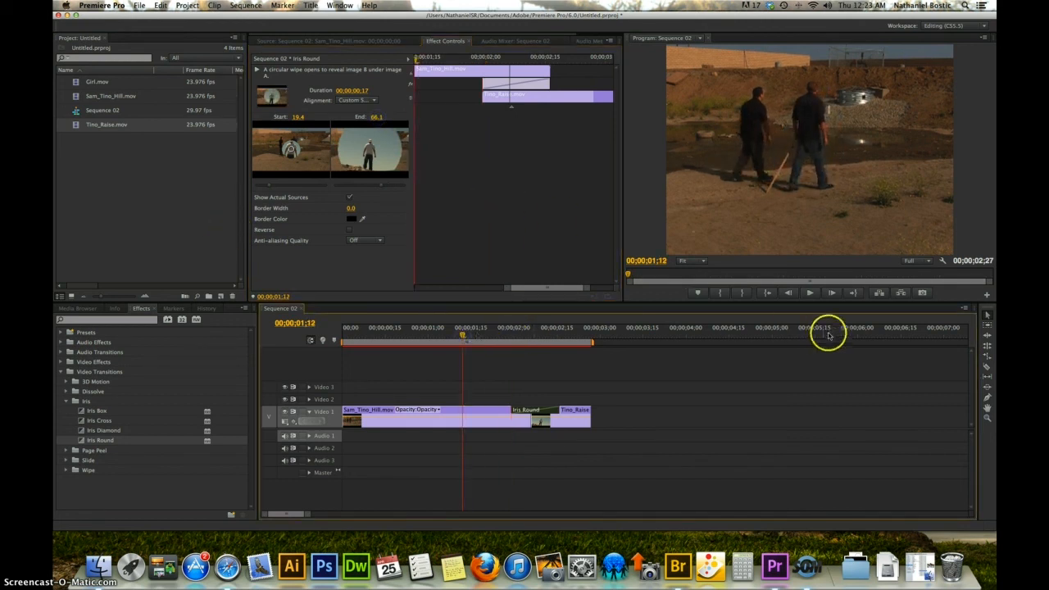
{"action": "left_click", "coordinate": [810, 293]}
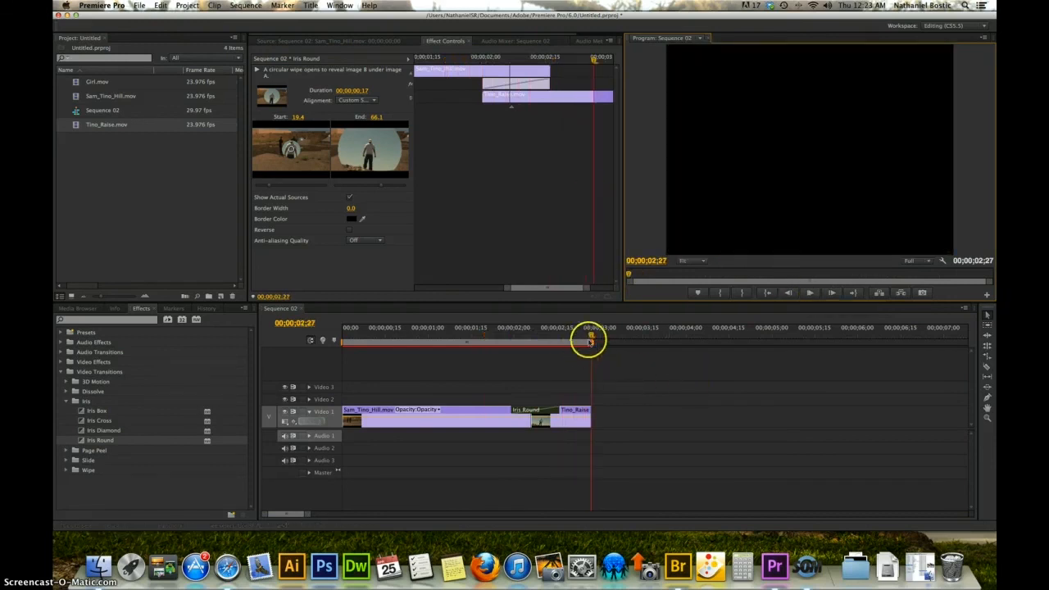
{"action": "mouse_move", "coordinate": [590, 339]}
{"action": "left_mouse_down"}
{"action": "mouse_move", "coordinate": [494, 341]}
{"action": "mouse_move", "coordinate": [571, 341]}
{"action": "left_mouse_up"}
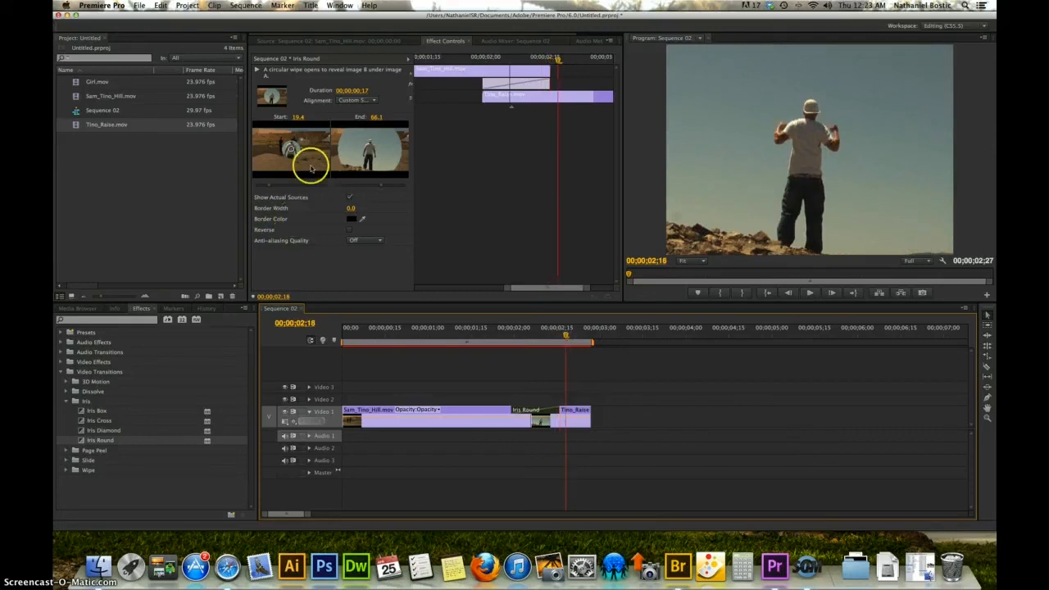
Delete the Iris Round transition between Sam_Tino_Hill.mov and Tino_Raise.mov
{"action": "left_click", "coordinate": [501, 84]}
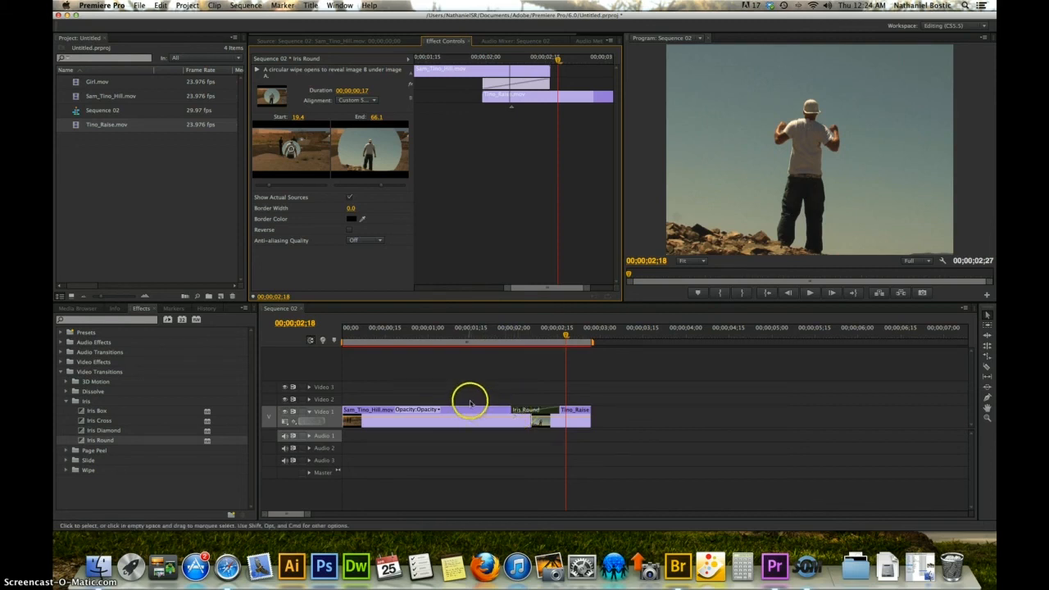
{"action": "left_click", "coordinate": [495, 395]}
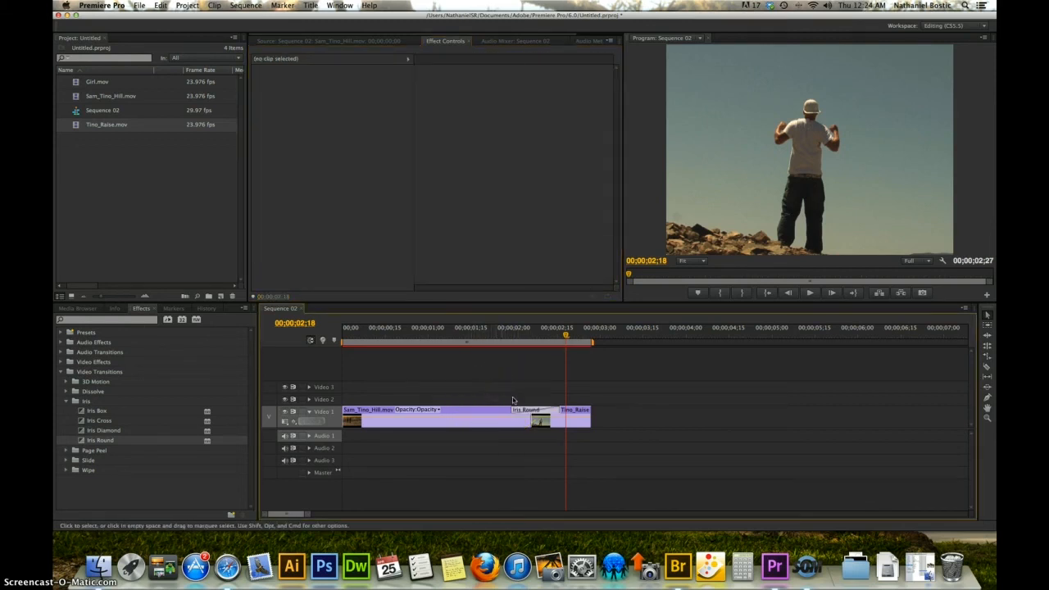
{"action": "left_click", "coordinate": [524, 413]}
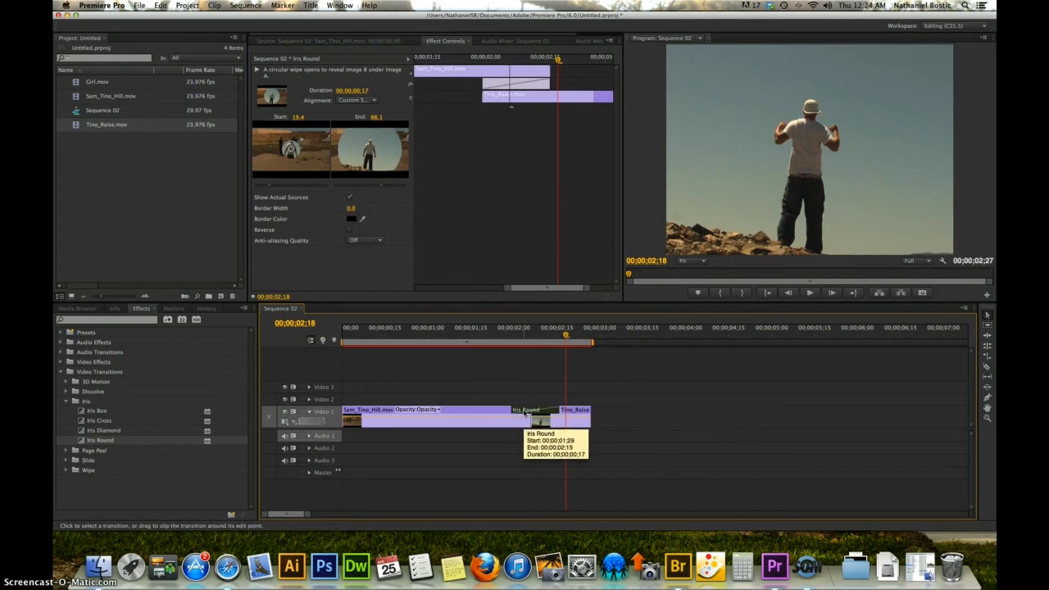
{"action": "key", "text": "Delete"}
{"action": "left_click", "coordinate": [534, 402]}
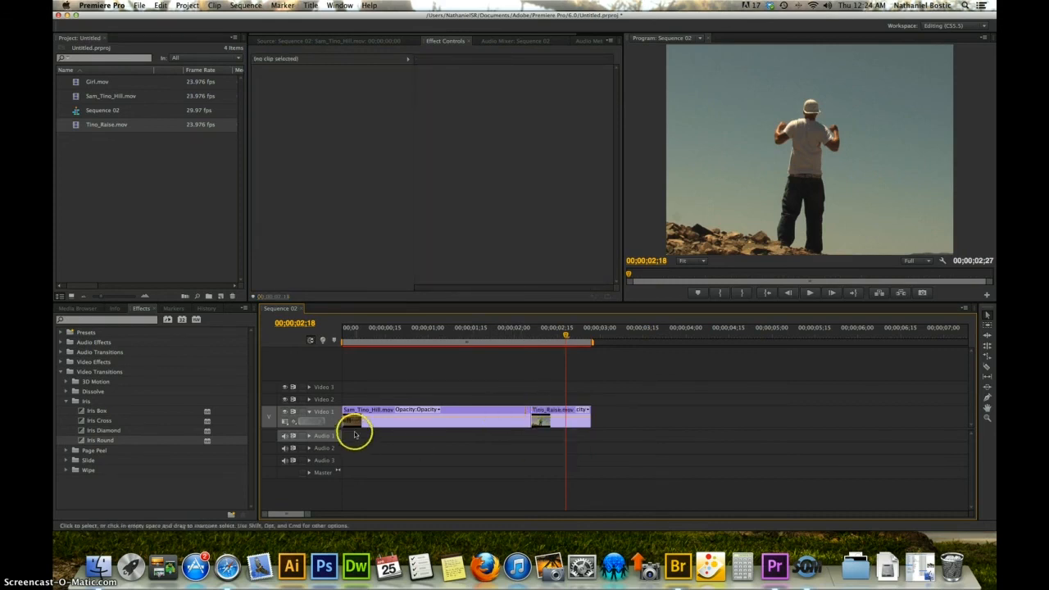
Apply the Page Turn transition between Sam_Tino_Hill.mov and Tino_Raise.mov and view the sequence at 00;00;01;28
{"action": "left_click", "coordinate": [65, 401]}
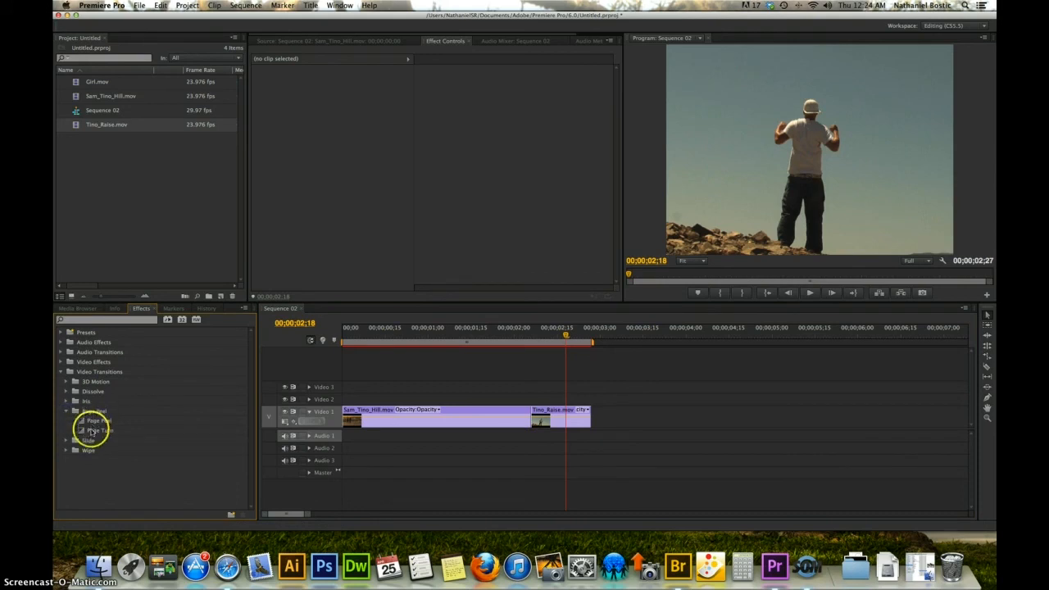
{"action": "left_click_drag", "start_coordinate": [92, 435], "coordinate": [520, 432]}
{"action": "left_click_drag", "start_coordinate": [536, 398], "coordinate": [537, 414]}
{"action": "left_click_drag", "start_coordinate": [562, 339], "coordinate": [509, 350]}
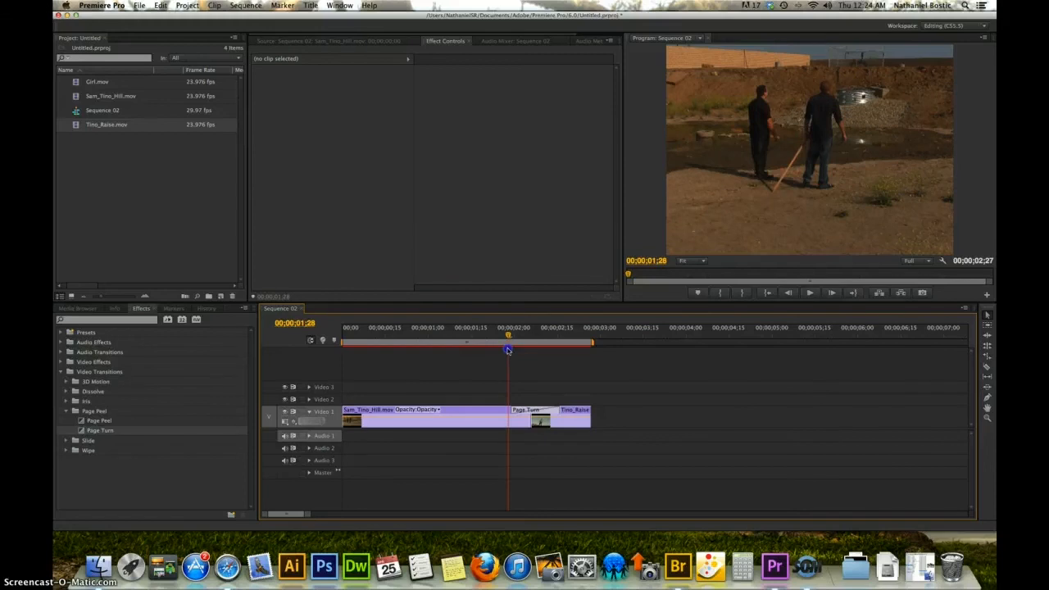
Reverse the Page Turn transition and preview it at 00;00;02;05
{"action": "left_click", "coordinate": [524, 413]}
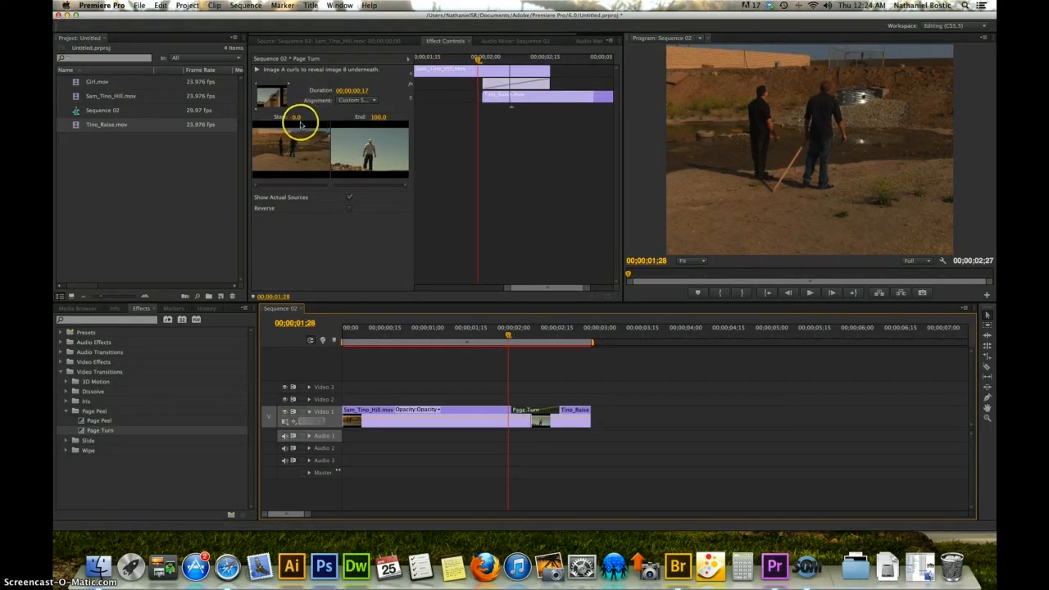
{"action": "left_click", "coordinate": [349, 209]}
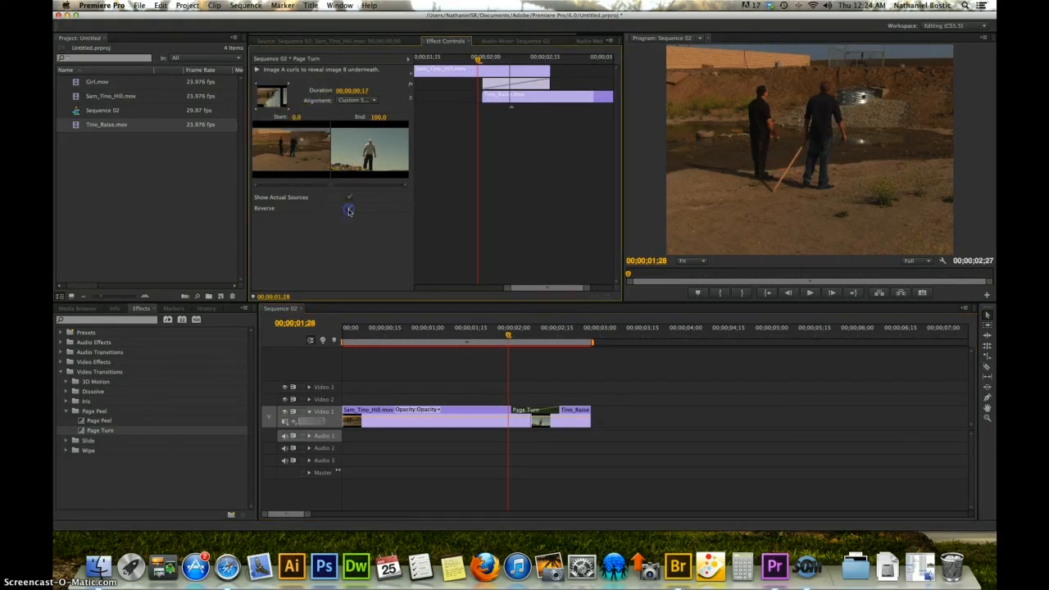
{"action": "left_click_drag", "start_coordinate": [477, 60], "coordinate": [506, 60]}
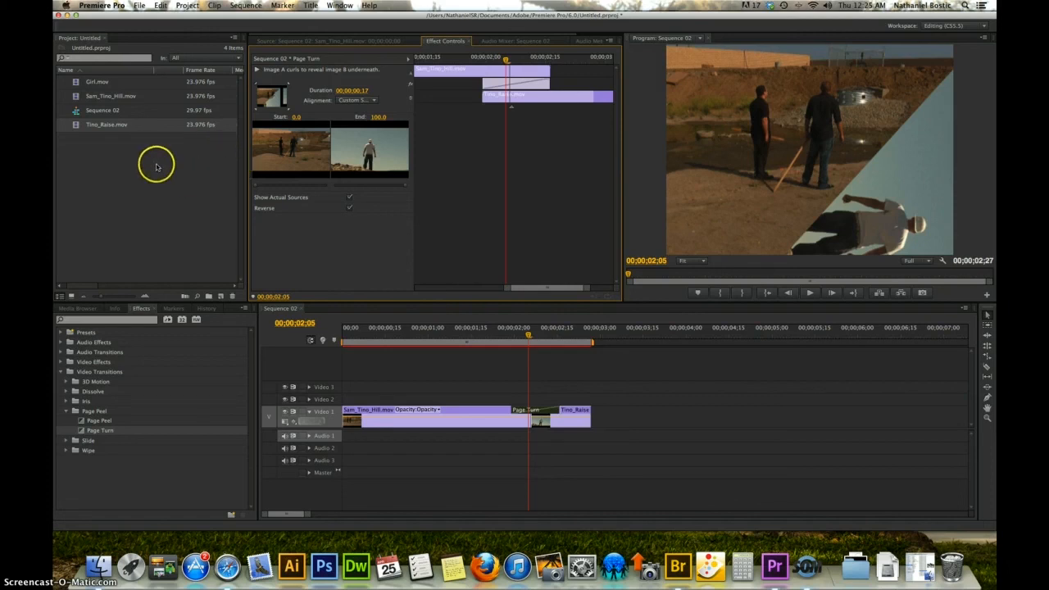
Trim Girl.mov with in and out points, ending at 00:00:02:14, and place it on Video 1 directly after Tino_Raise.mov
{"action": "left_click", "coordinate": [84, 85]}
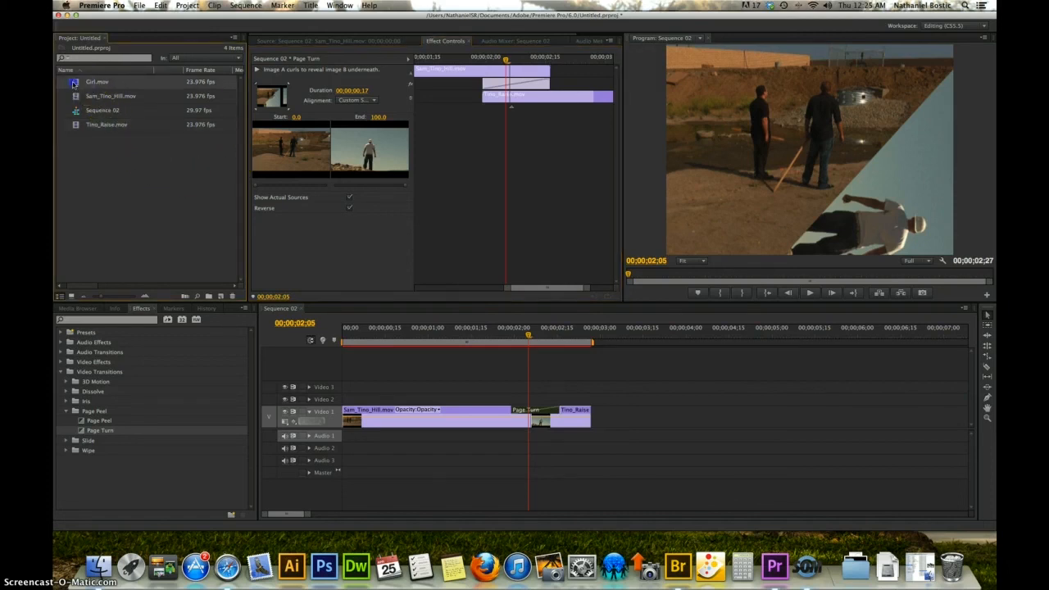
{"action": "double_click", "coordinate": [74, 84]}
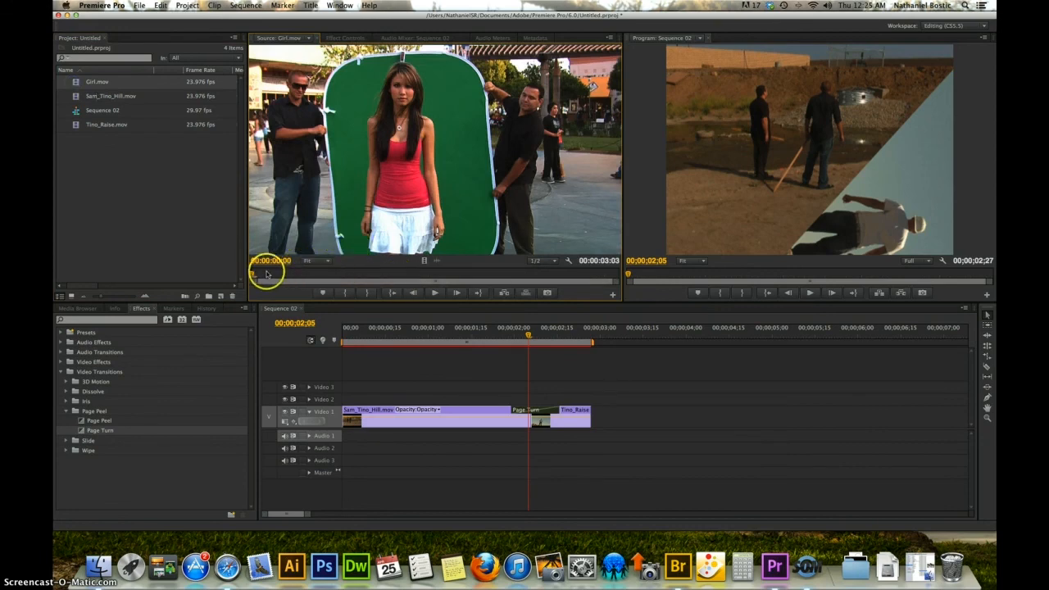
{"action": "left_click_drag", "start_coordinate": [340, 278], "coordinate": [310, 278]}
{"action": "key", "text": "space"}
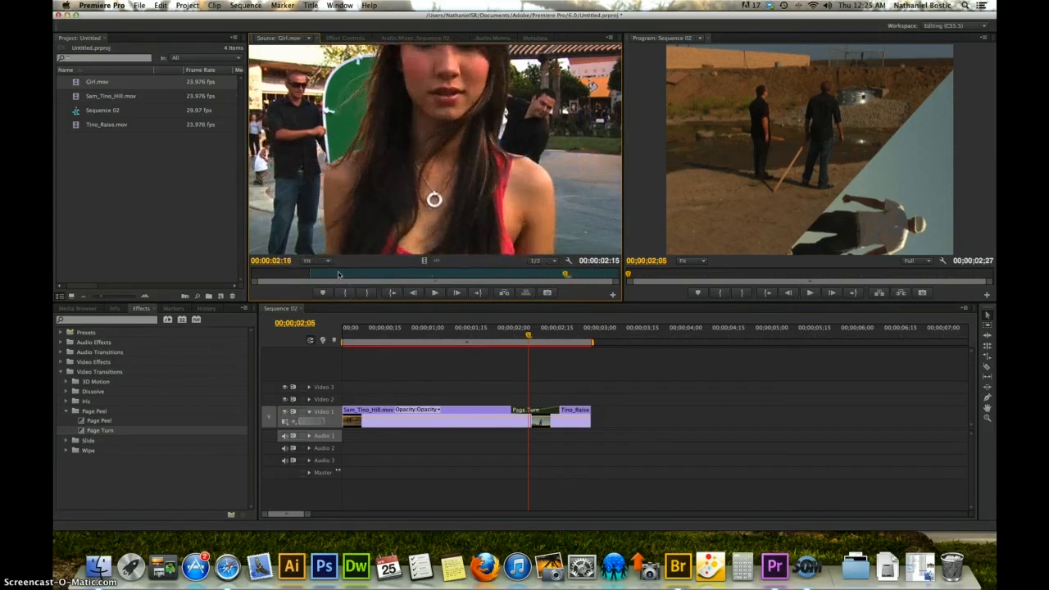
{"action": "left_click", "coordinate": [363, 293]}
{"action": "left_click_drag", "start_coordinate": [374, 192], "coordinate": [593, 418]}
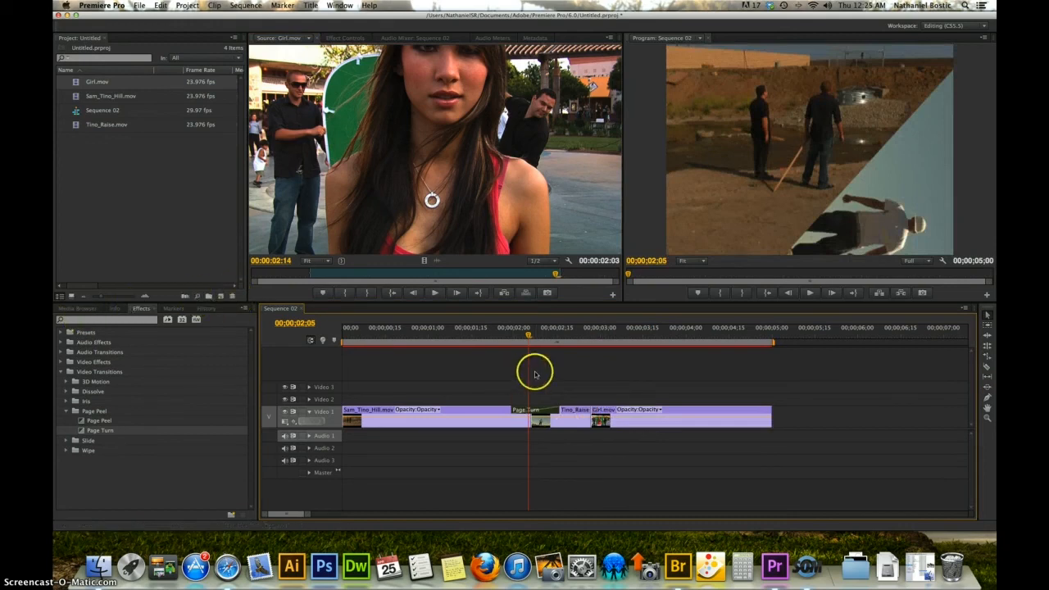
Apply the Cross Dissolve transition between Tino_Raise.mov and Girl.mov and scrub through the blend
{"action": "left_click_drag", "start_coordinate": [529, 337], "coordinate": [583, 338]}
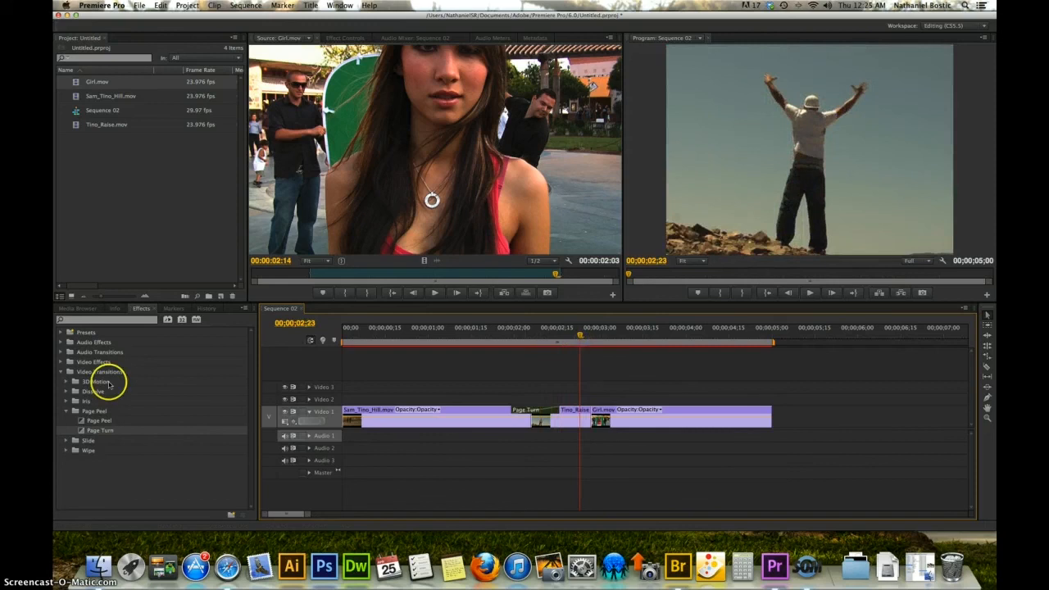
{"action": "left_click", "coordinate": [66, 411]}
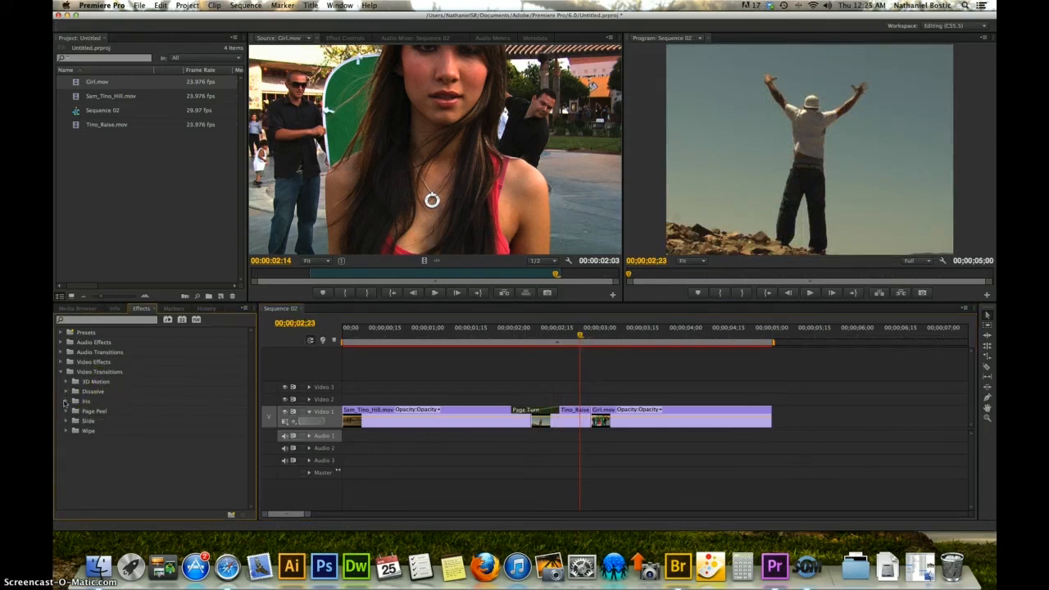
{"action": "left_click", "coordinate": [66, 393]}
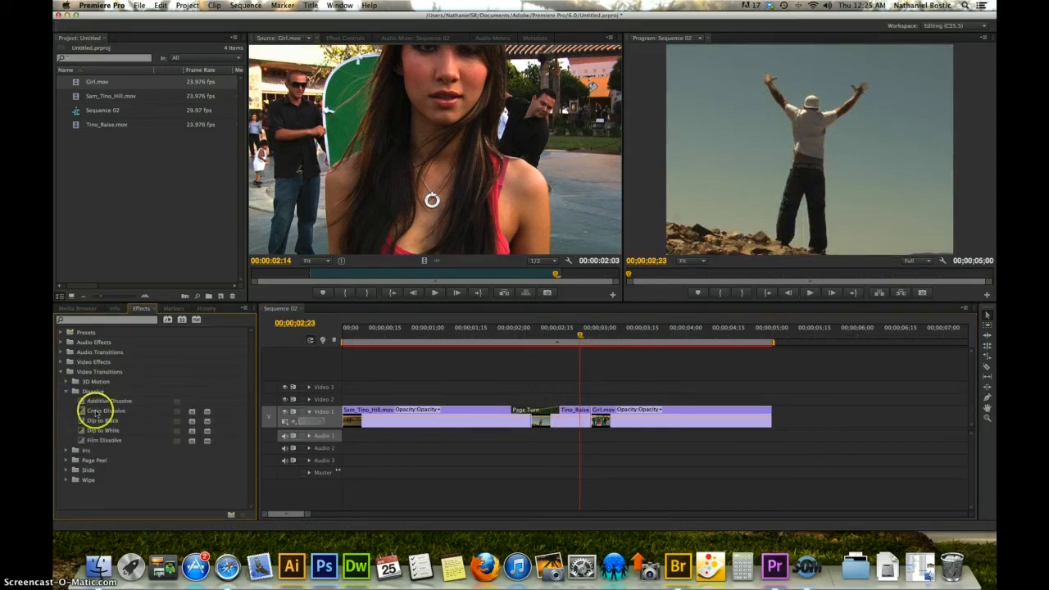
{"action": "left_click_drag", "start_coordinate": [98, 410], "coordinate": [510, 421]}
{"action": "left_click_drag", "start_coordinate": [596, 415], "coordinate": [594, 415]}
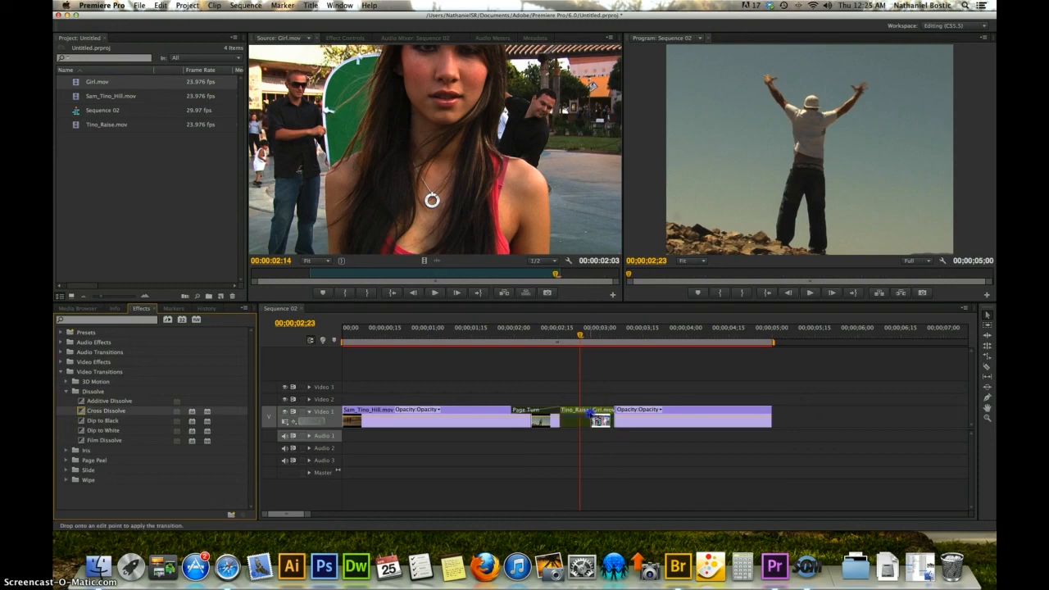
{"action": "left_click_drag", "start_coordinate": [595, 415], "coordinate": [594, 415]}
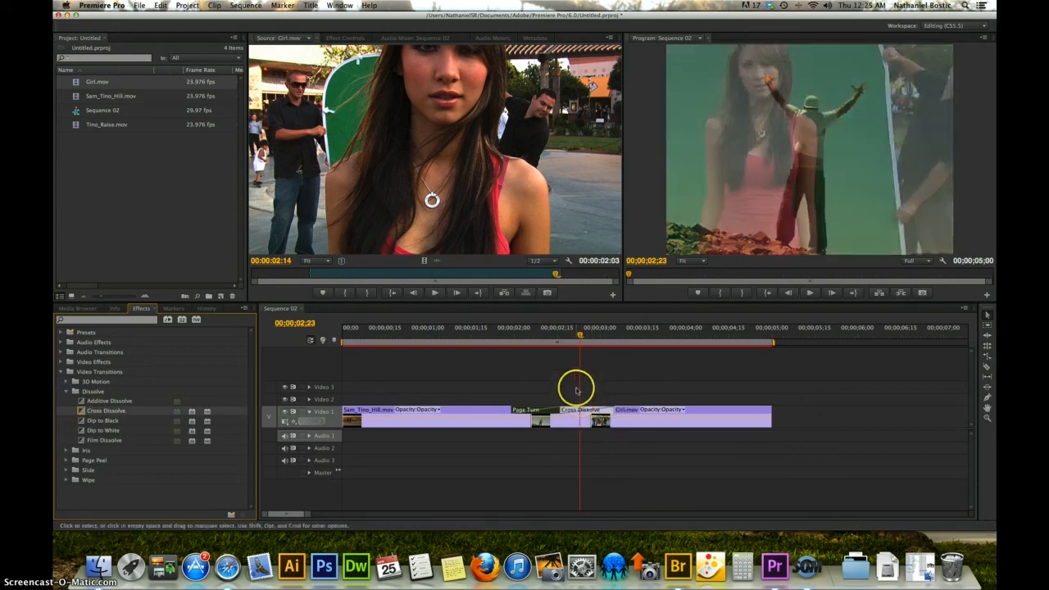
{"action": "mouse_move", "coordinate": [579, 333]}
{"action": "left_mouse_down"}
{"action": "mouse_move", "coordinate": [546, 335]}
{"action": "mouse_move", "coordinate": [580, 335]}
{"action": "left_mouse_up"}
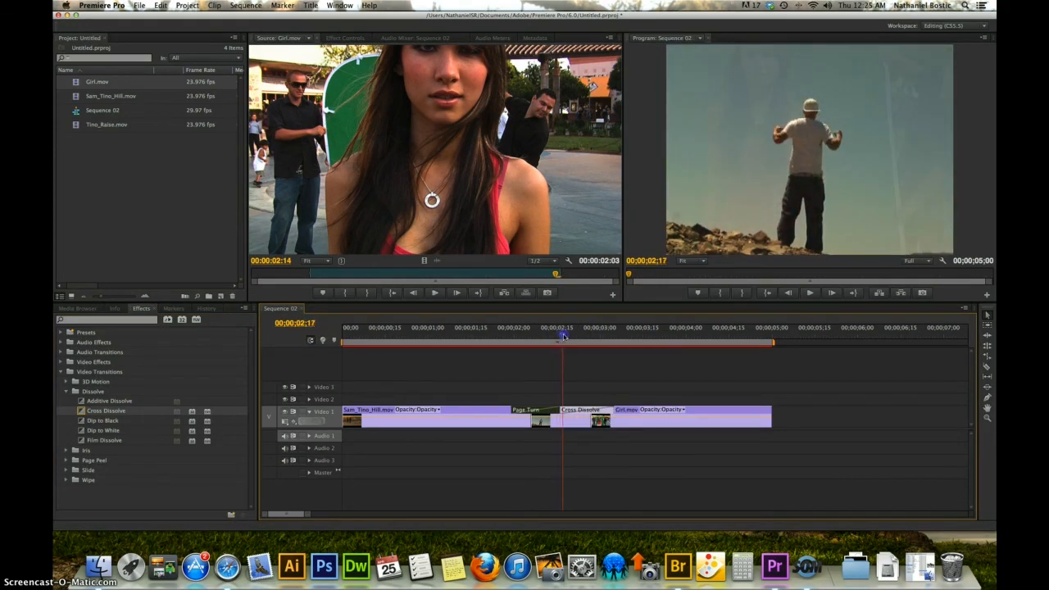
Show the Page Turn transition's settings and shorten its duration to 00;00;00;10
{"action": "left_click", "coordinate": [549, 413]}
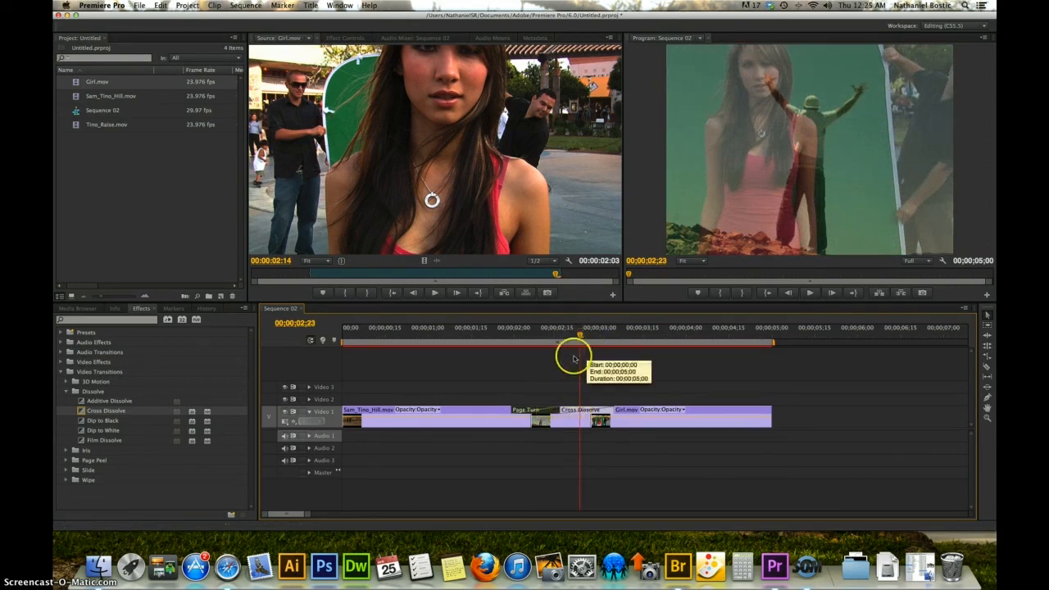
{"action": "left_click", "coordinate": [537, 412]}
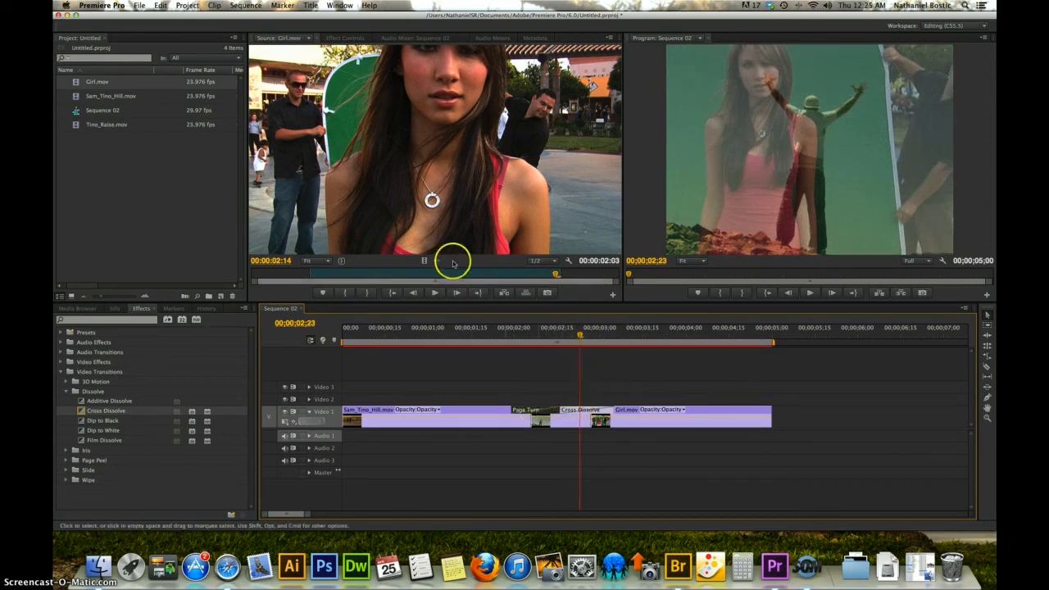
{"action": "left_click", "coordinate": [346, 38]}
{"action": "left_click", "coordinate": [537, 409]}
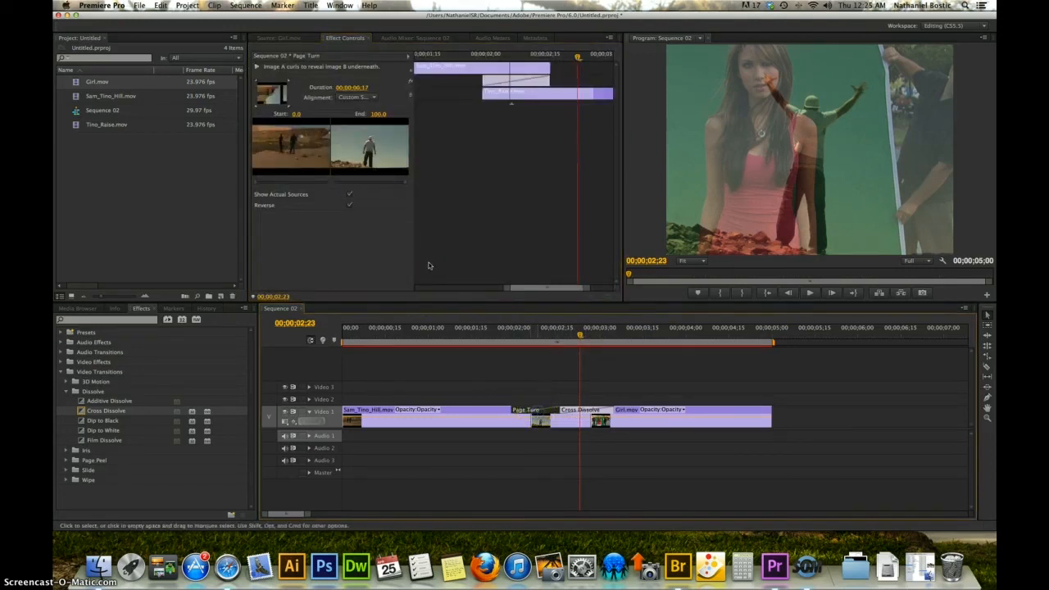
{"action": "left_click", "coordinate": [364, 90]}
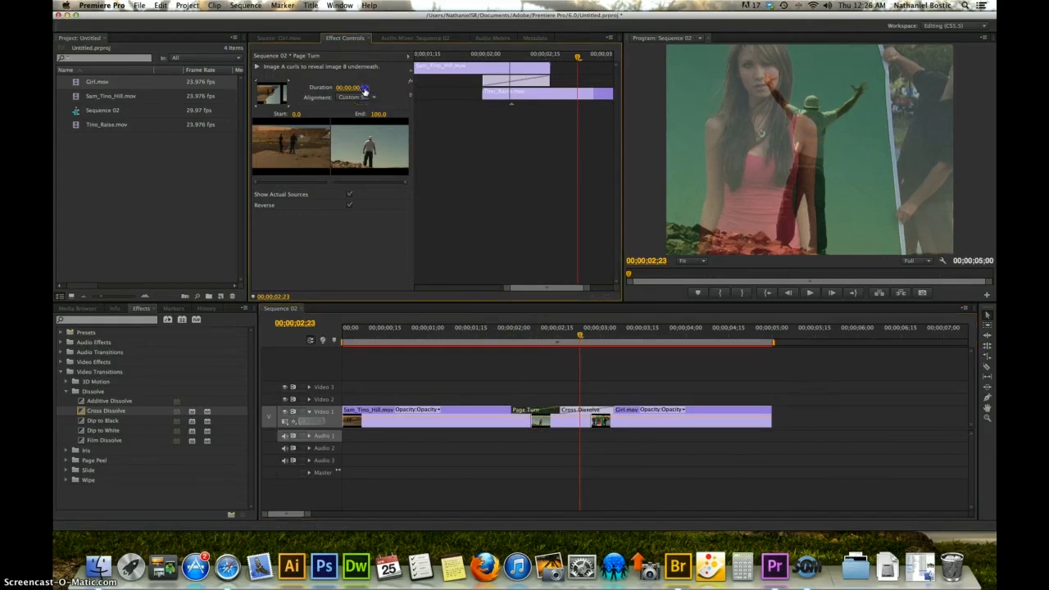
{"action": "left_click_drag", "start_coordinate": [365, 91], "coordinate": [360, 91]}
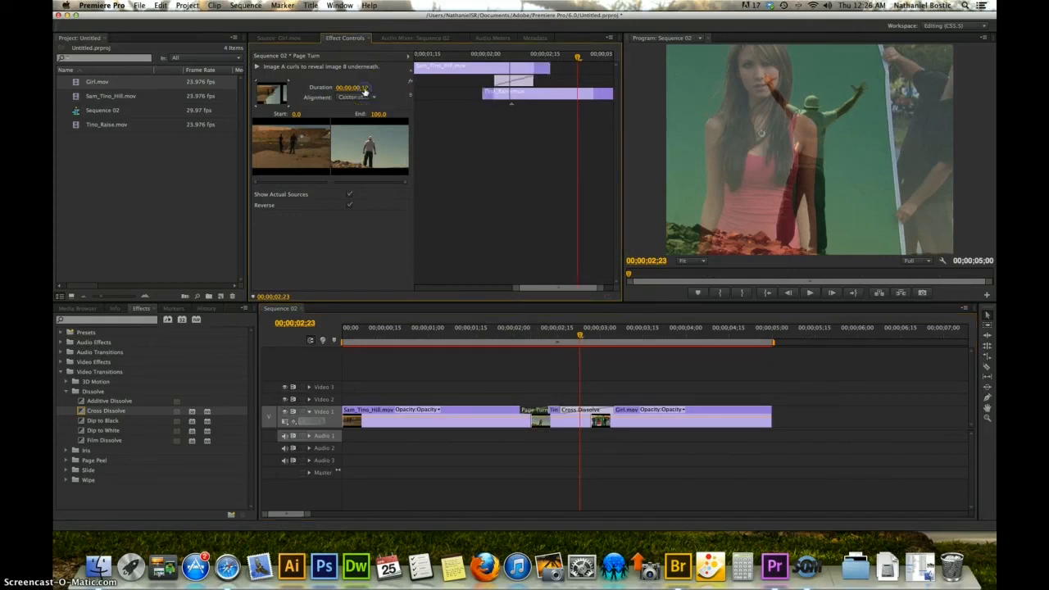
Shorten the Cross Dissolve transition's duration to 00;00;00;10
{"action": "left_click", "coordinate": [593, 415]}
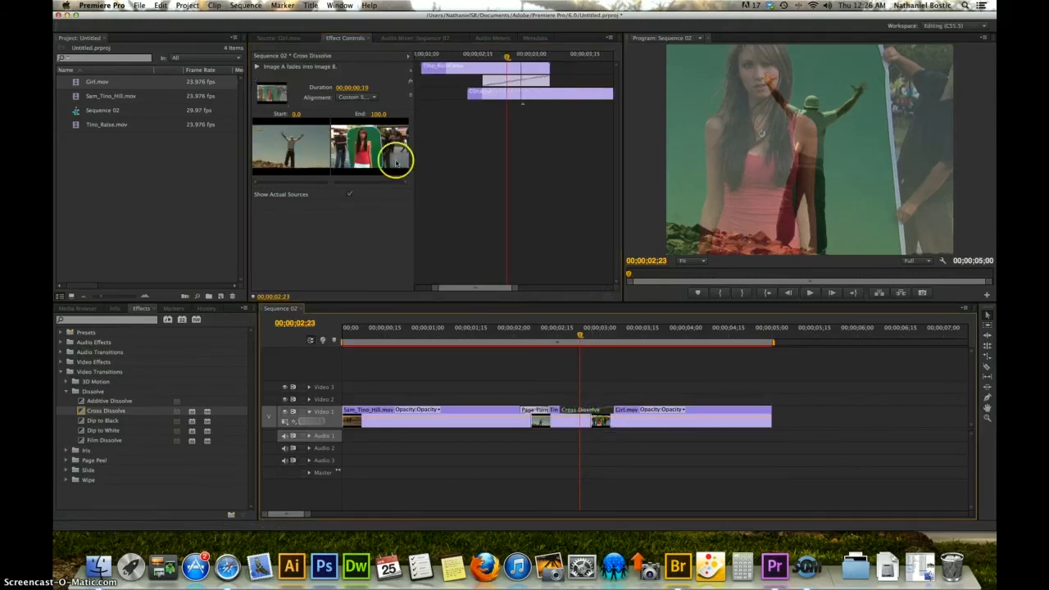
{"action": "left_click", "coordinate": [365, 89]}
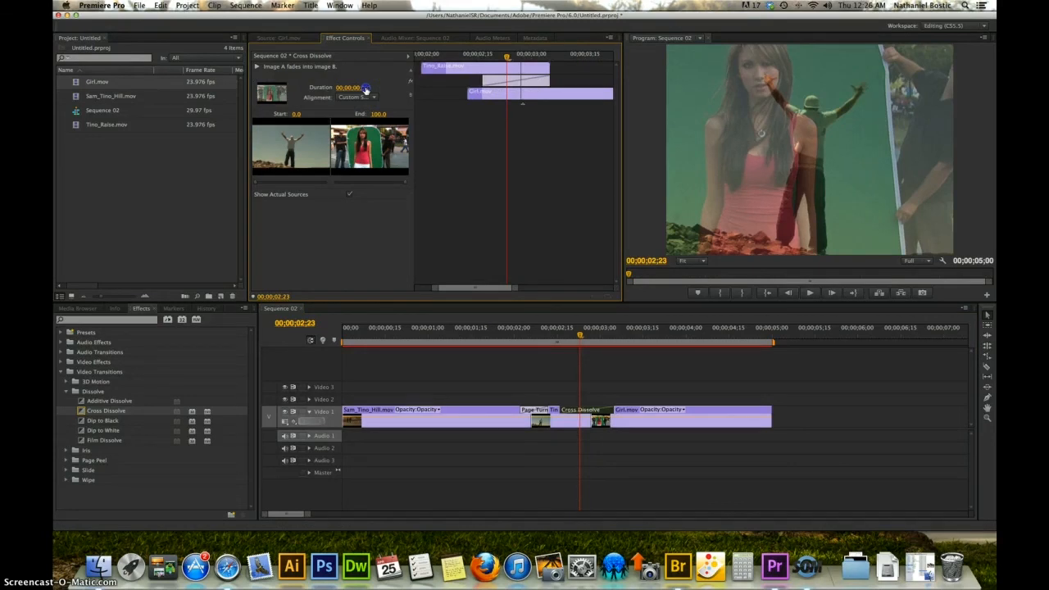
{"action": "left_click_drag", "start_coordinate": [365, 88], "coordinate": [364, 87]}
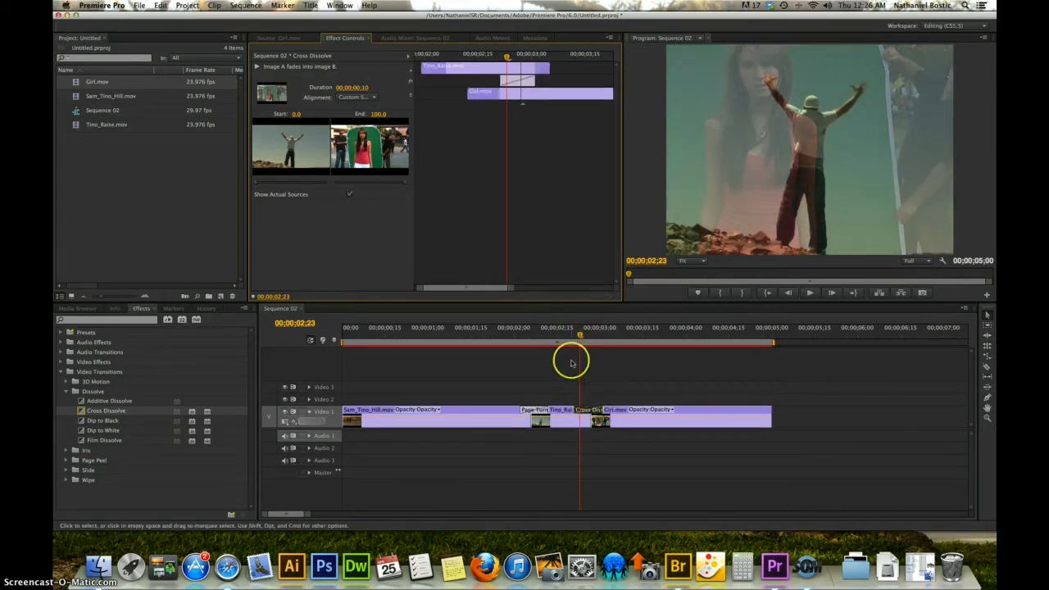
Scale the Girl.mov clip on Video 1 down to 70.0 in its Motion settings, previewing it at 00;00;03;13
{"action": "left_click_drag", "start_coordinate": [580, 334], "coordinate": [638, 335]}
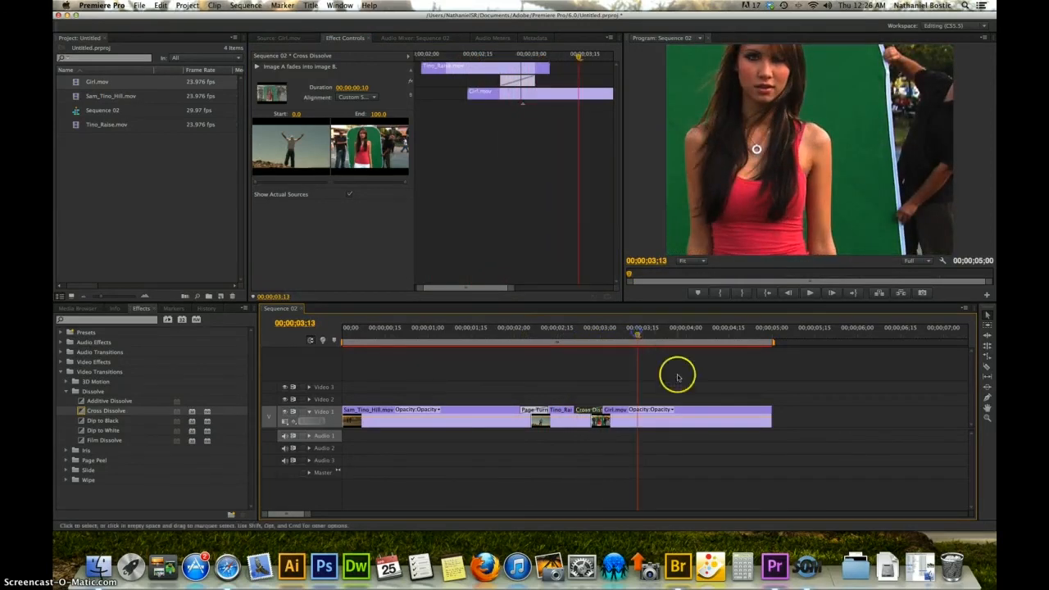
{"action": "left_click", "coordinate": [701, 416]}
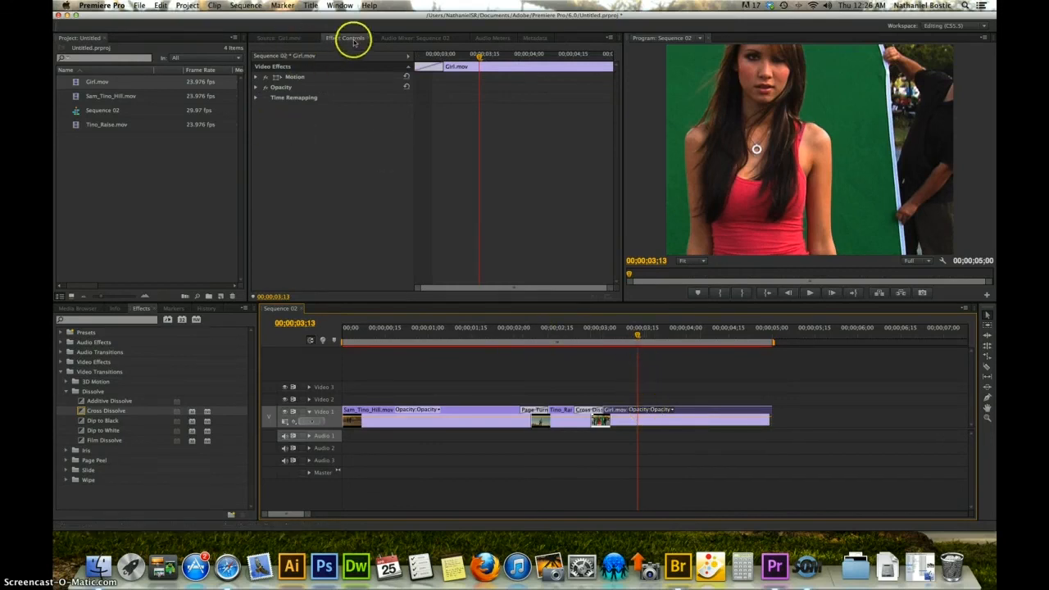
{"action": "left_click", "coordinate": [256, 78]}
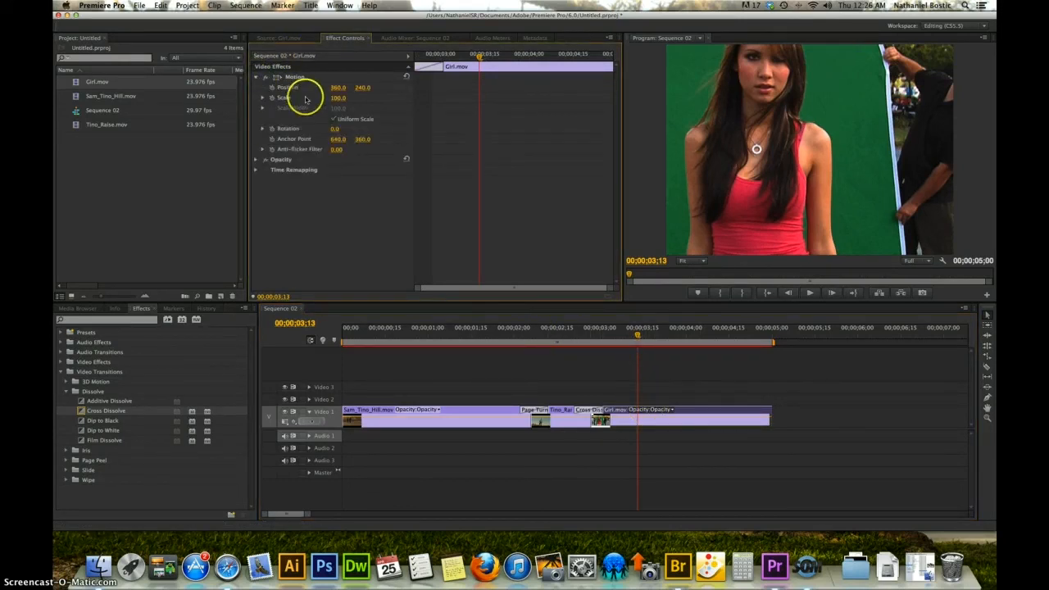
{"action": "left_click_drag", "start_coordinate": [338, 98], "coordinate": [341, 100]}
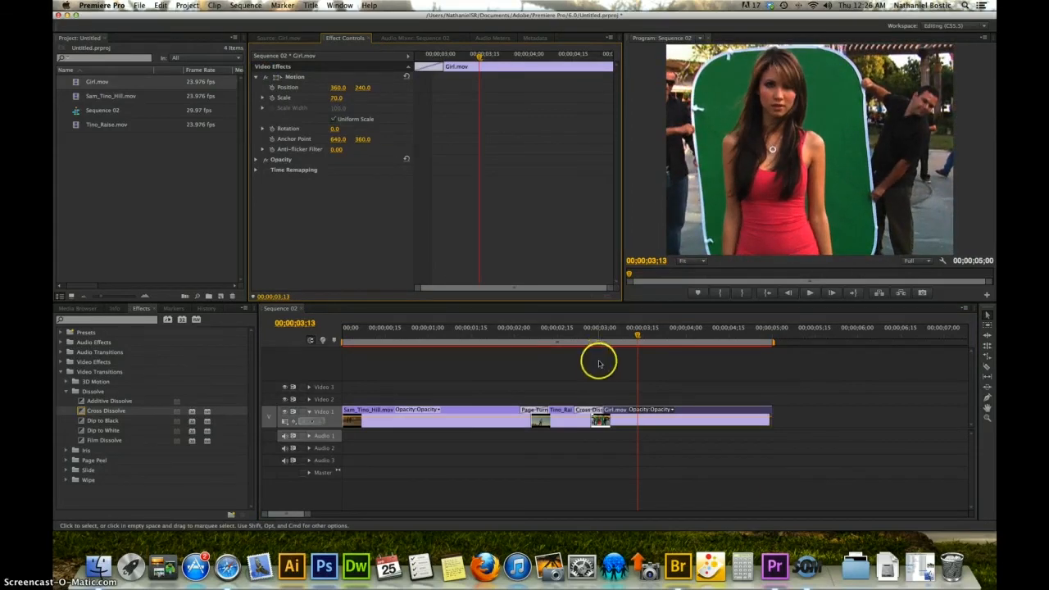
Play the whole sequence from its beginning to review the clips and transitions, and dismiss the software update notification
{"action": "left_click_drag", "start_coordinate": [638, 336], "coordinate": [315, 352]}
{"action": "left_click", "coordinate": [809, 294]}
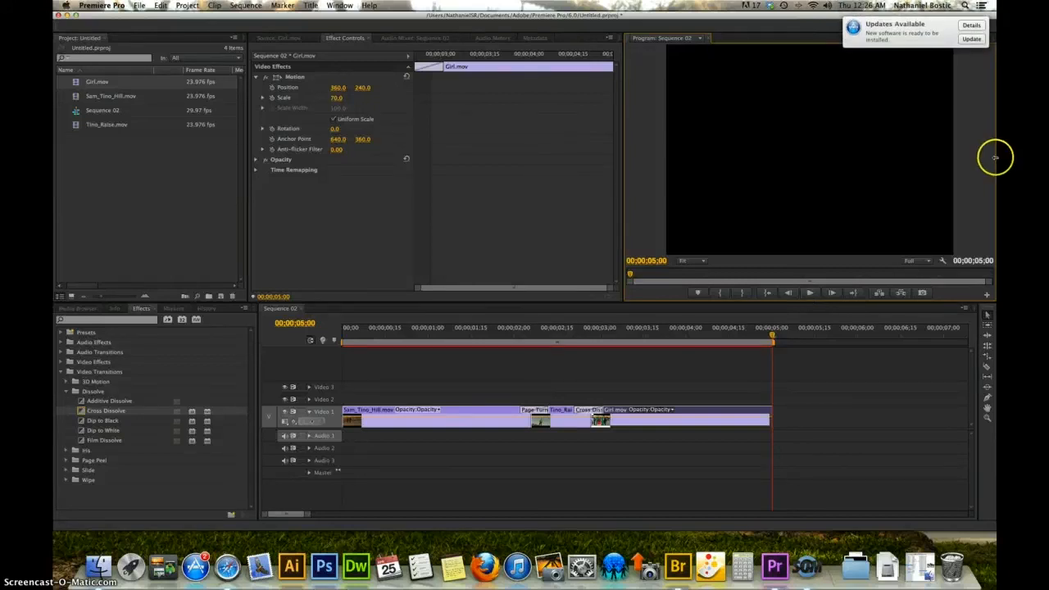
{"action": "left_click_drag", "start_coordinate": [854, 44], "coordinate": [982, 44]}
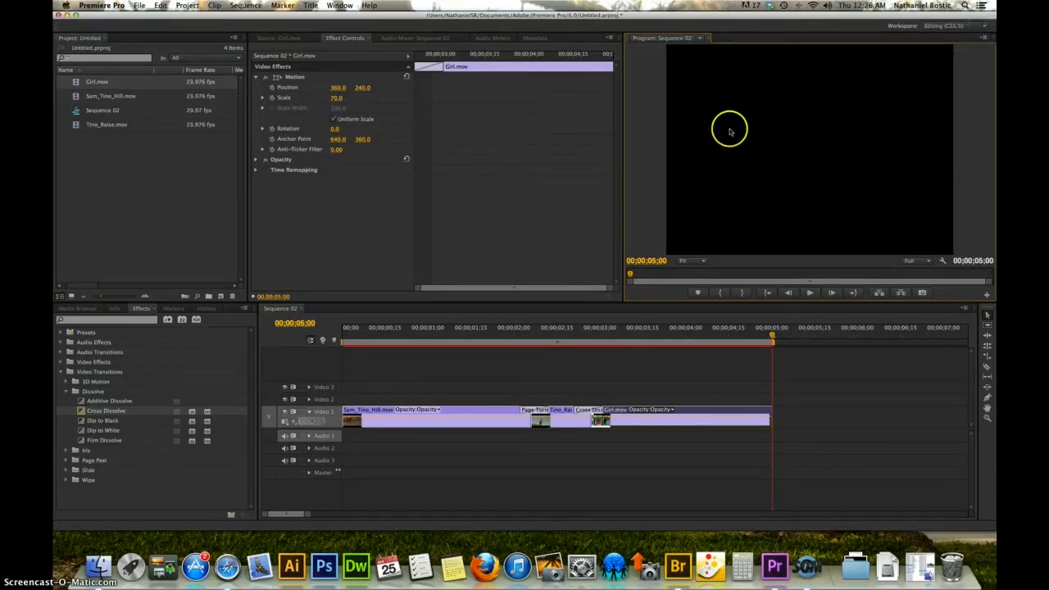